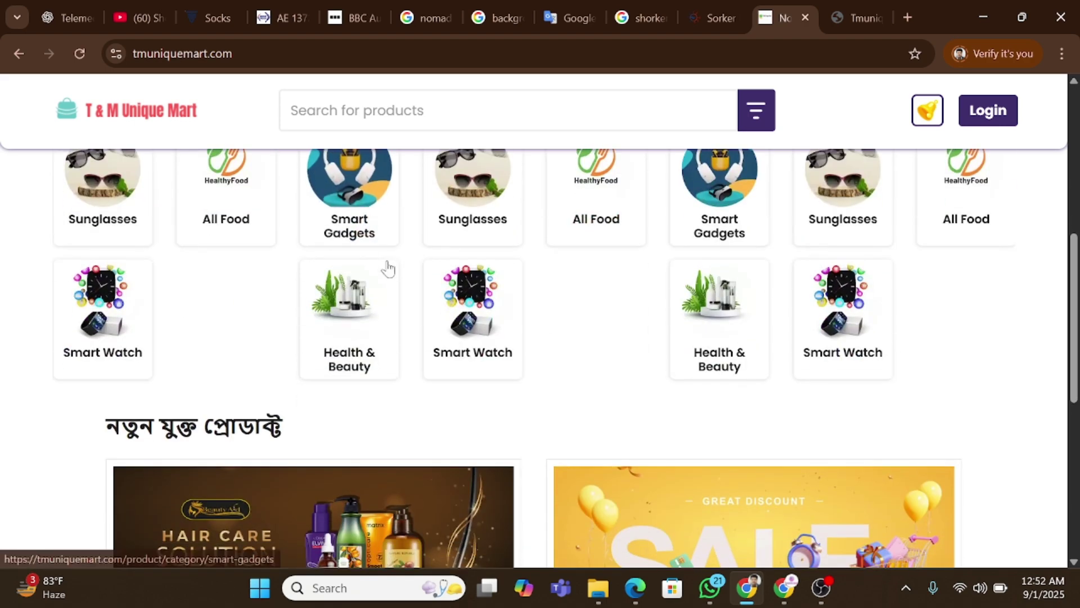
Switch back to the T & M Unique Mart admin dashboard tab.
{"action": "scroll", "coordinate": [392, 267], "scroll_direction": "up", "scroll_amount": 3}
{"action": "scroll", "coordinate": [391, 268], "scroll_direction": "down", "scroll_amount": 3}
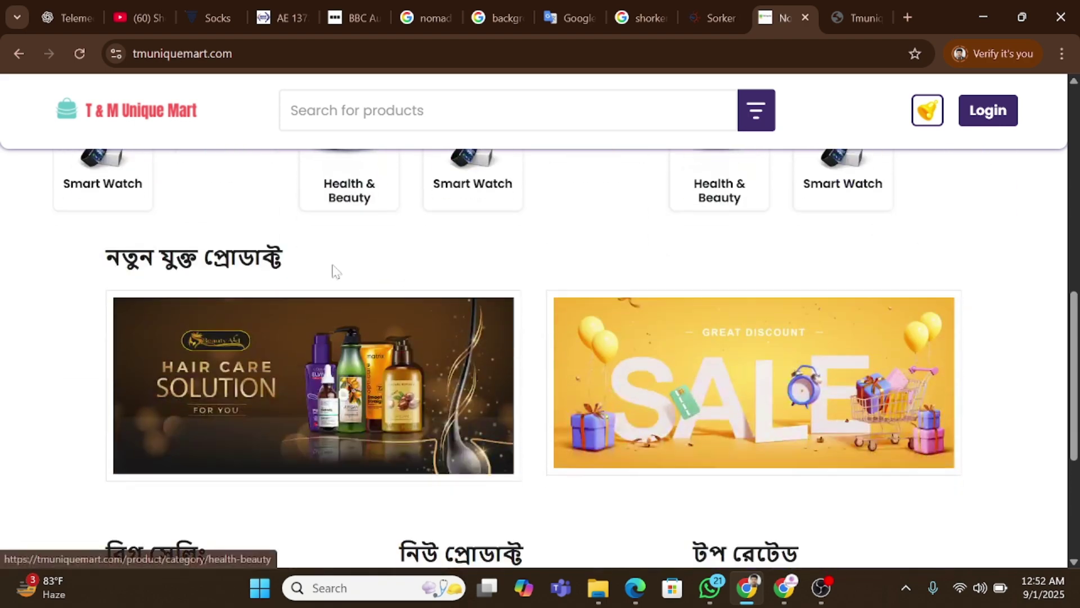
{"action": "scroll", "coordinate": [386, 265], "scroll_direction": "down", "scroll_amount": 3}
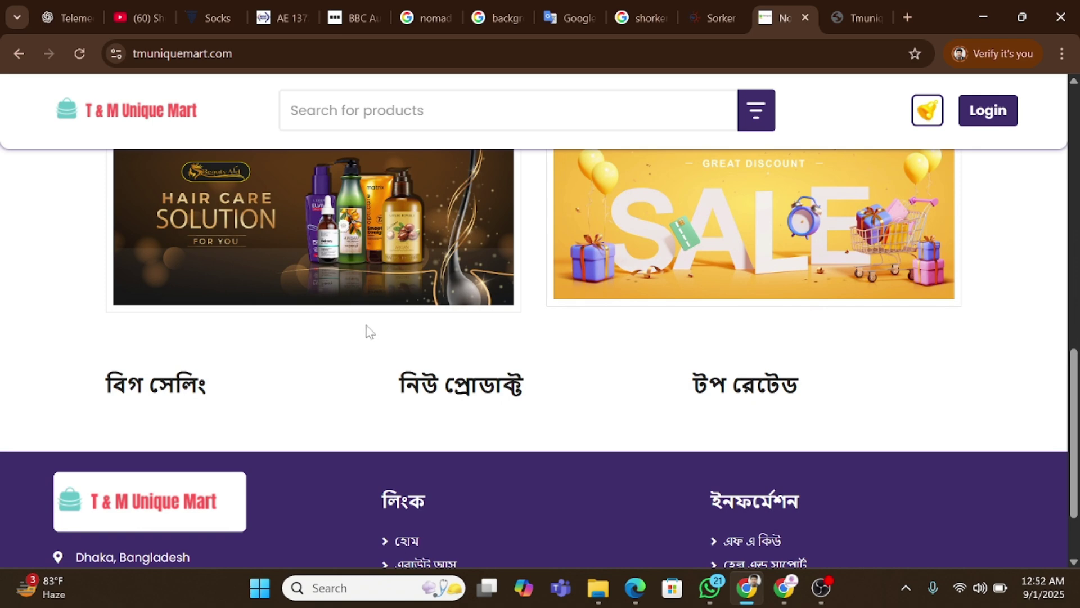
{"action": "scroll", "coordinate": [366, 330], "scroll_direction": "up", "scroll_amount": 2}
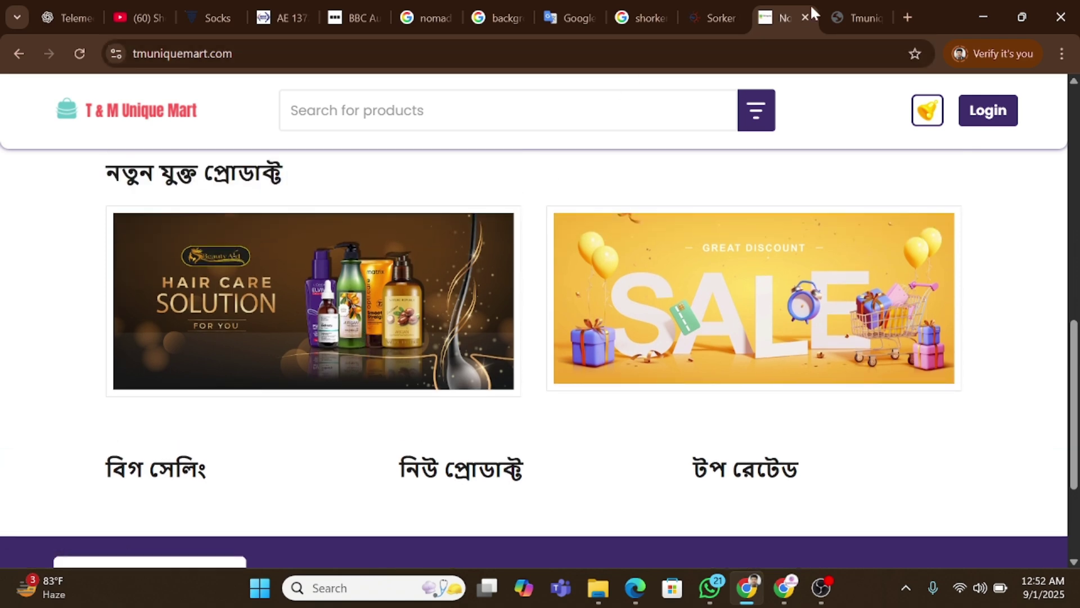
{"action": "left_click", "coordinate": [856, 12]}
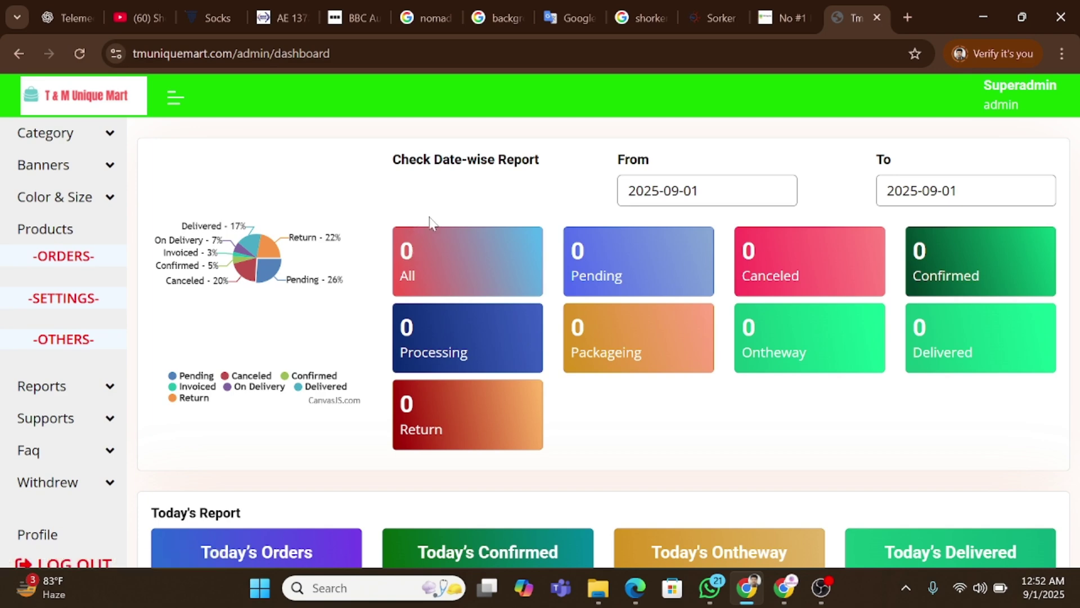
Set the date-wise report range from 2025-08-01 to 2025-09-30.
{"action": "left_click", "coordinate": [685, 191]}
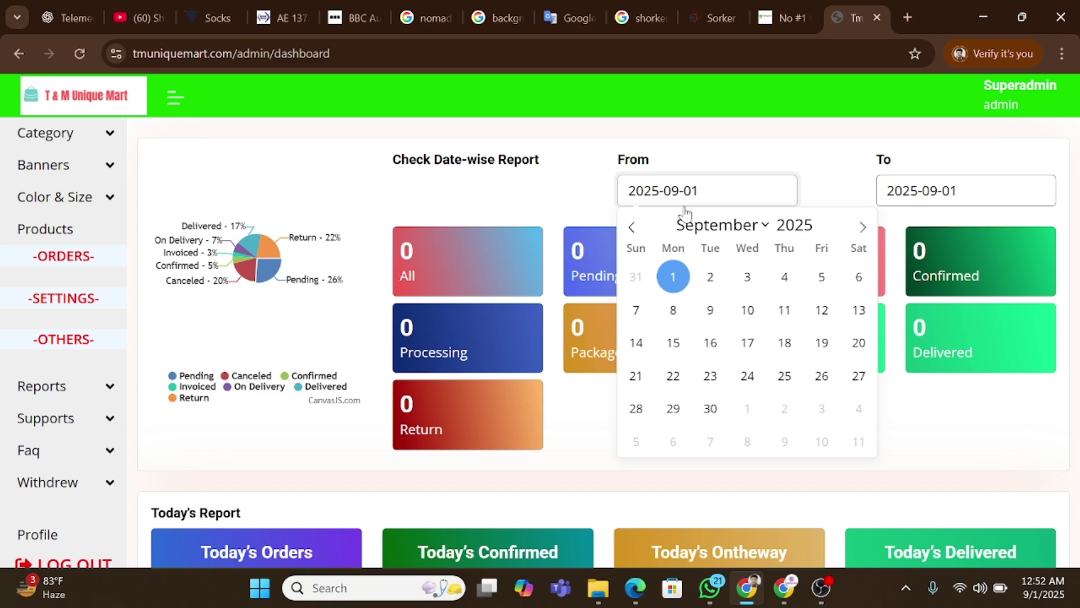
{"action": "left_click", "coordinate": [631, 228]}
{"action": "left_click", "coordinate": [815, 278]}
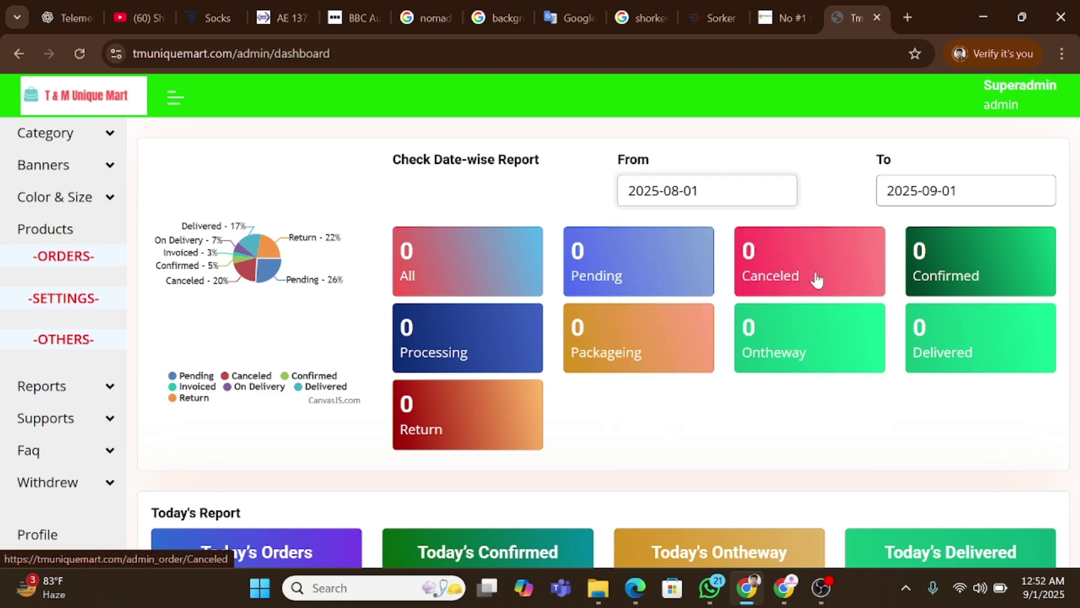
{"action": "left_click", "coordinate": [899, 193]}
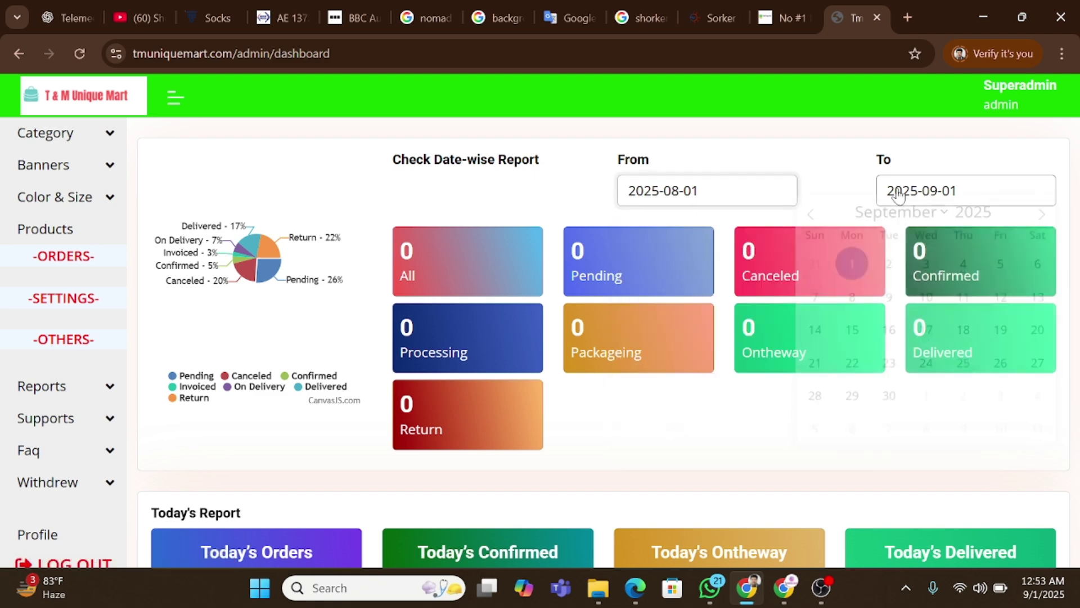
{"action": "left_click", "coordinate": [888, 408]}
Scroll through the report cards, highlighting the Today's Report heading and the word Ontheway.
{"action": "scroll", "coordinate": [332, 269], "scroll_direction": "down", "scroll_amount": 2}
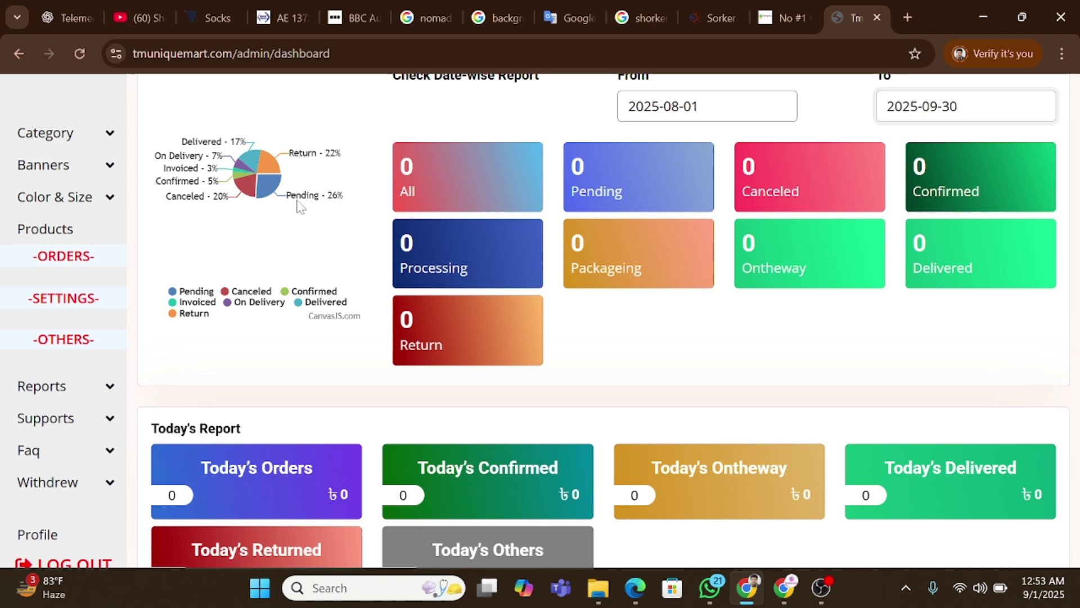
{"action": "scroll", "coordinate": [249, 232], "scroll_direction": "down", "scroll_amount": 5}
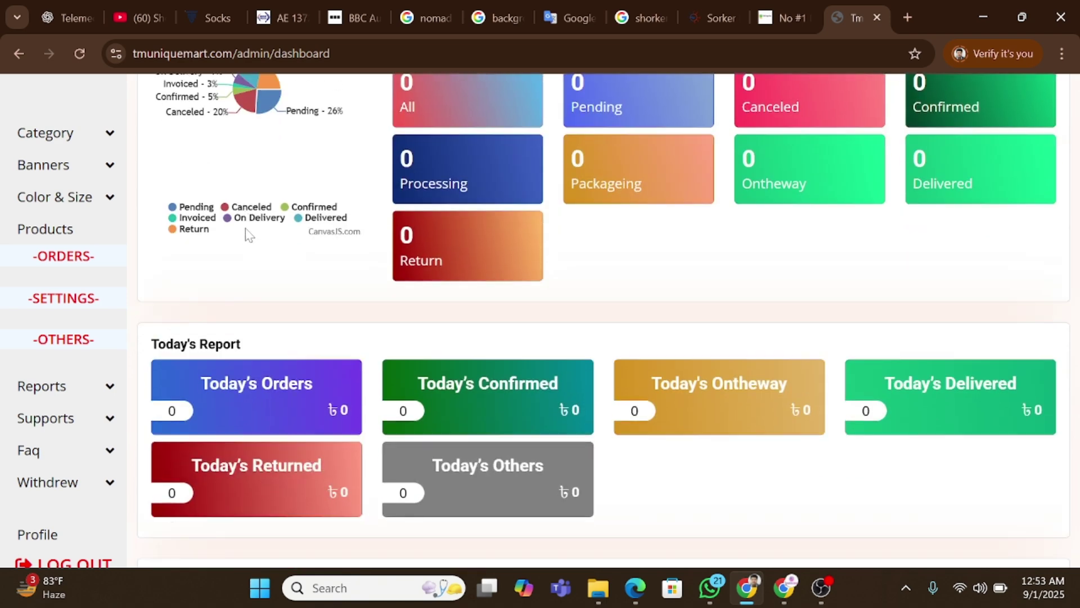
{"action": "left_click_drag", "start_coordinate": [149, 172], "coordinate": [255, 169]}
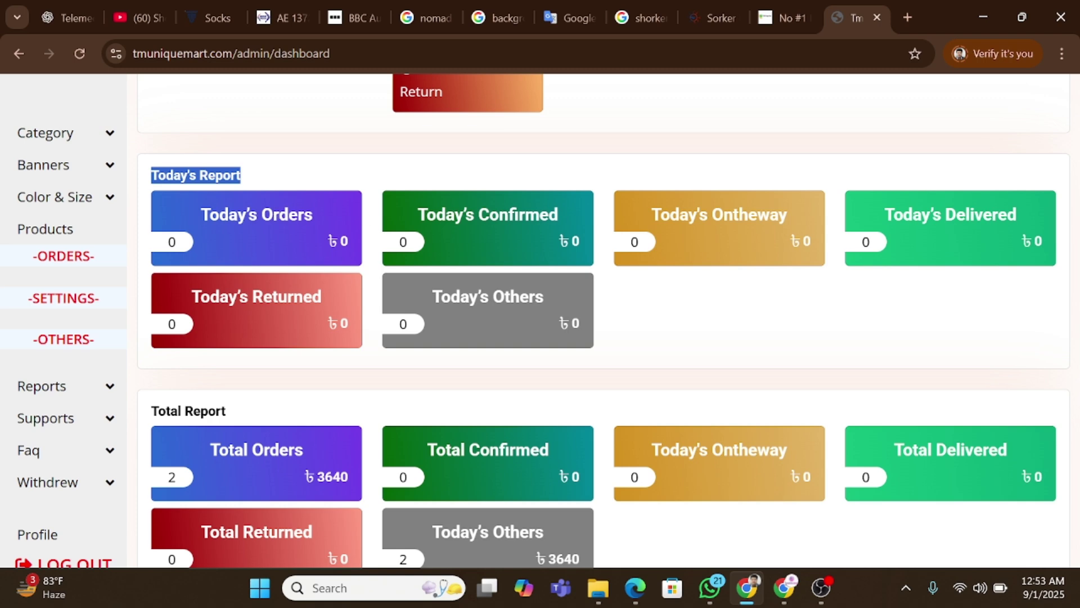
{"action": "double_click", "coordinate": [749, 215]}
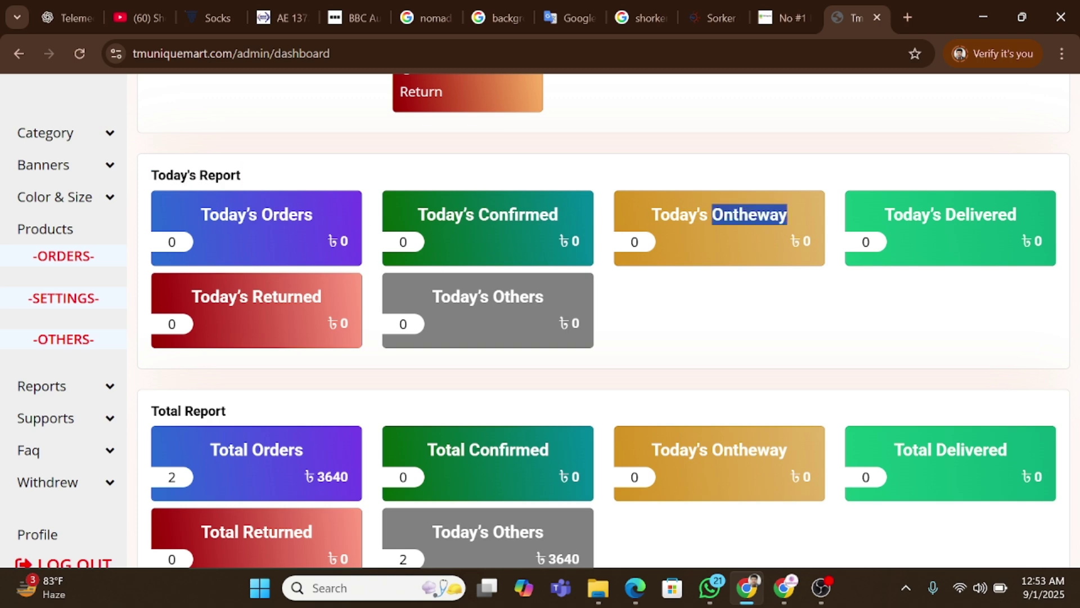
{"action": "scroll", "coordinate": [441, 371], "scroll_direction": "down", "scroll_amount": 5}
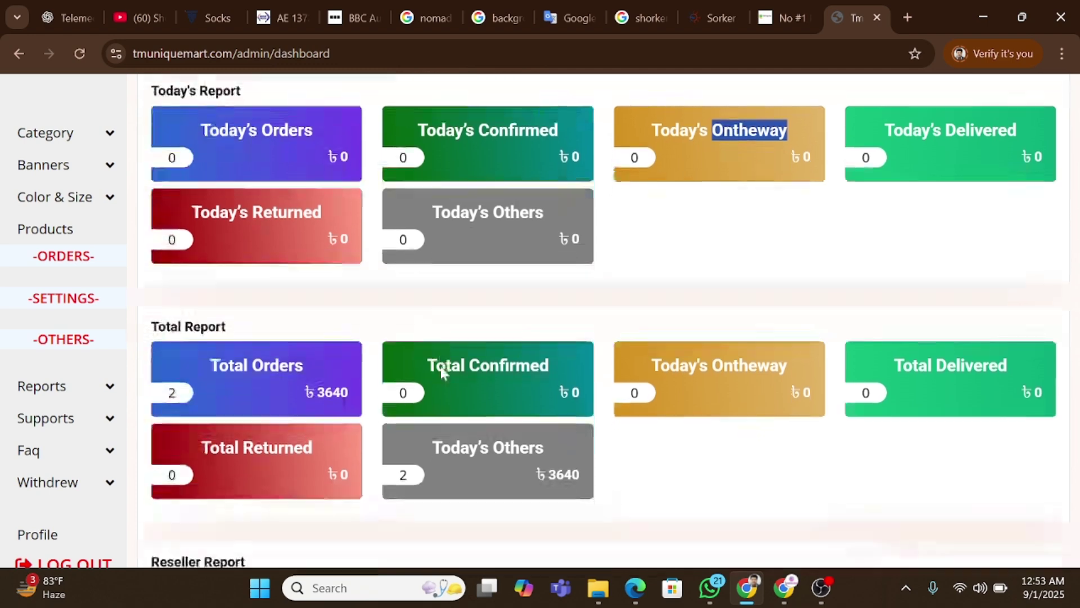
{"action": "scroll", "coordinate": [442, 371], "scroll_direction": "down", "scroll_amount": 1}
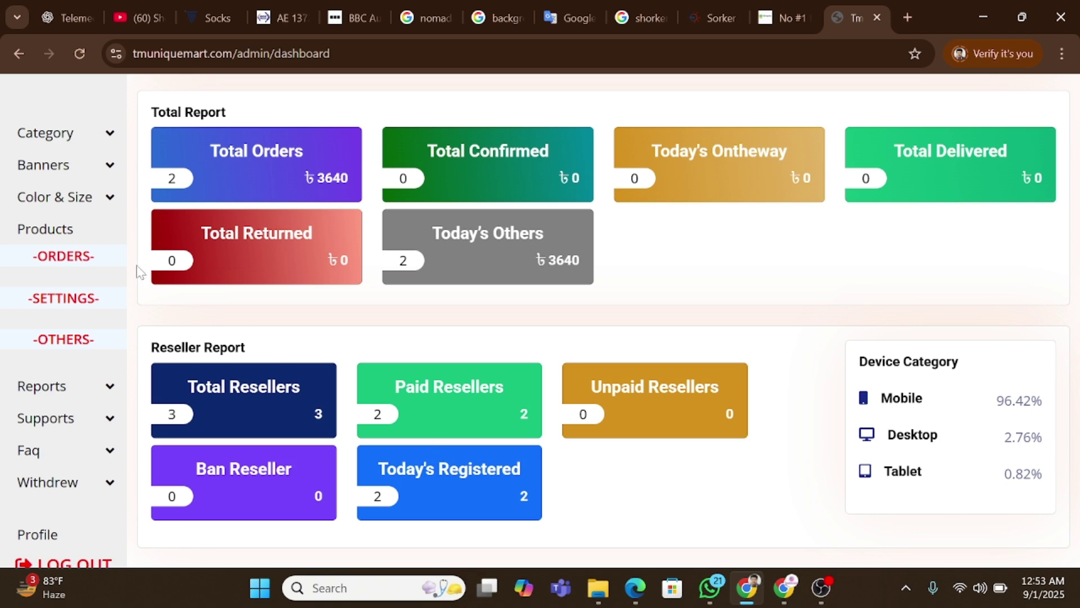
{"action": "scroll", "coordinate": [77, 166], "scroll_direction": "up", "scroll_amount": 10}
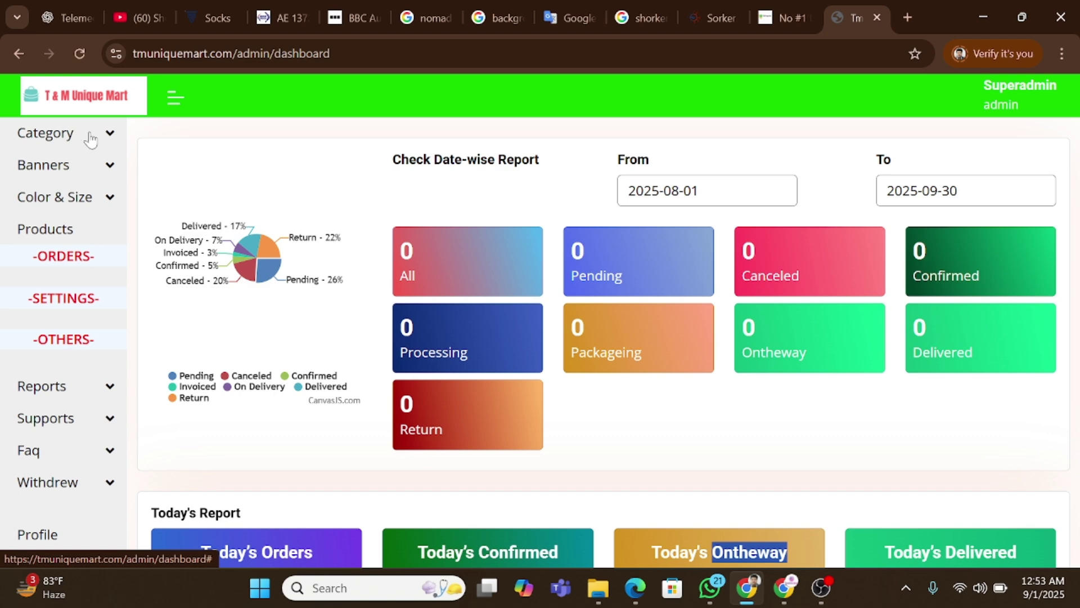
Expand Category in the sidebar and open the Category List page.
{"action": "left_click", "coordinate": [90, 139]}
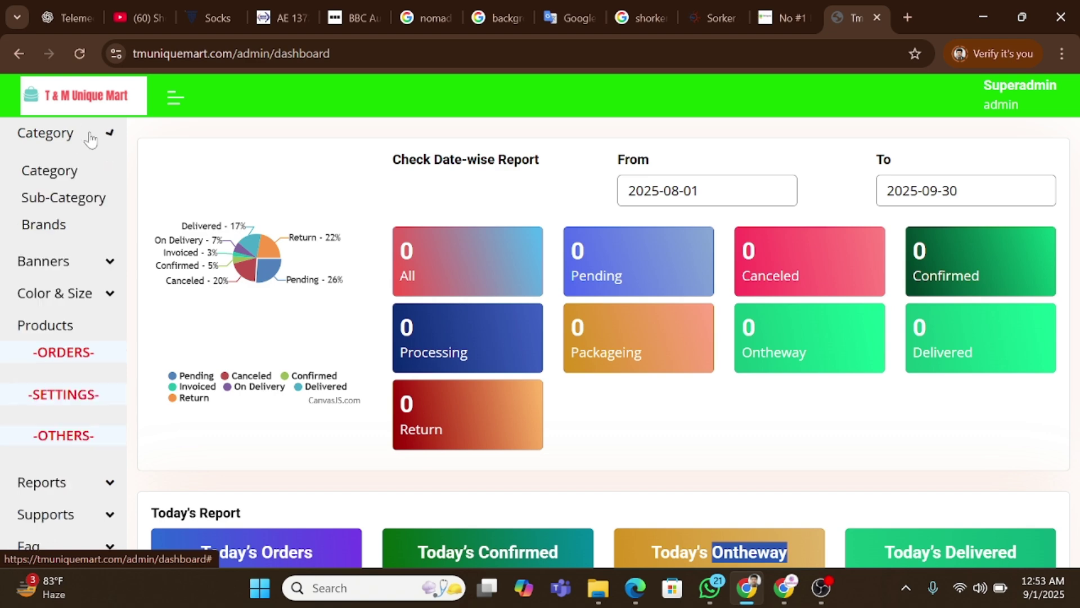
{"action": "right_click", "coordinate": [92, 176]}
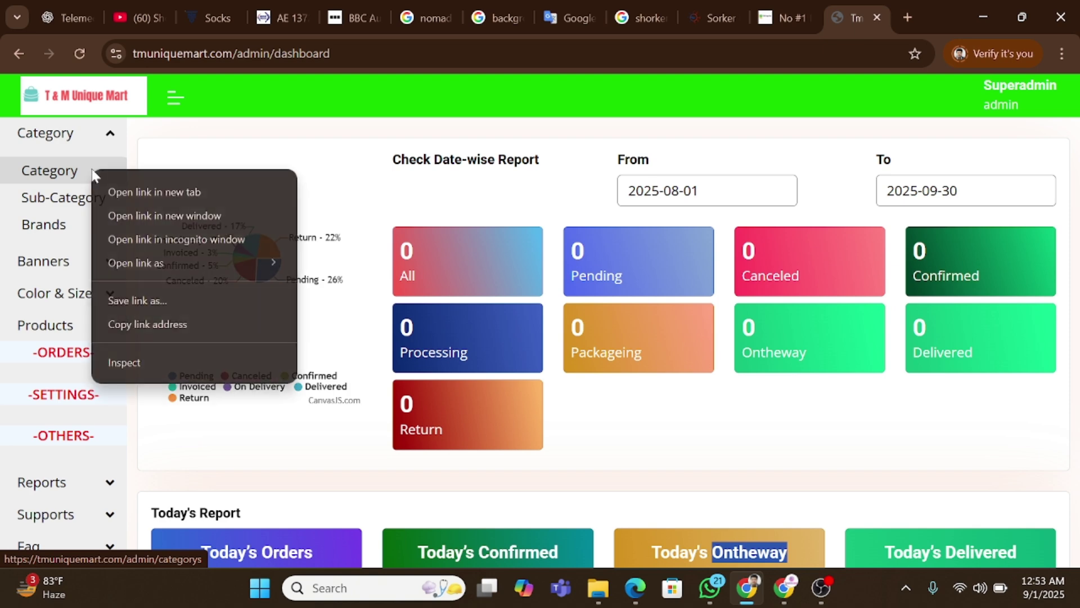
{"action": "left_click", "coordinate": [80, 171]}
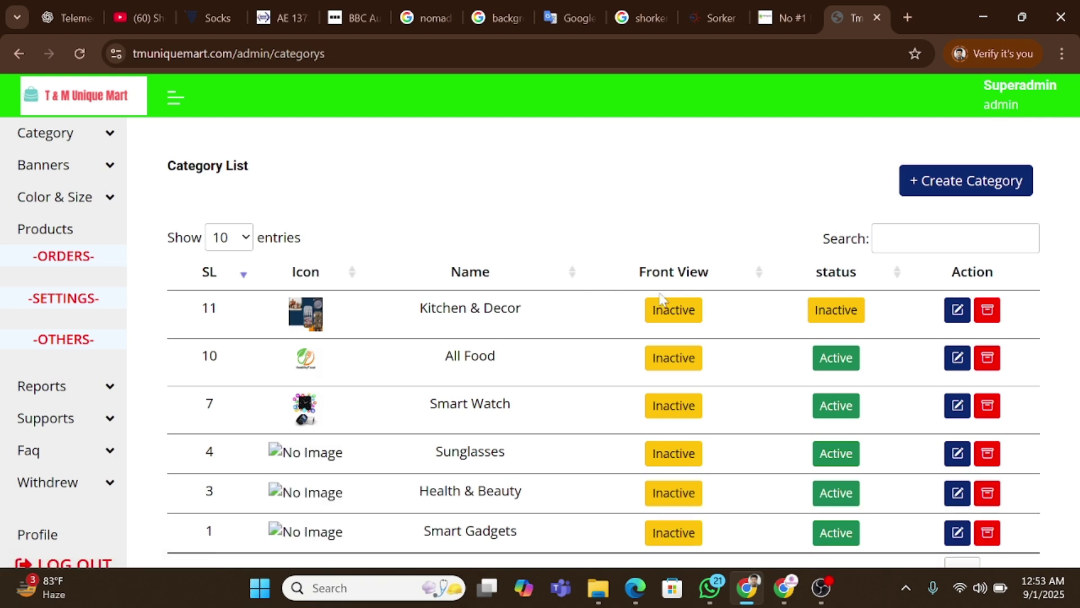
{"action": "scroll", "coordinate": [694, 306], "scroll_direction": "down", "scroll_amount": 1}
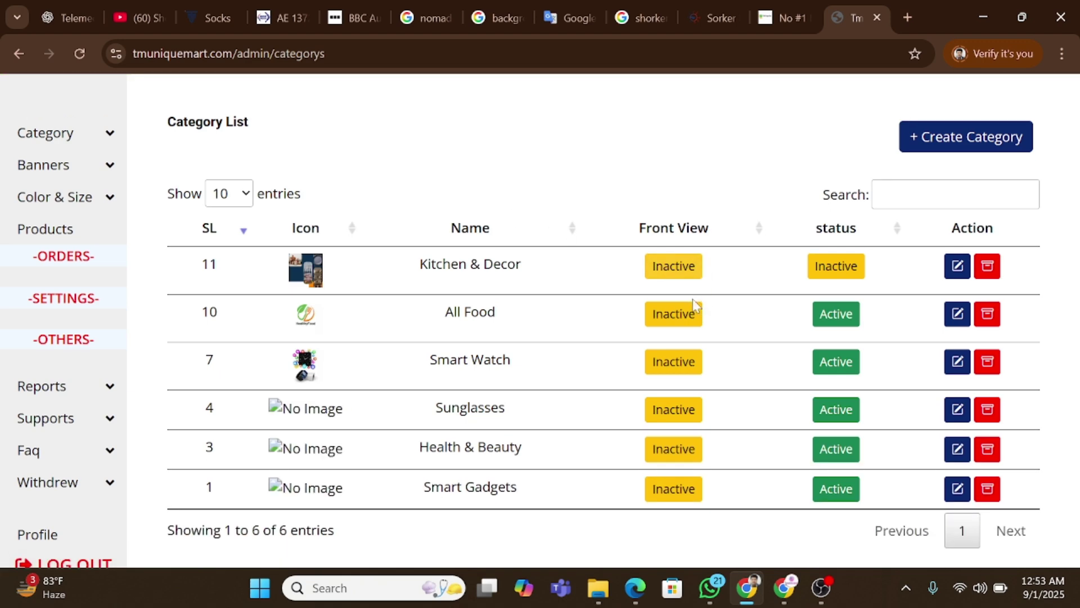
Open and close the Create Category form, then the Kitchen & Decor edit form.
{"action": "left_click", "coordinate": [981, 145]}
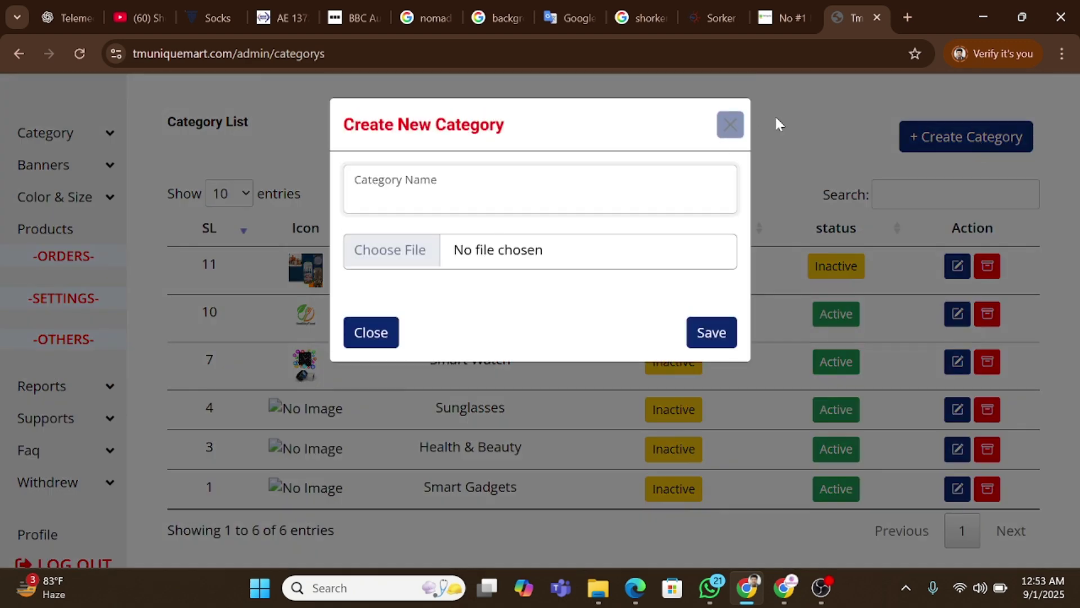
{"action": "left_click", "coordinate": [729, 124]}
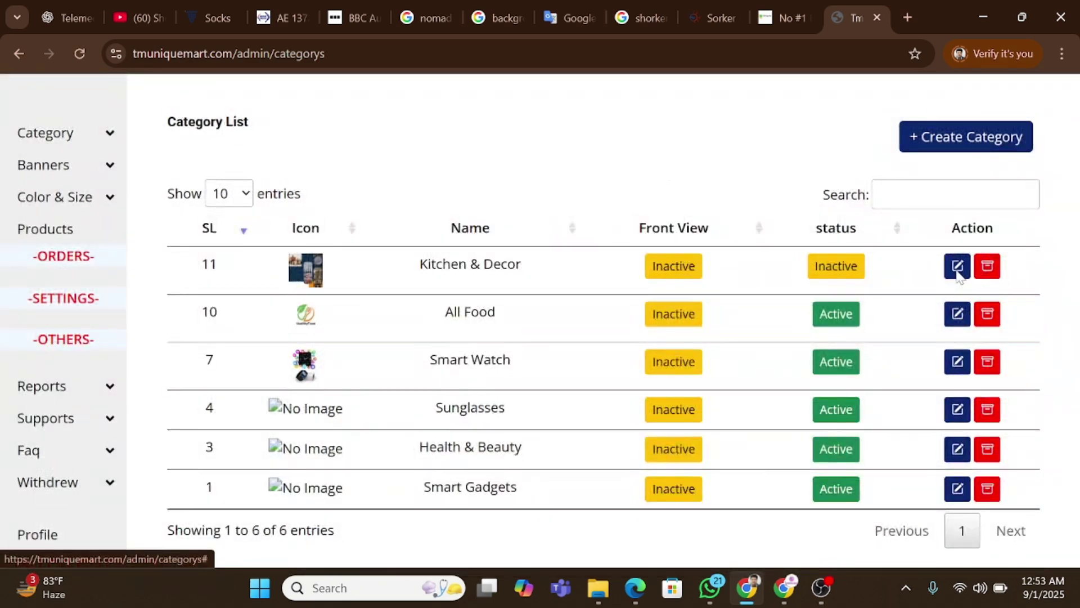
{"action": "left_click", "coordinate": [957, 268]}
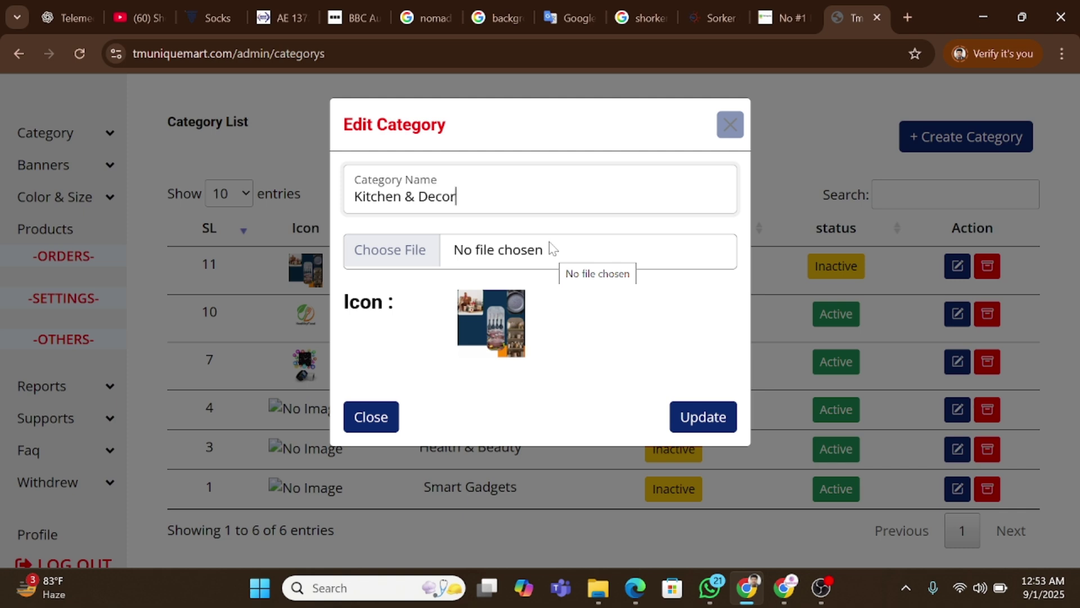
{"action": "left_click", "coordinate": [729, 123]}
Open the Subcategory List and start a new subcategory, entering the name Tshirt.
{"action": "left_click", "coordinate": [77, 145]}
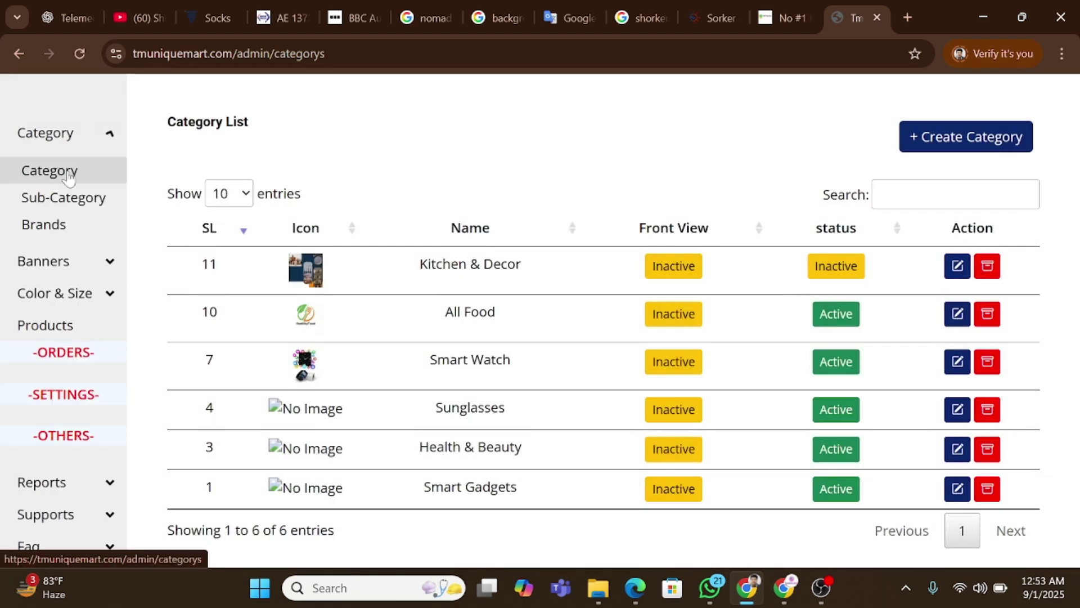
{"action": "left_click", "coordinate": [51, 208]}
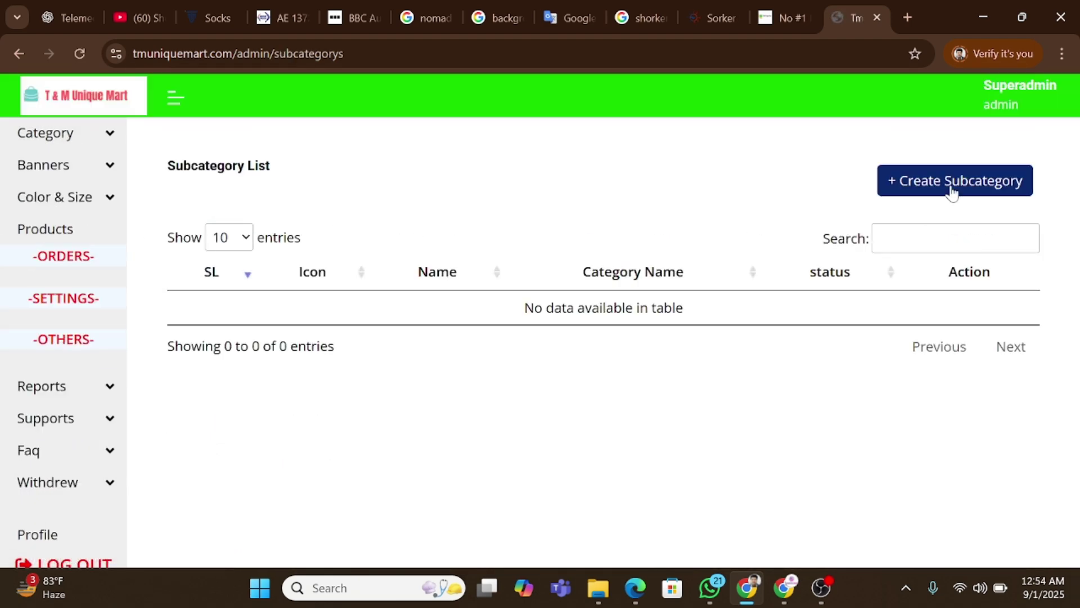
{"action": "left_click", "coordinate": [949, 183]}
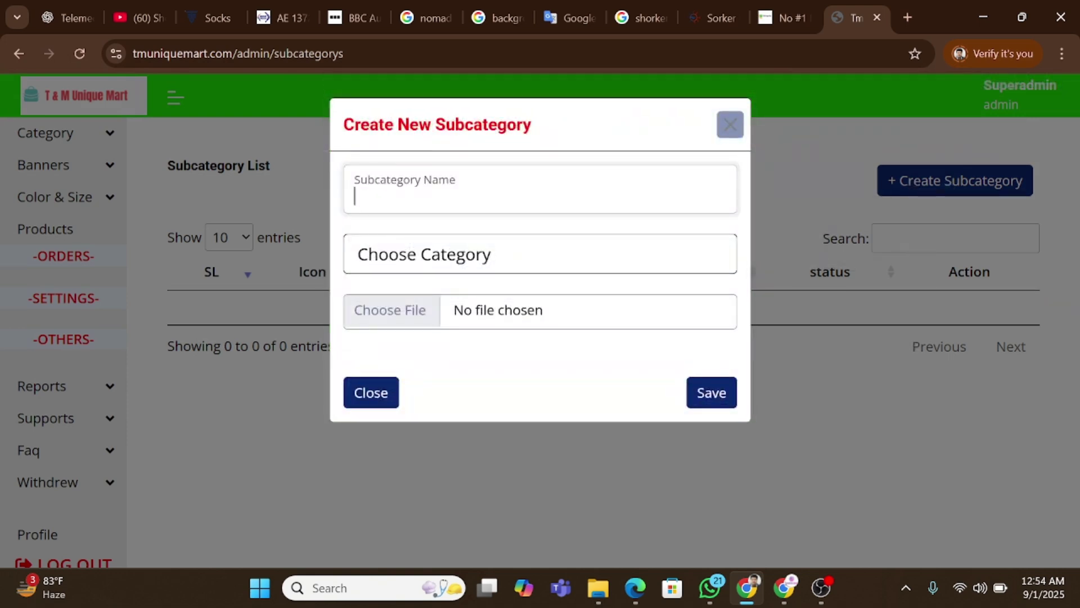
{"action": "type", "text": "Me"}
{"action": "key", "text": "BackSpace"}
{"action": "key", "text": "BackSpace"}
{"action": "key", "text": "BackSpace"}
{"action": "key", "text": "BackSpace"}
{"action": "key", "text": "BackSpace"}
{"action": "type", "text": "Tah"}
Set Health & Beauty as parent category, skip the icon file, and discard the draft.
{"action": "left_click", "coordinate": [523, 270]}
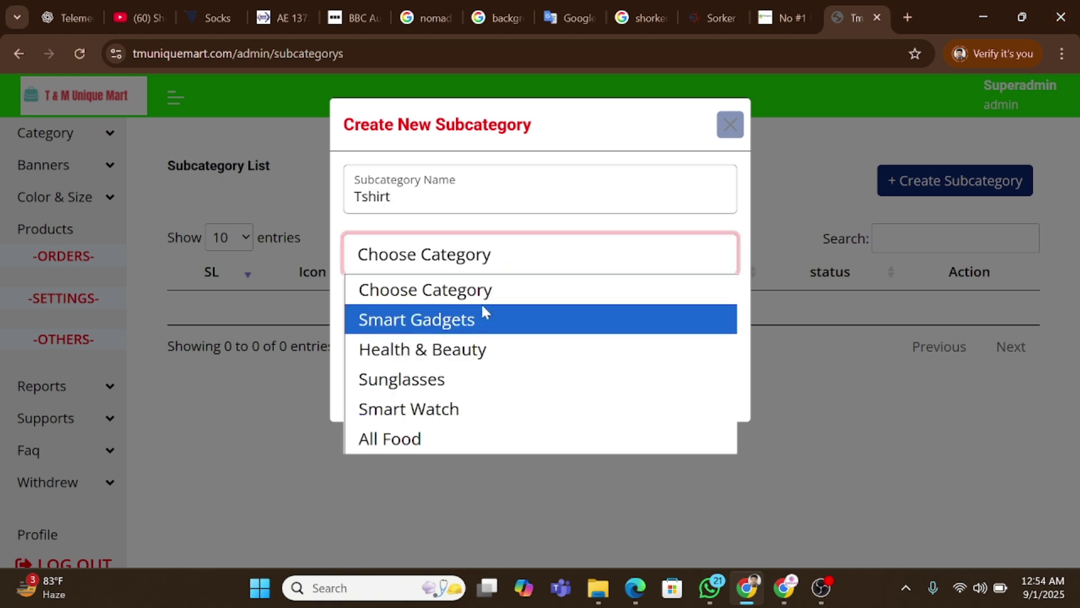
{"action": "left_click", "coordinate": [468, 424]}
{"action": "left_click", "coordinate": [492, 265]}
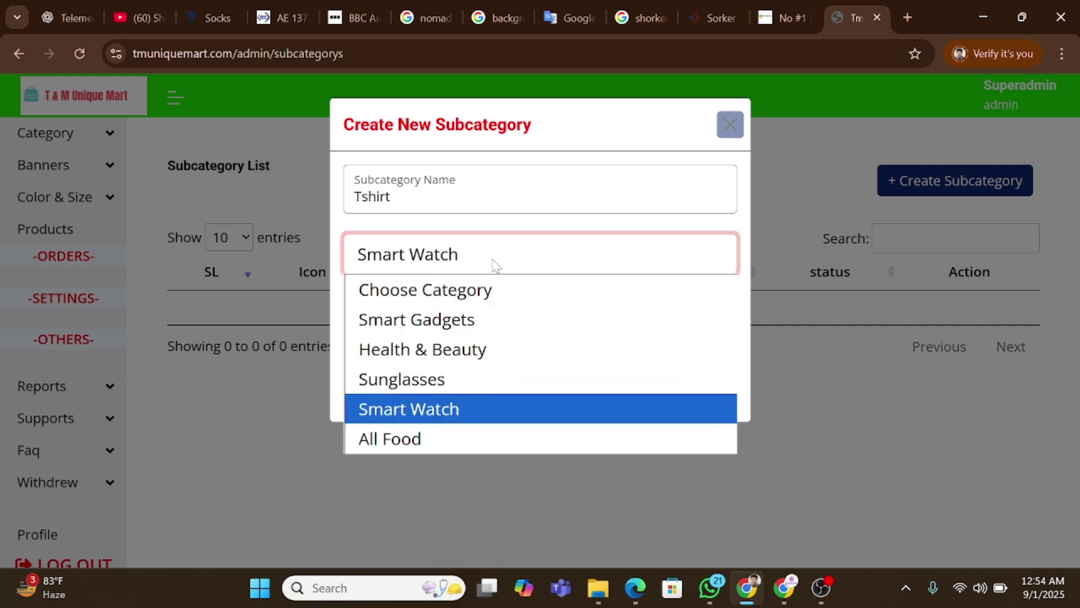
{"action": "left_click", "coordinate": [457, 345]}
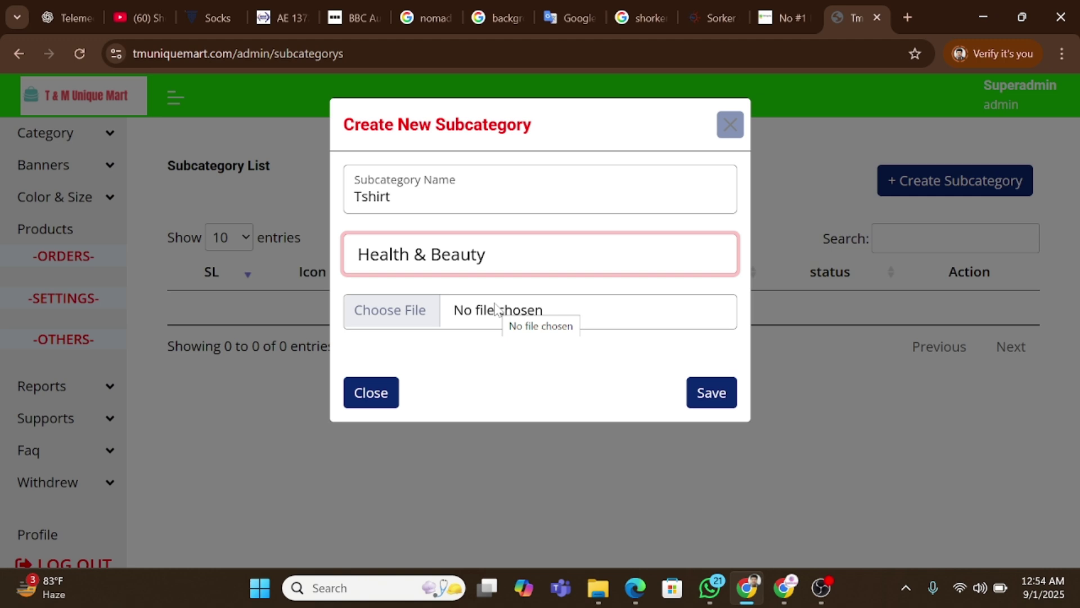
{"action": "left_click", "coordinate": [498, 309]}
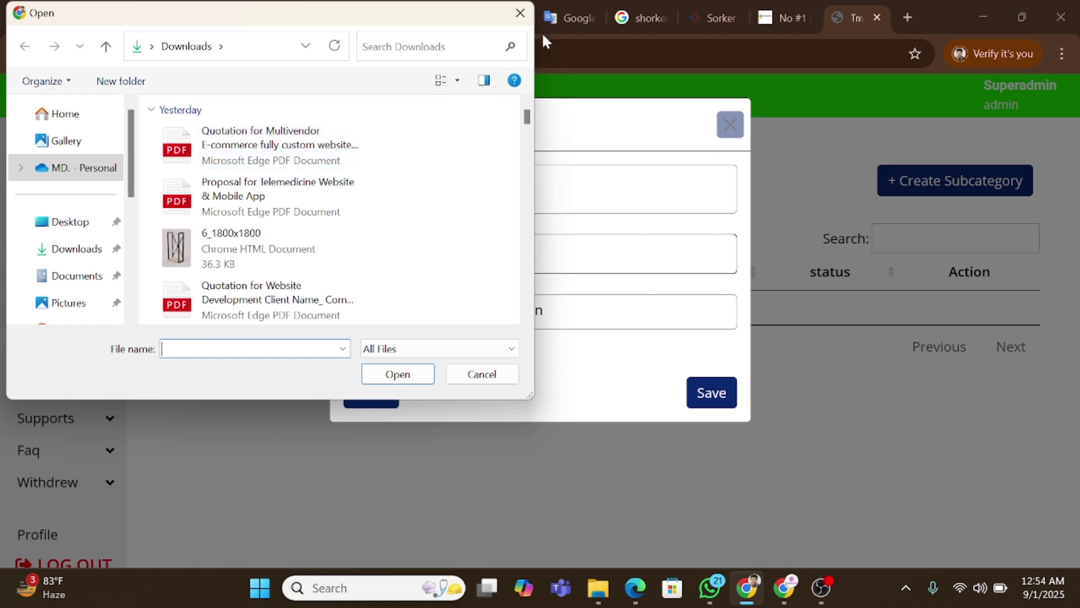
{"action": "left_click", "coordinate": [520, 13]}
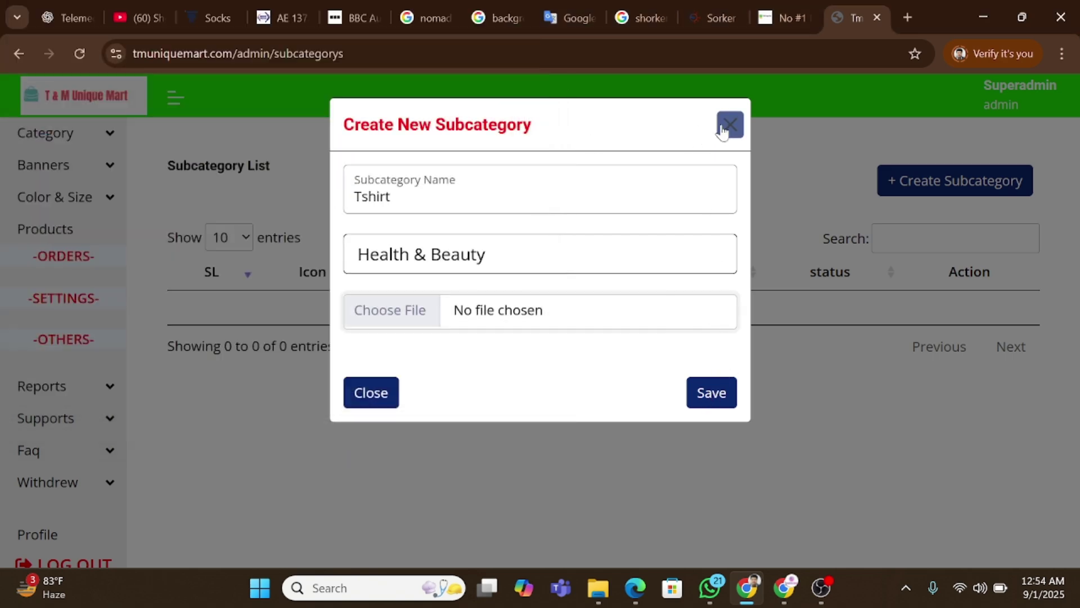
{"action": "left_click", "coordinate": [726, 128]}
{"action": "left_click", "coordinate": [86, 141]}
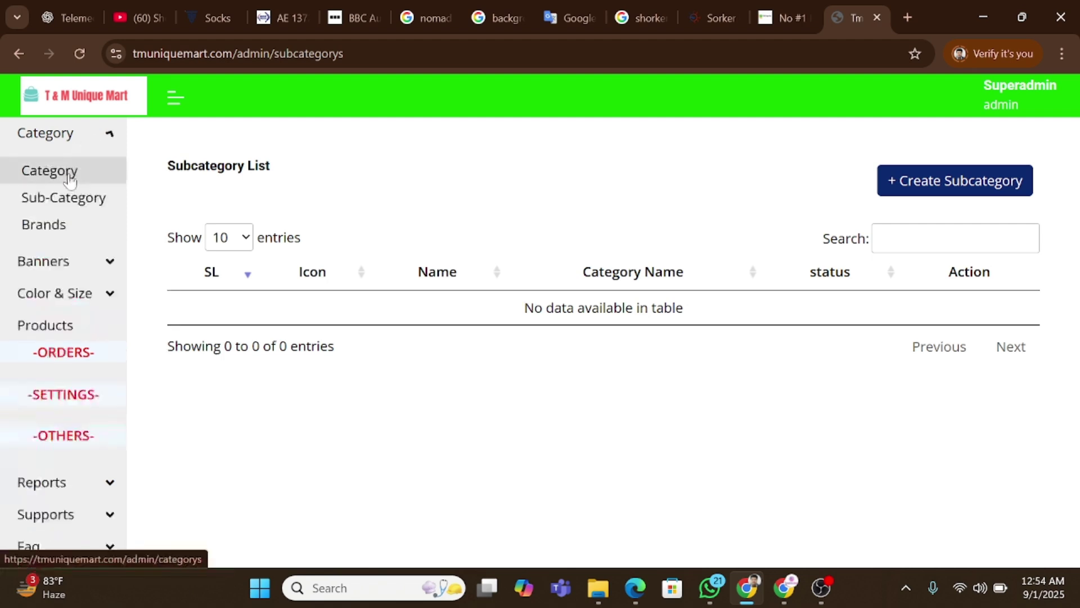
{"action": "left_click", "coordinate": [56, 228]}
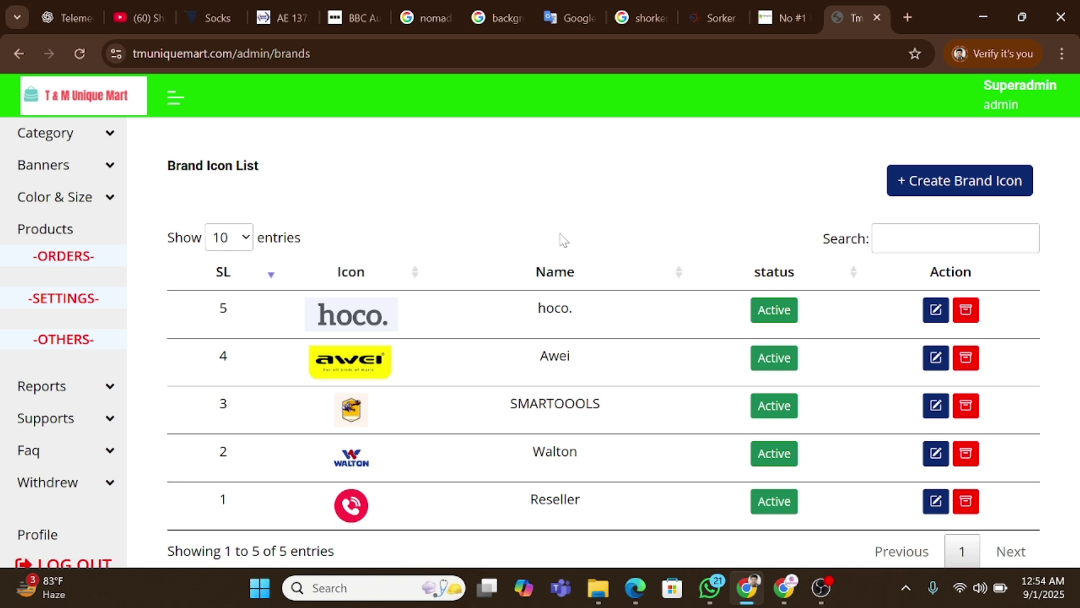
{"action": "scroll", "coordinate": [430, 291], "scroll_direction": "down", "scroll_amount": 1}
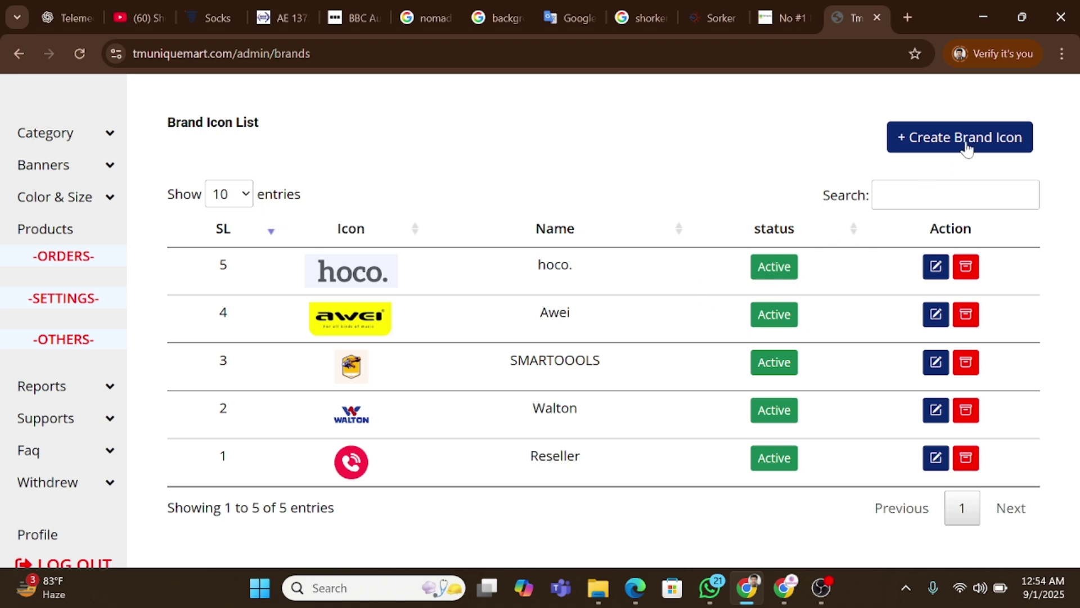
{"action": "triple_click", "coordinate": [1026, 145]}
{"action": "left_click", "coordinate": [956, 146]}
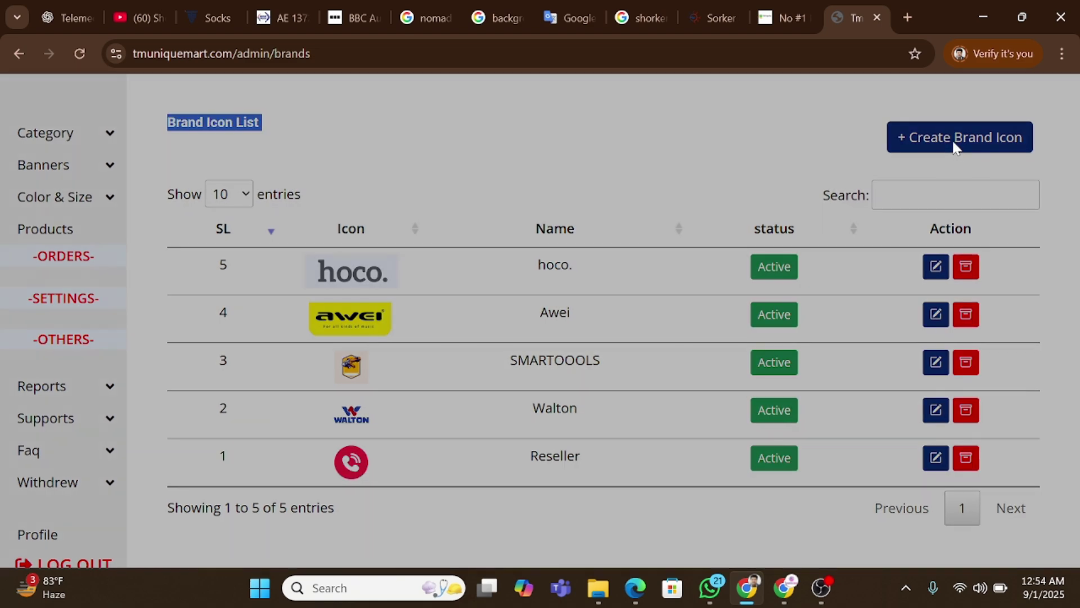
{"action": "left_click", "coordinate": [482, 185]}
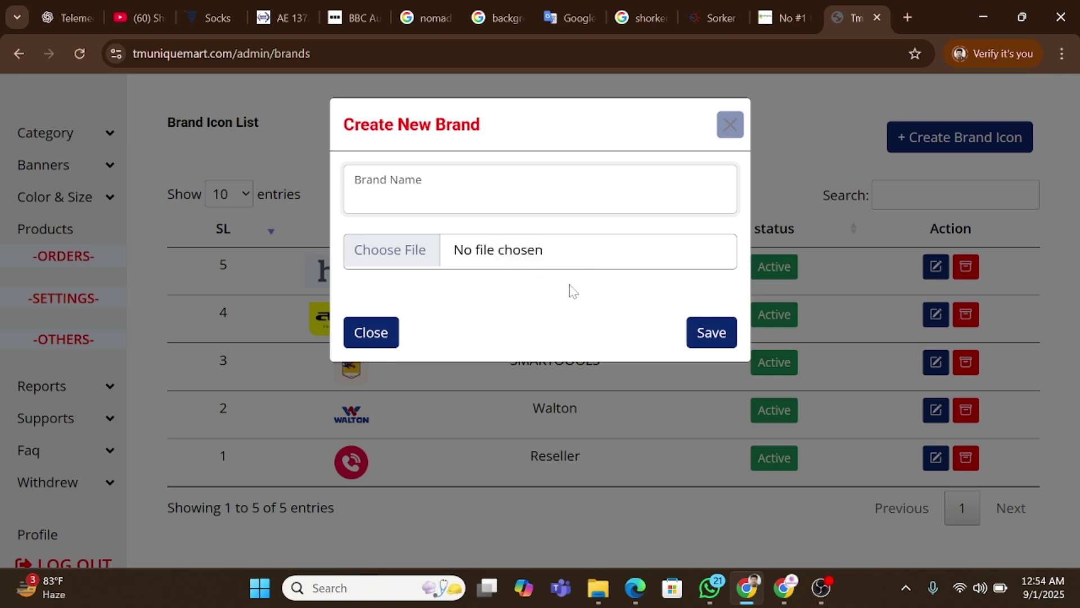
{"action": "left_click", "coordinate": [701, 333]}
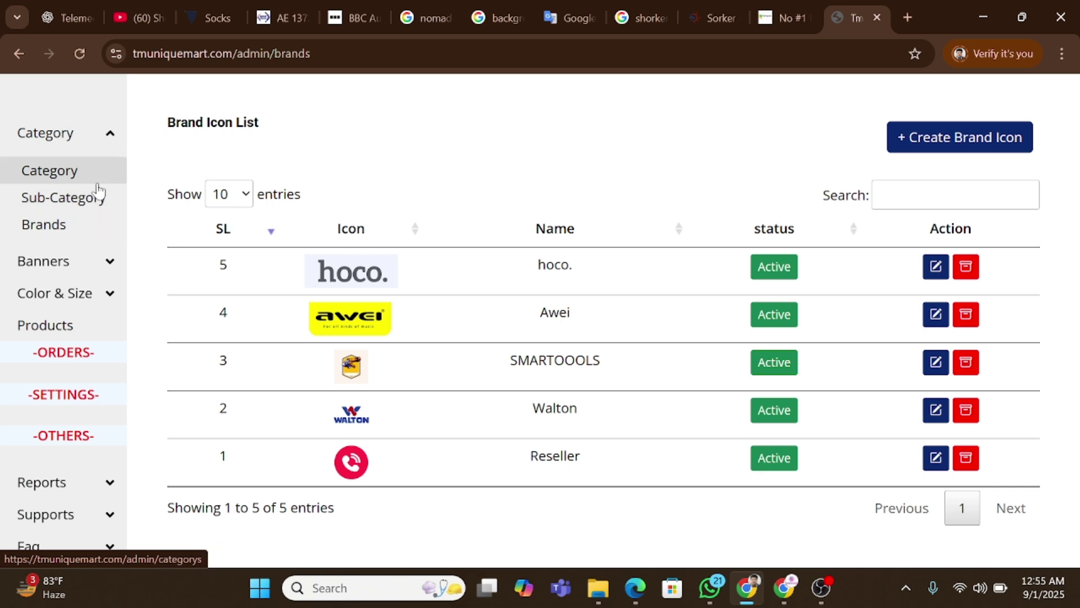
Check the storefront tab, then open the Slider List under Banners.
{"action": "left_click", "coordinate": [77, 267]}
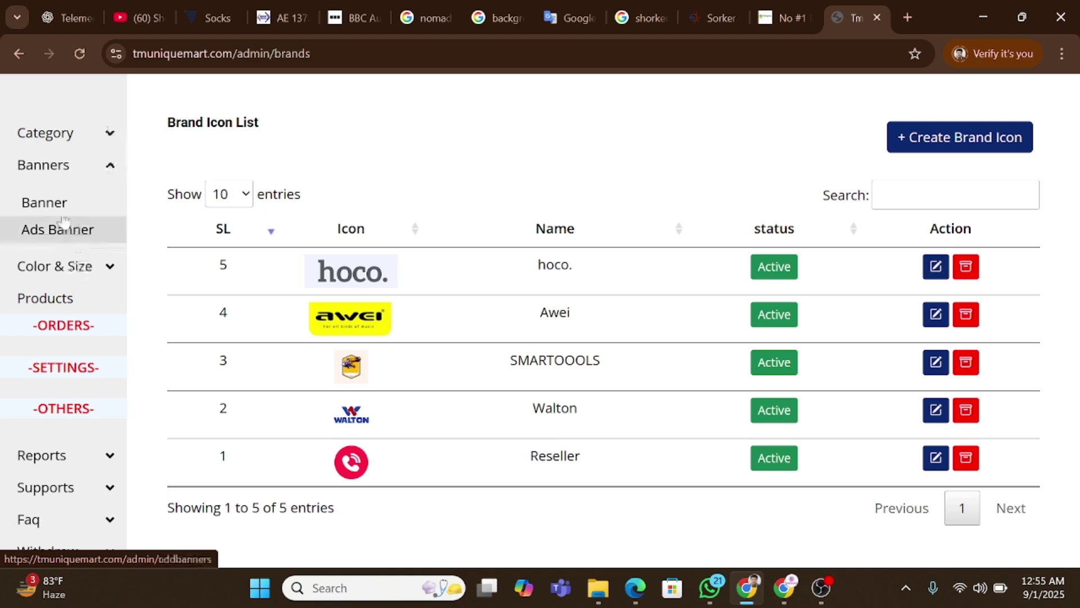
{"action": "key", "text": "ctrl+shift+Tab"}
{"action": "key", "text": "ctrl+shift+Tab"}
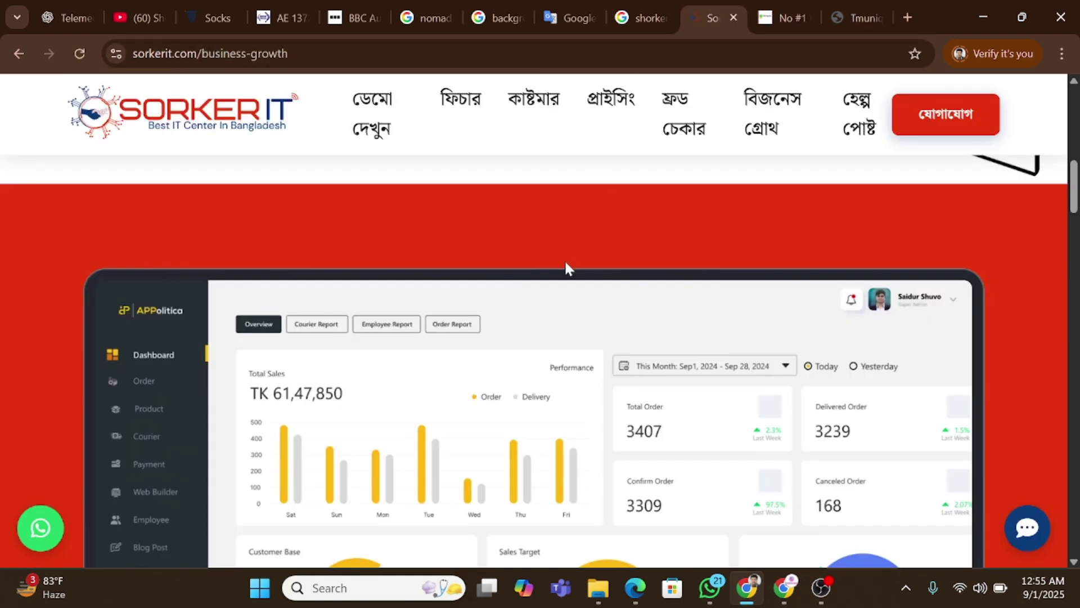
{"action": "key", "text": "ctrl+Tab"}
{"action": "scroll", "coordinate": [483, 208], "scroll_direction": "up", "scroll_amount": 10}
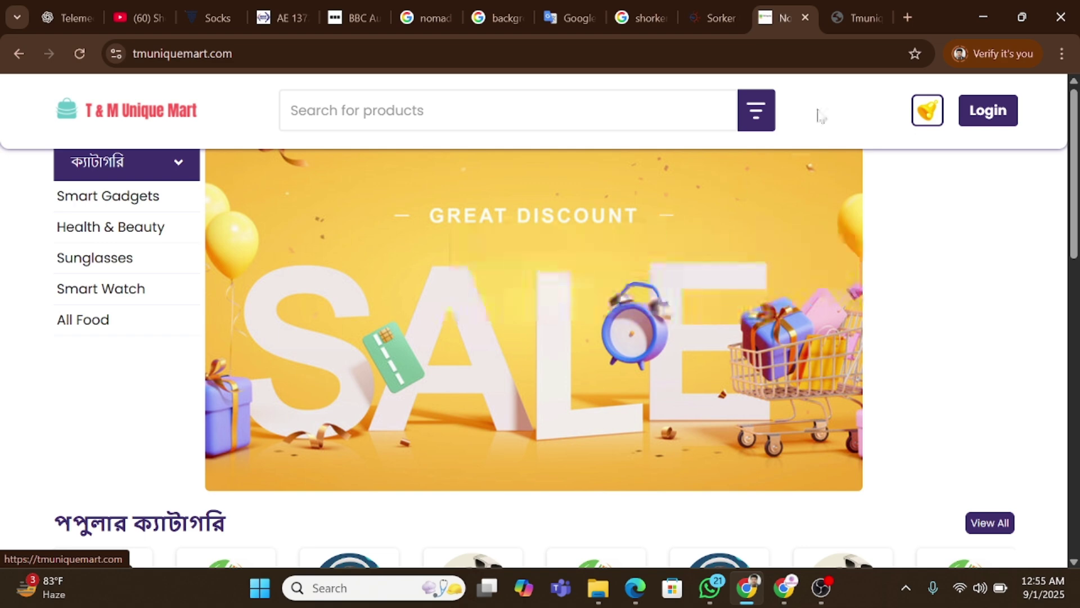
{"action": "left_click", "coordinate": [856, 17]}
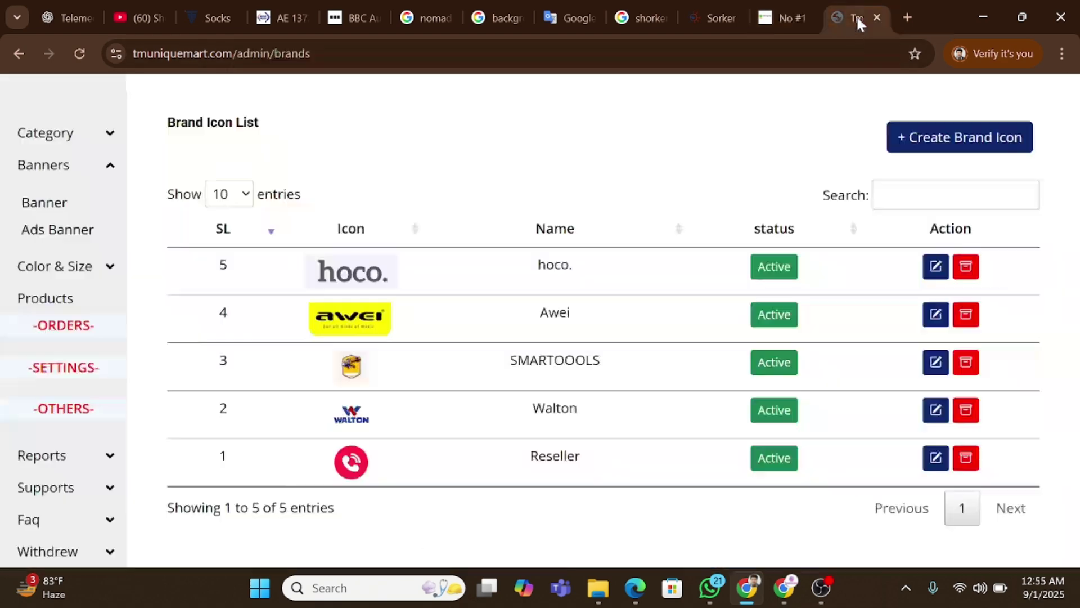
{"action": "left_click", "coordinate": [56, 202]}
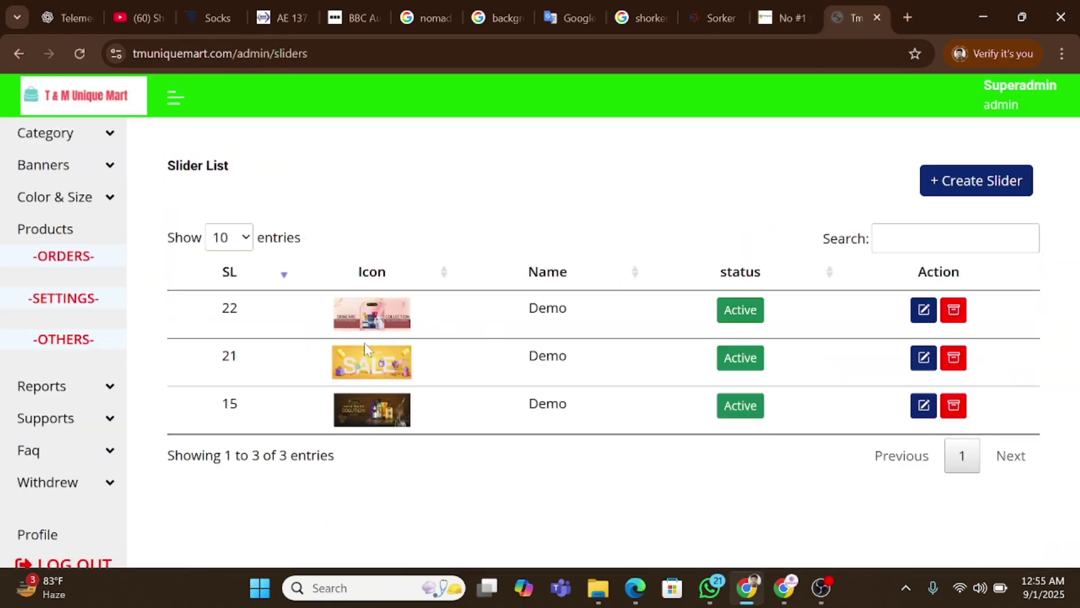
Open and close the Create Slider form, and cancel deleting slider 15.
{"action": "left_click", "coordinate": [978, 180]}
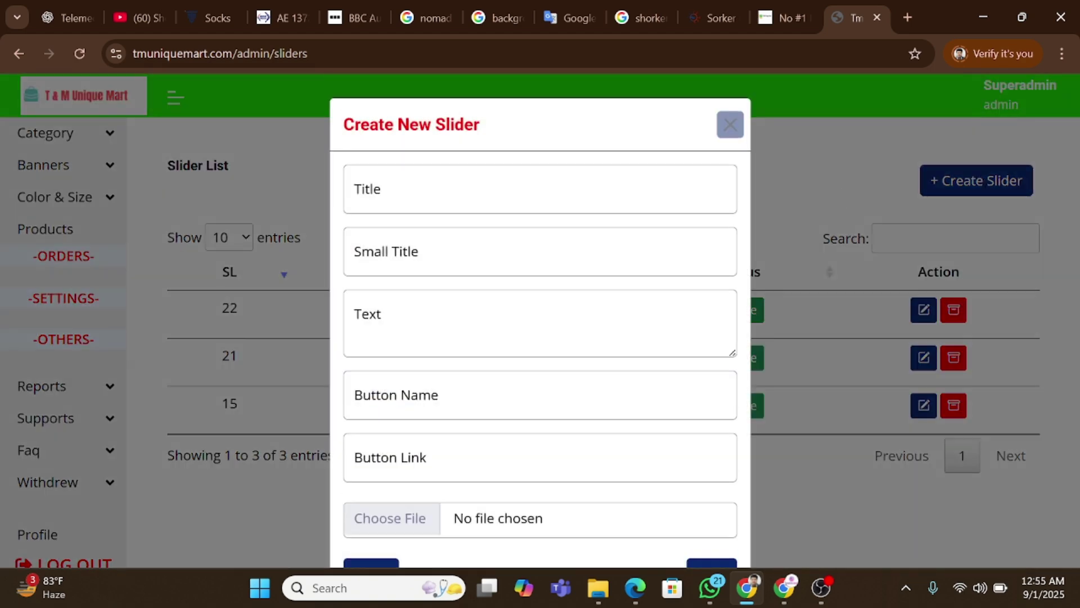
{"action": "scroll", "coordinate": [518, 229], "scroll_direction": "down", "scroll_amount": 1}
{"action": "scroll", "coordinate": [518, 229], "scroll_direction": "up", "scroll_amount": 1}
{"action": "left_click", "coordinate": [730, 125]}
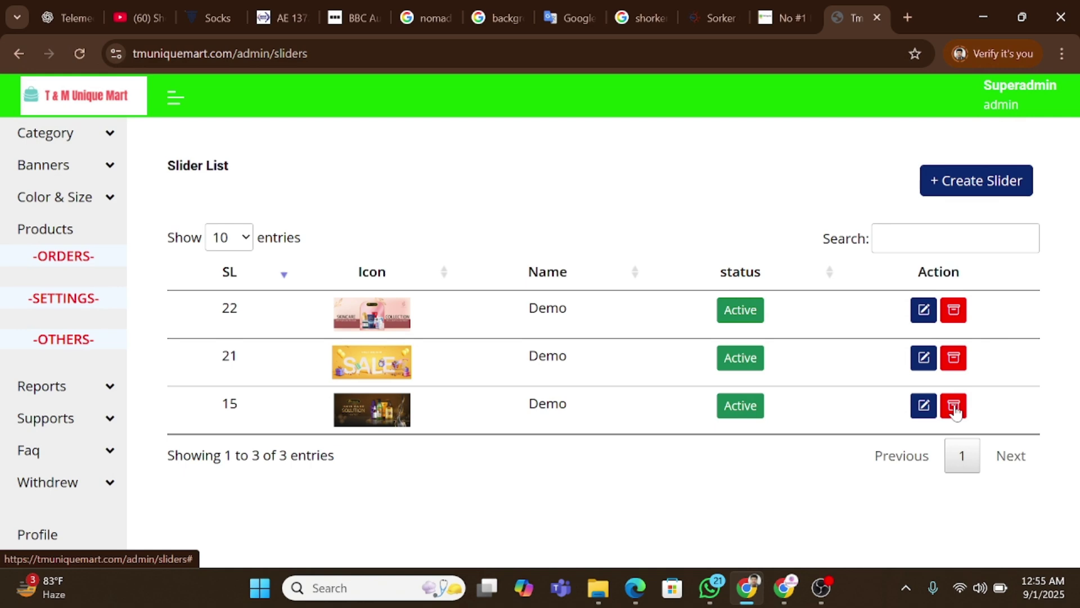
{"action": "left_click", "coordinate": [954, 409]}
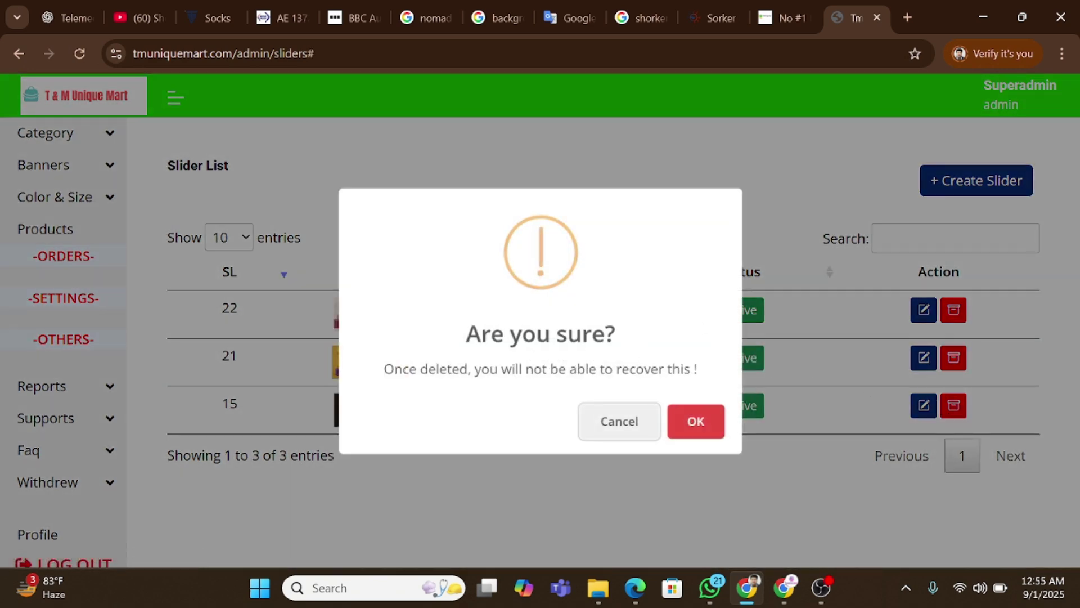
{"action": "left_click", "coordinate": [630, 429]}
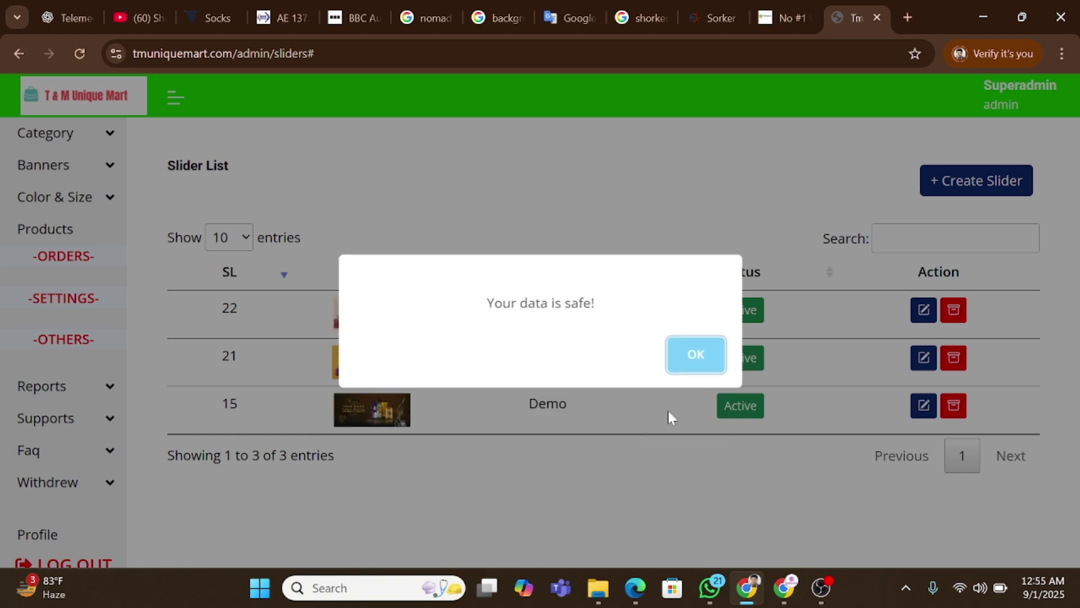
{"action": "left_click", "coordinate": [693, 361]}
Toggle slider 22 to Inactive and then back to Active.
{"action": "left_click", "coordinate": [754, 308]}
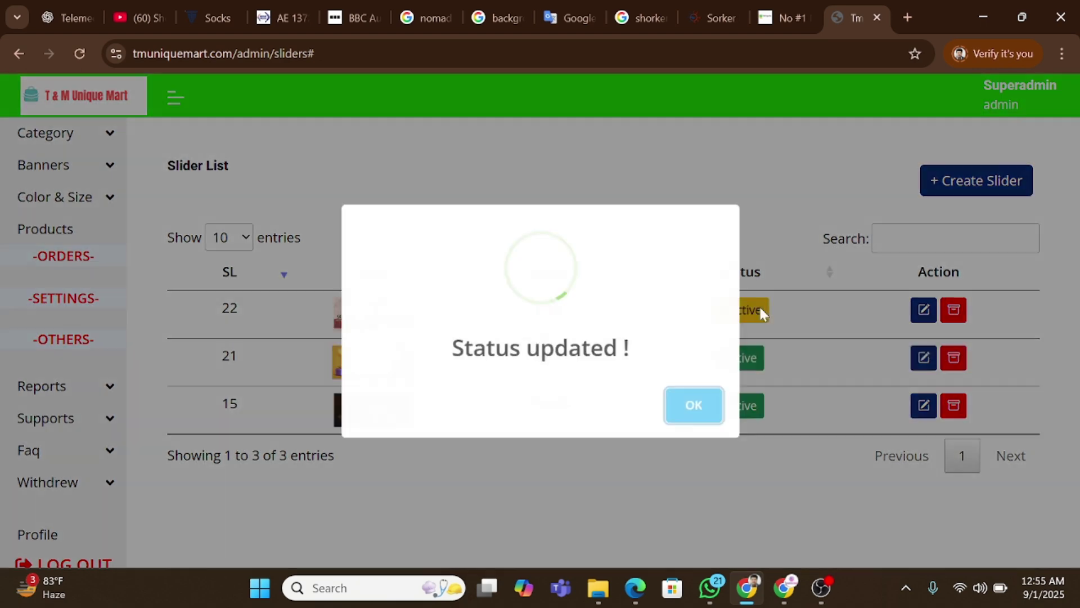
{"action": "left_click", "coordinate": [681, 406]}
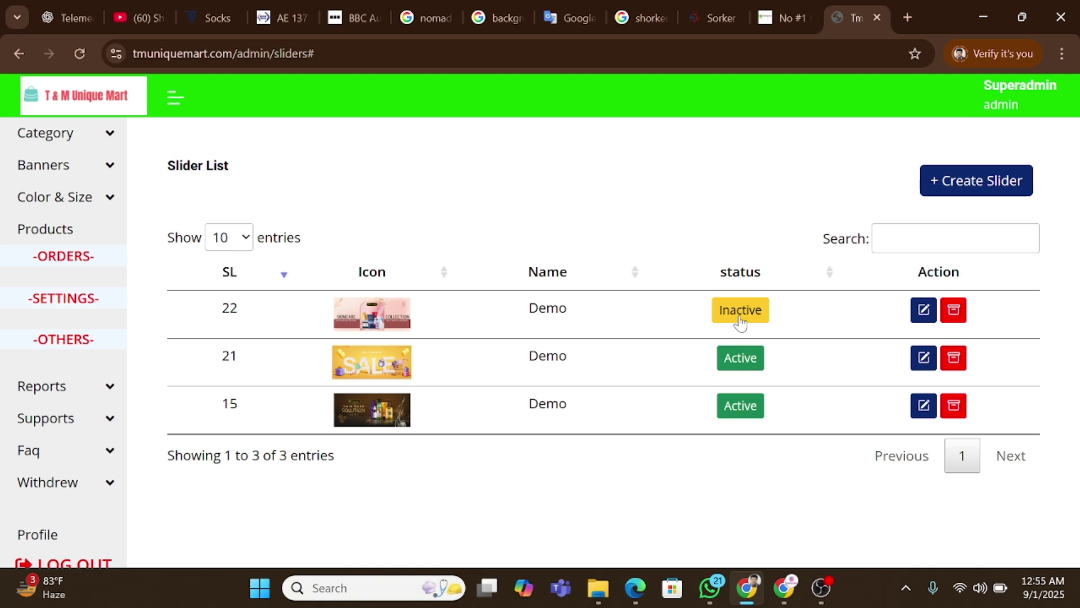
{"action": "left_click", "coordinate": [740, 311]}
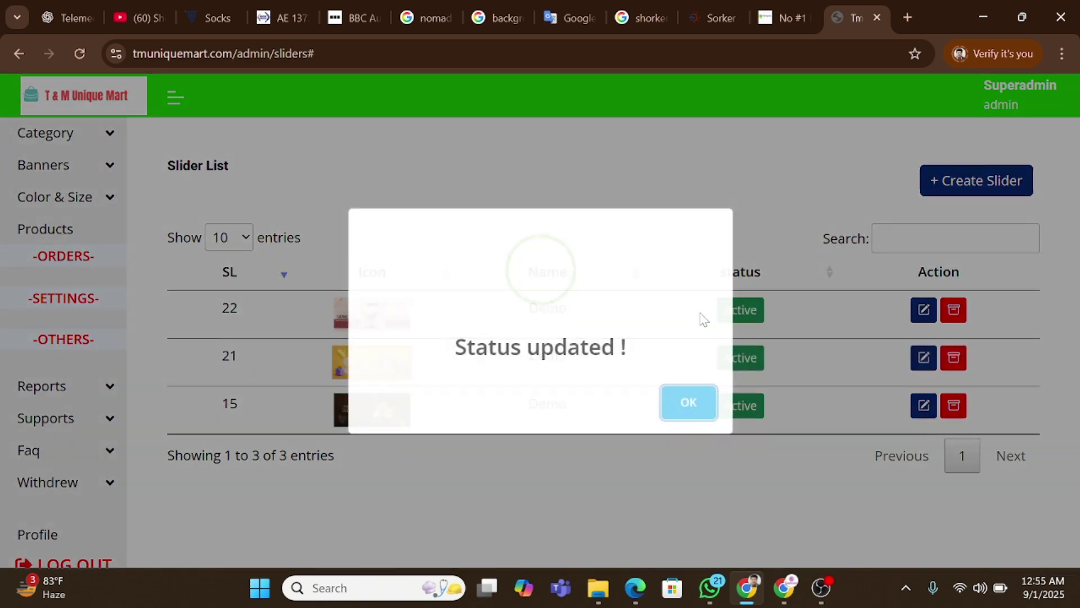
{"action": "left_click", "coordinate": [687, 417]}
{"action": "left_click", "coordinate": [41, 169]}
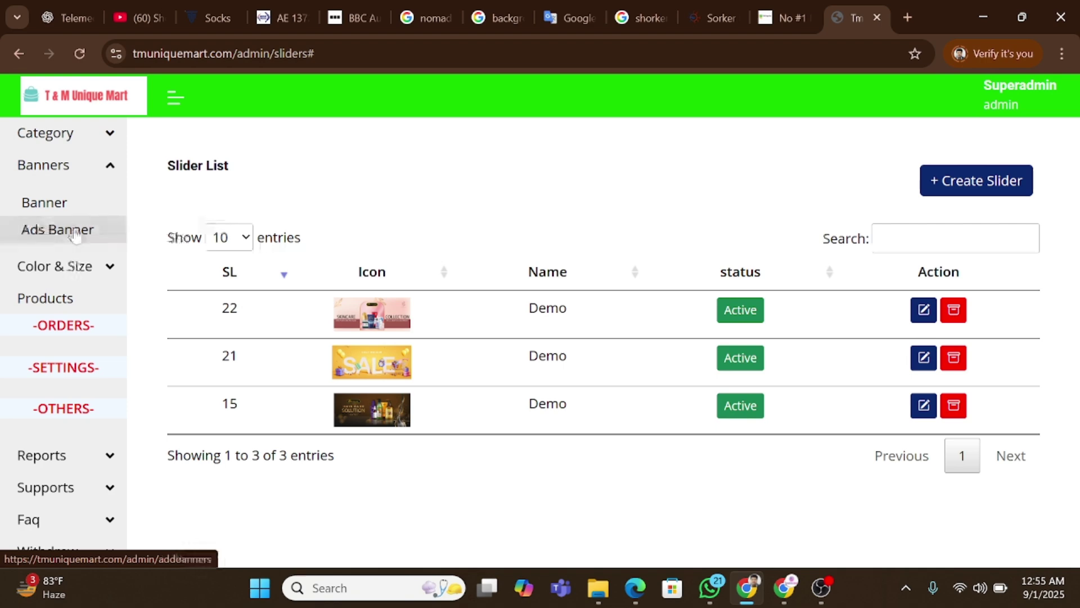
Open the Ads Banner list and look over the banners on the storefront tab.
{"action": "left_click", "coordinate": [75, 235]}
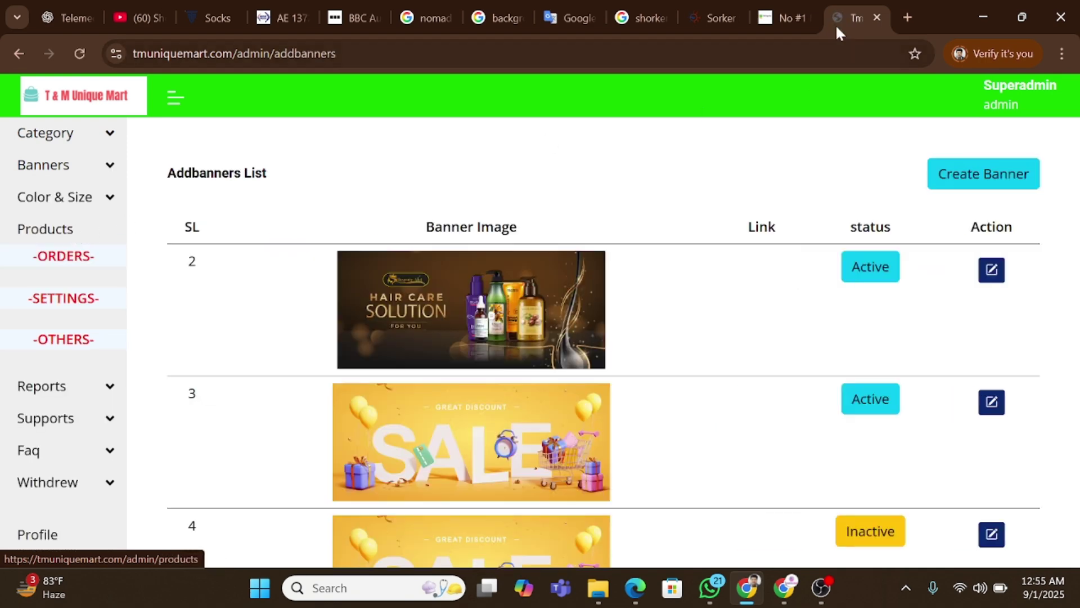
{"action": "left_click", "coordinate": [783, 18]}
{"action": "scroll", "coordinate": [585, 293], "scroll_direction": "down", "scroll_amount": 15}
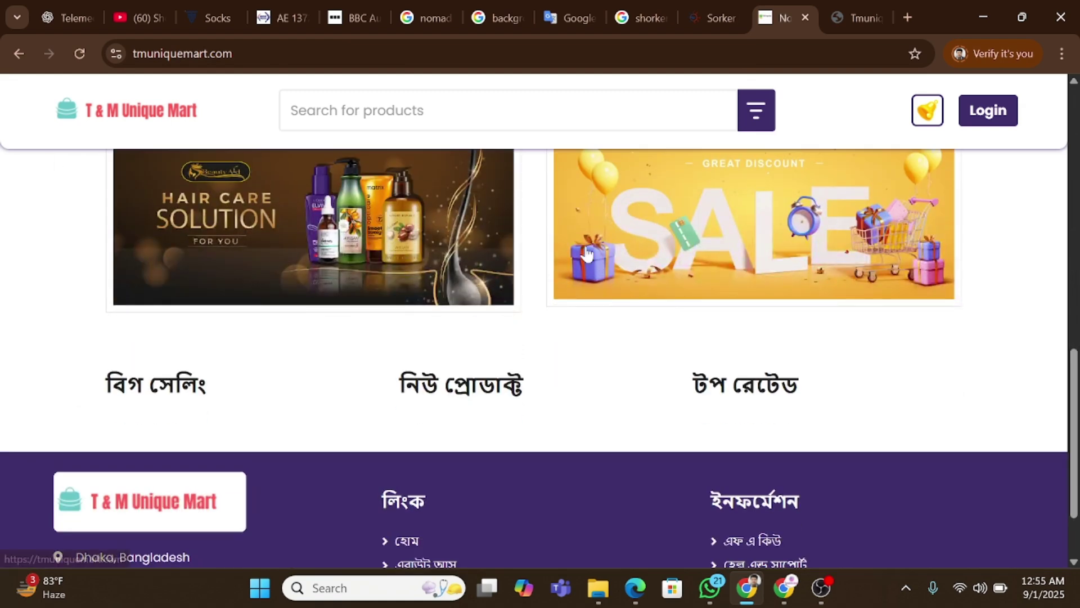
{"action": "scroll", "coordinate": [630, 253], "scroll_direction": "up", "scroll_amount": 2}
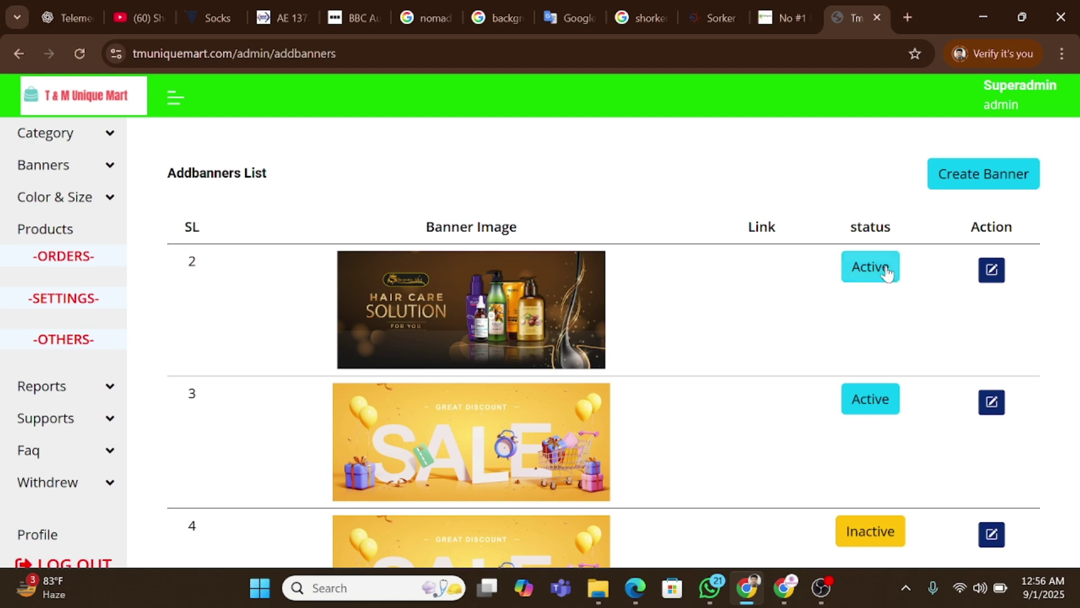
Start a new ads banner with the Add Link field focused.
{"action": "left_click", "coordinate": [991, 176]}
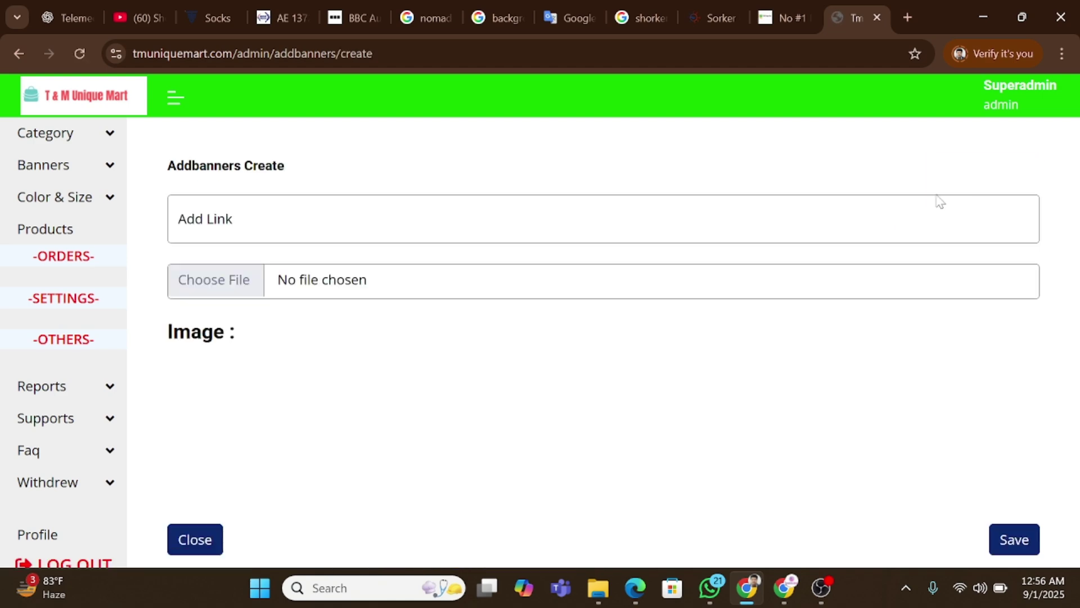
{"action": "left_click", "coordinate": [260, 228]}
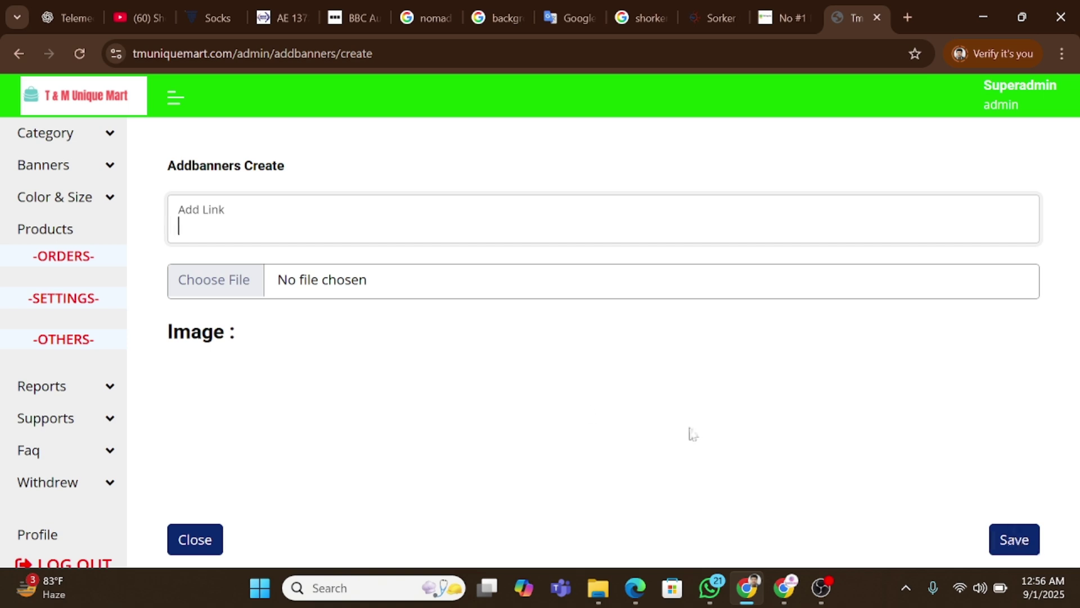
{"action": "left_click", "coordinate": [85, 201]}
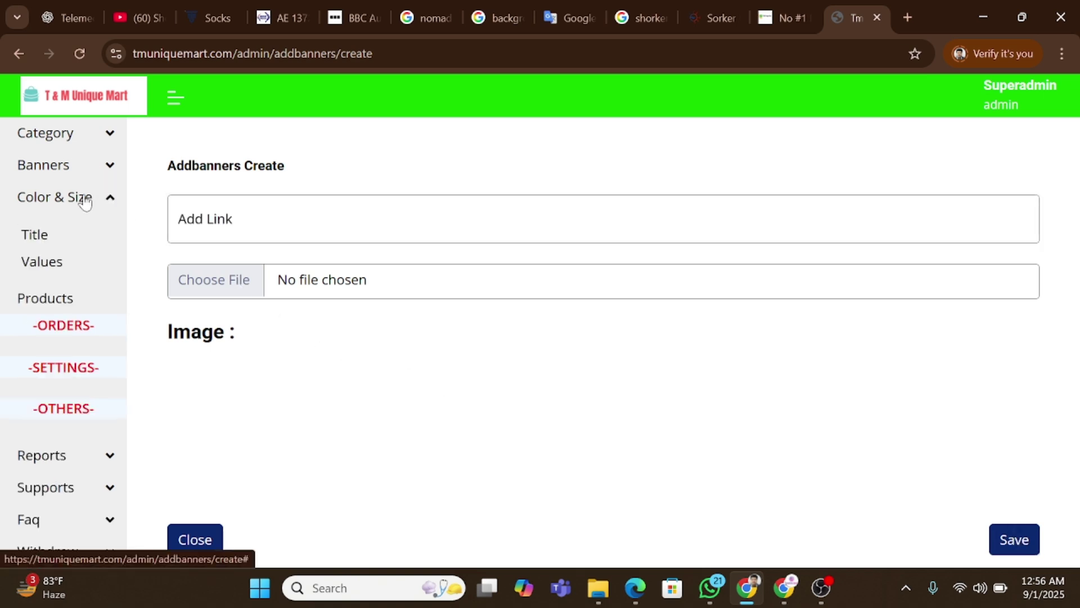
Open the Attrvalue list and submit a new Colour value named Red.
{"action": "left_click", "coordinate": [32, 240]}
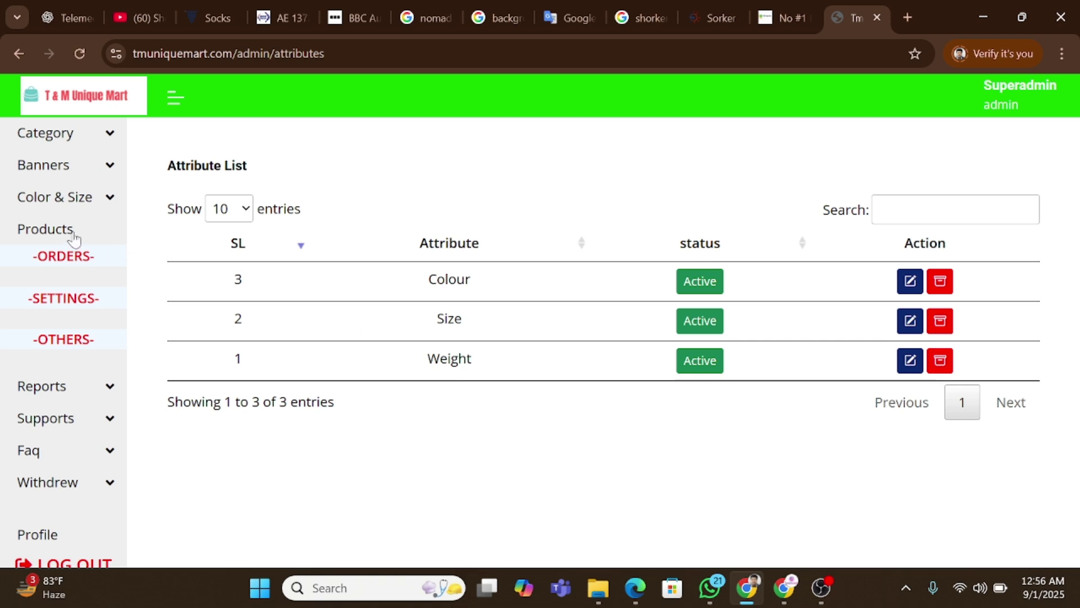
{"action": "left_click", "coordinate": [84, 201]}
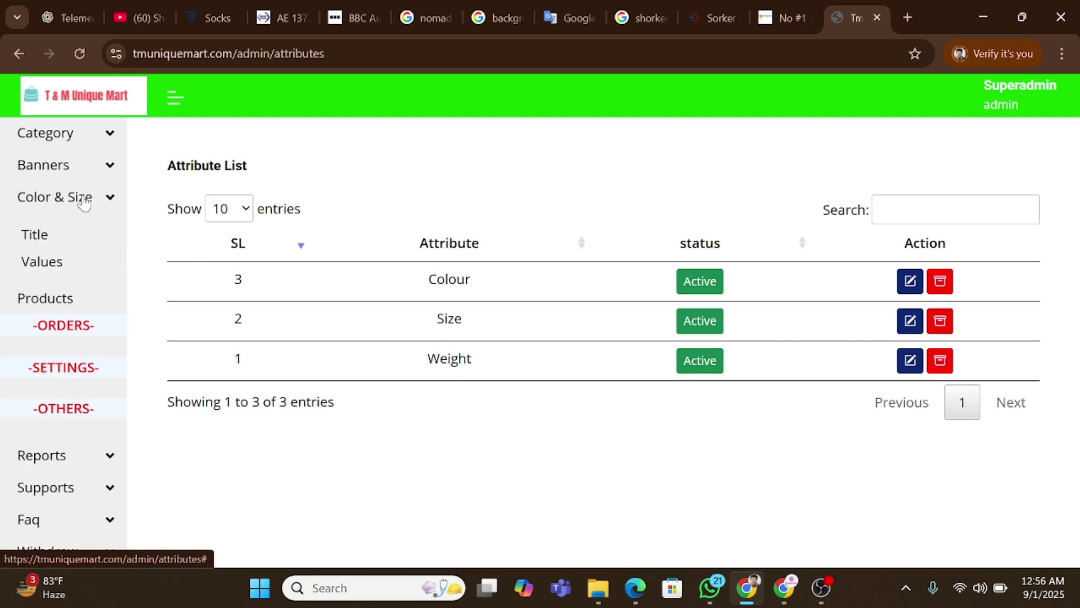
{"action": "left_click", "coordinate": [31, 266]}
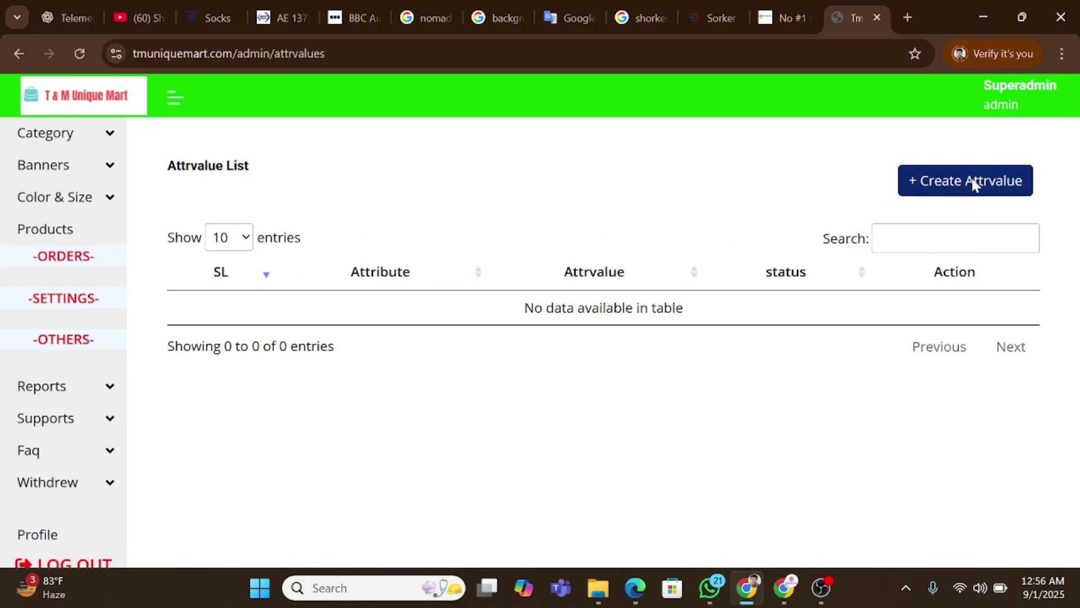
{"action": "left_click", "coordinate": [972, 180]}
{"action": "left_click", "coordinate": [429, 249]}
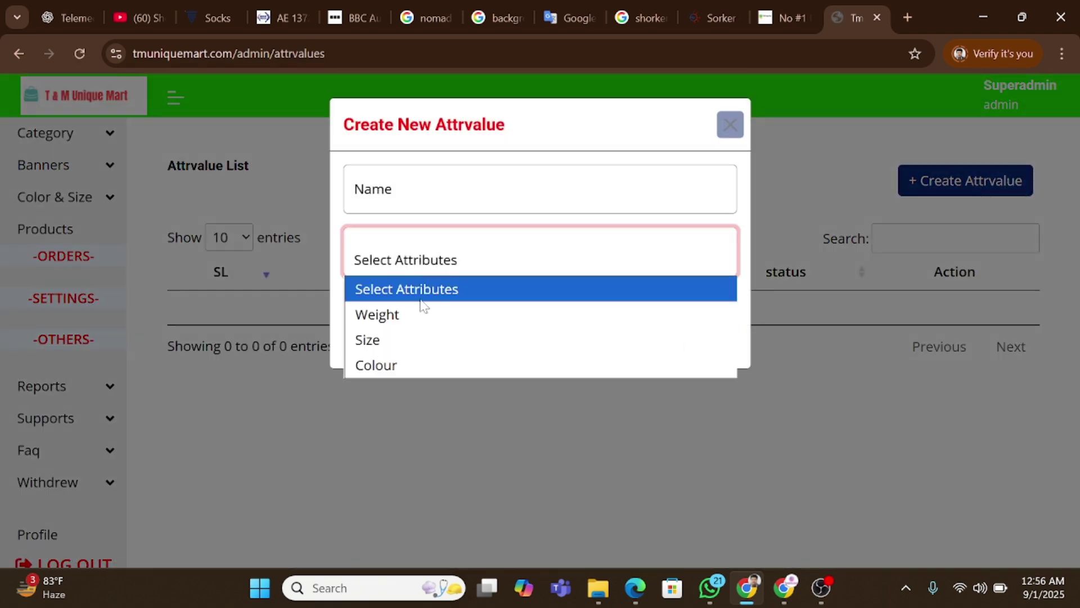
{"action": "left_click", "coordinate": [428, 364]}
{"action": "left_click", "coordinate": [450, 195]}
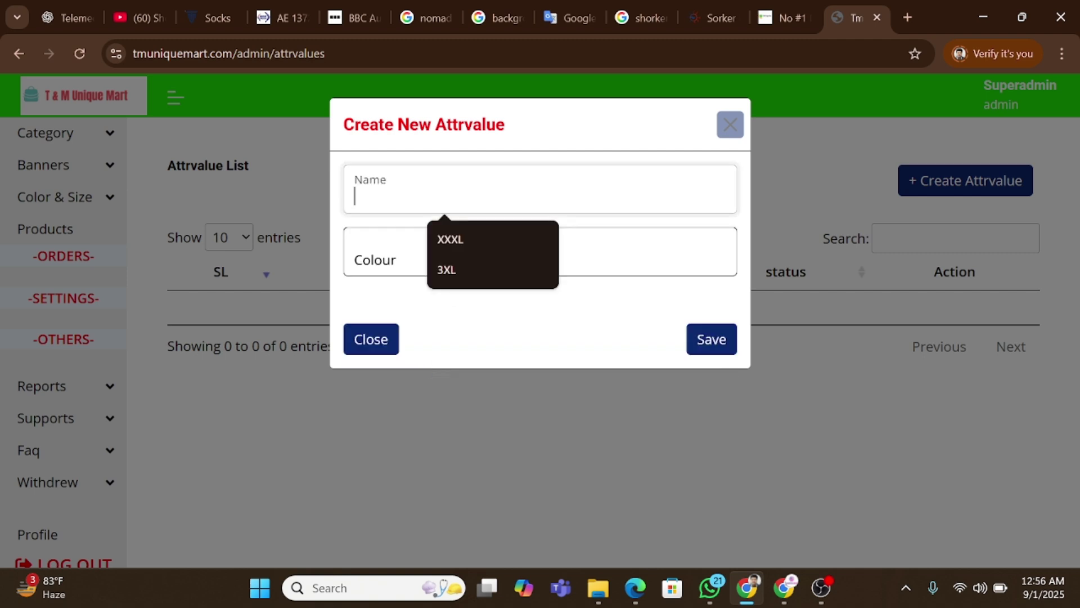
{"action": "type", "text": "Red"}
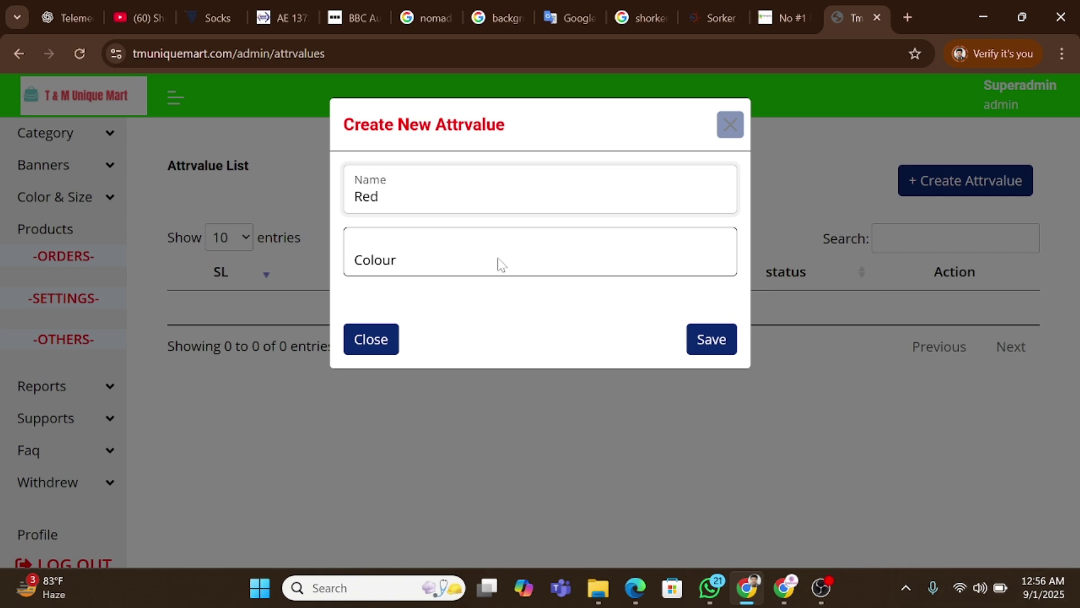
{"action": "left_click", "coordinate": [709, 342]}
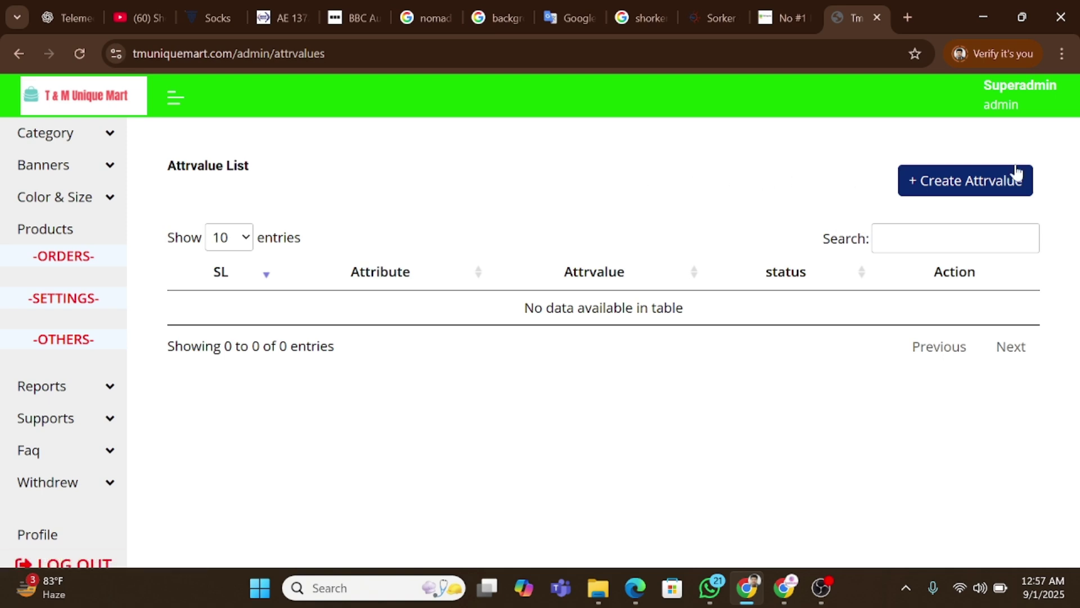
Draft a Weight attribute value named 500gm, then discard it without saving.
{"action": "left_click", "coordinate": [971, 179]}
{"action": "left_click", "coordinate": [403, 265]}
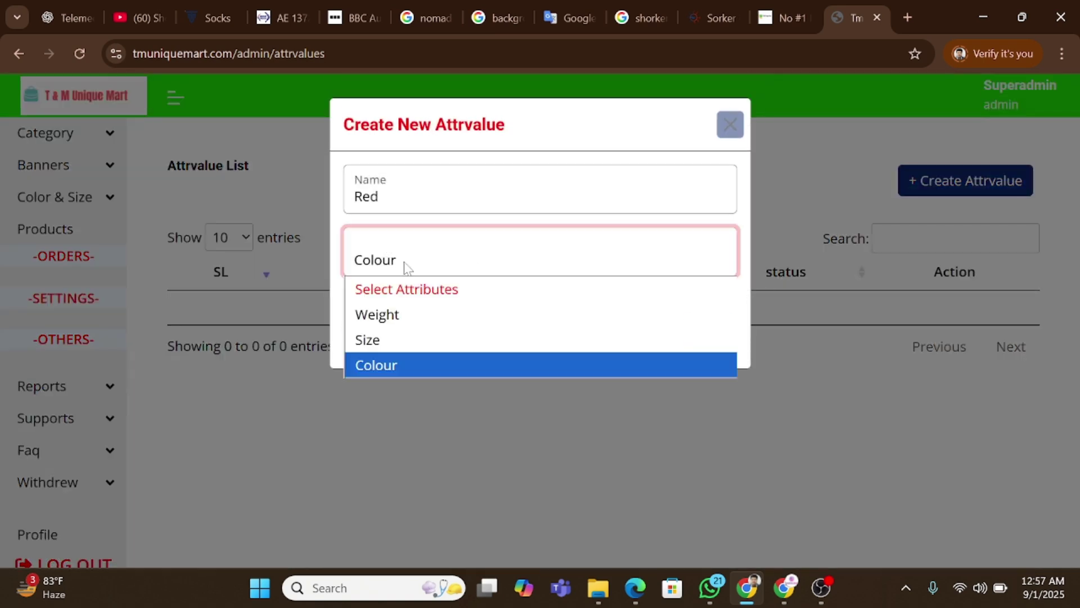
{"action": "left_click", "coordinate": [399, 338]}
{"action": "left_click_drag", "start_coordinate": [383, 197], "coordinate": [318, 217]}
{"action": "type", "text": "Xl"}
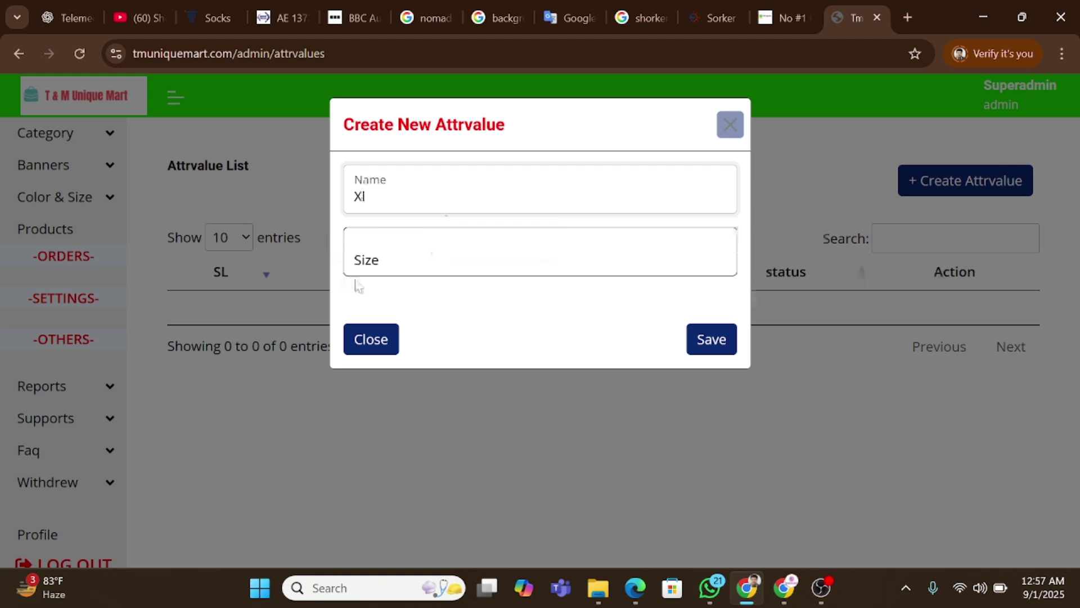
{"action": "left_click", "coordinate": [400, 262]}
{"action": "left_click", "coordinate": [414, 310]}
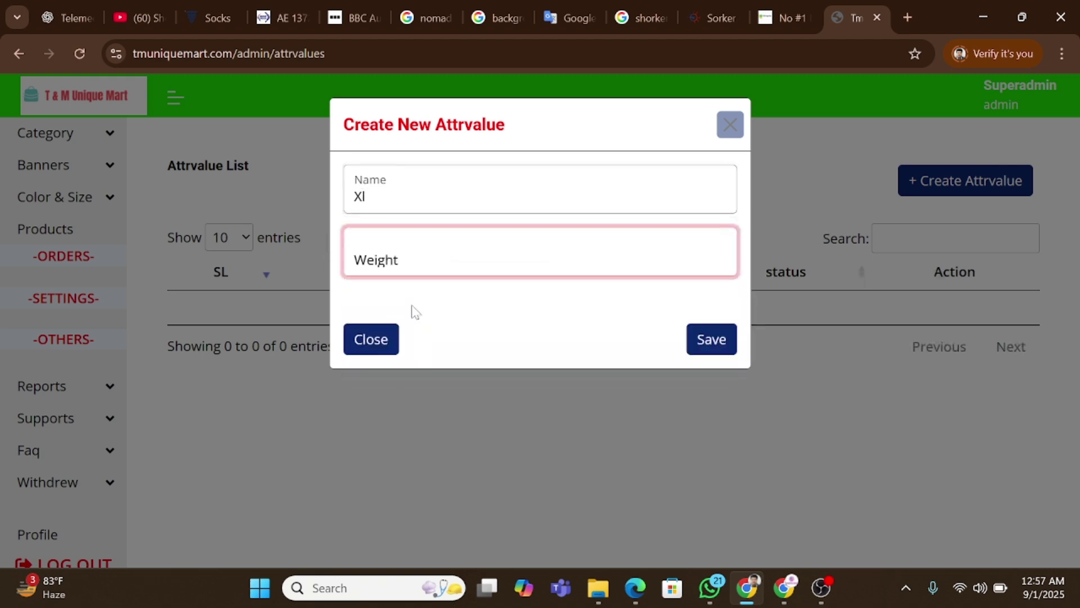
{"action": "left_click_drag", "start_coordinate": [374, 196], "coordinate": [308, 191]}
{"action": "type", "text": "50"}
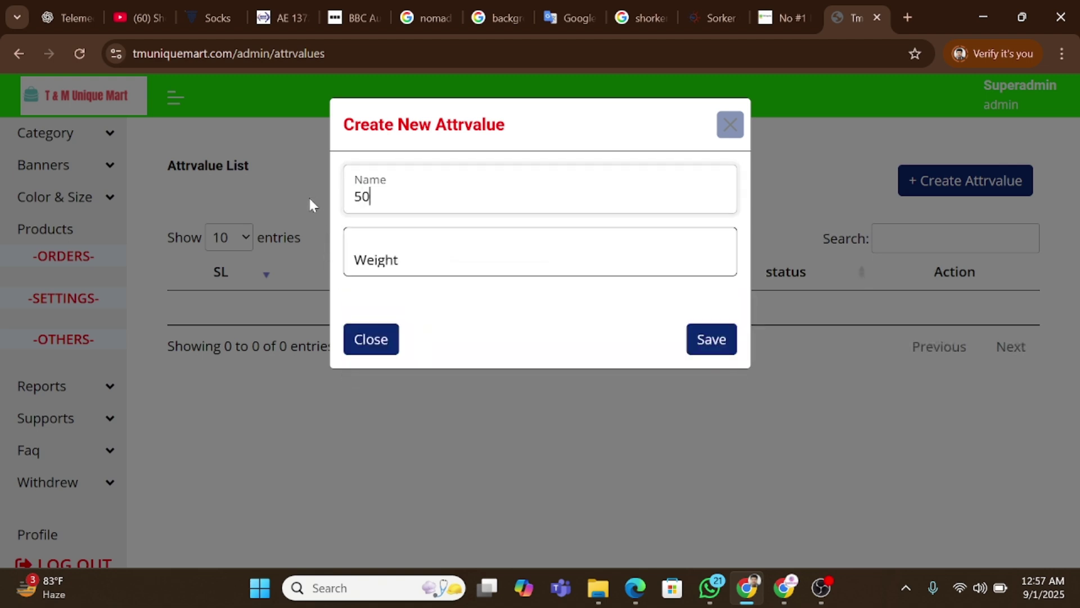
{"action": "type", "text": "0gm"}
{"action": "left_click", "coordinate": [736, 131]}
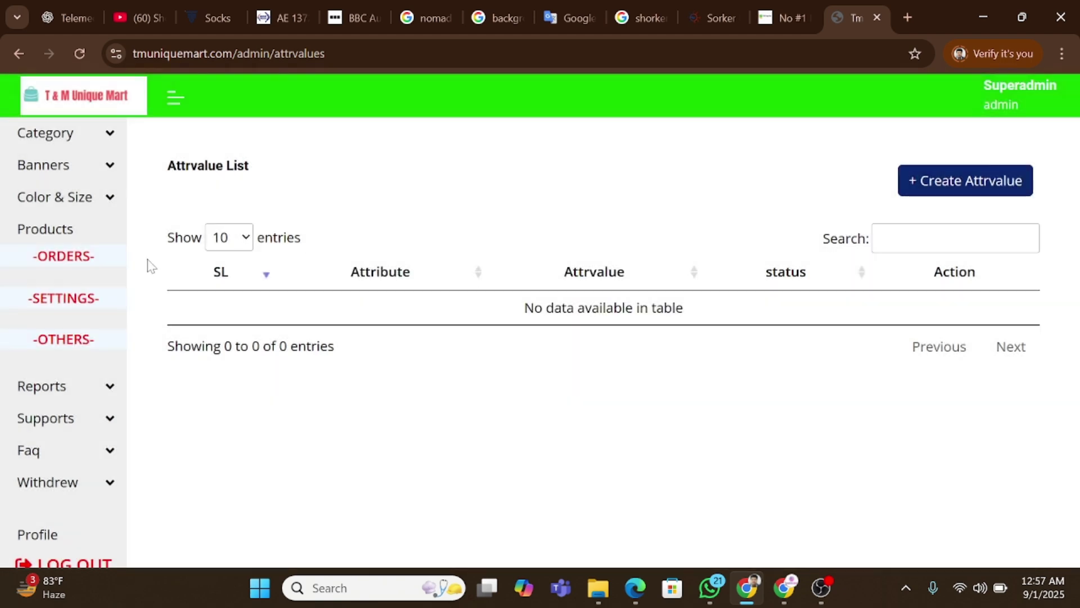
Open the Create New Product form and scroll down to the Youtube Embade code field.
{"action": "left_click", "coordinate": [64, 234]}
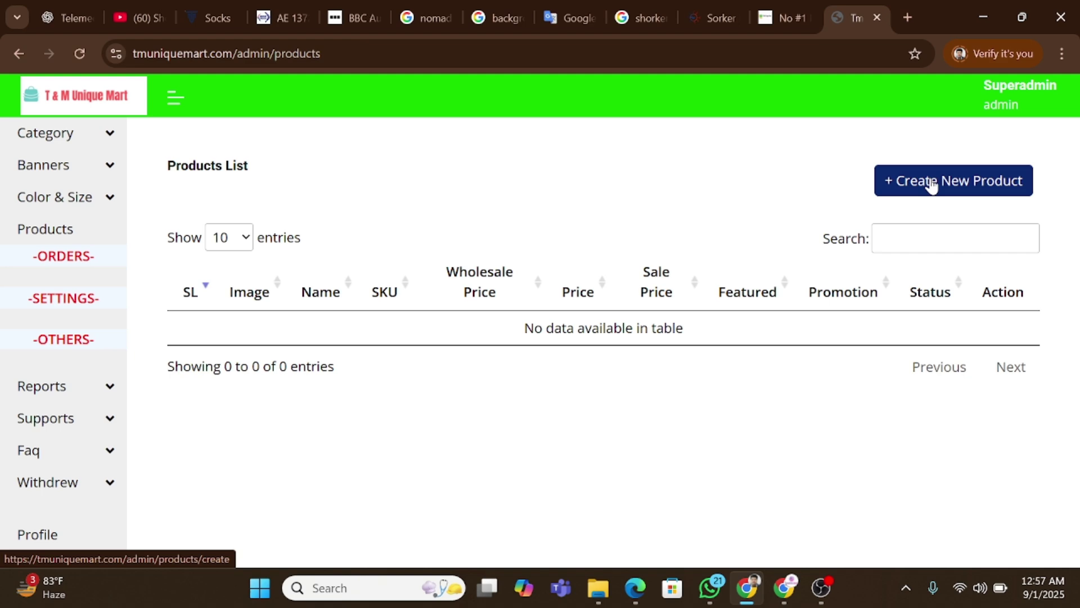
{"action": "left_click", "coordinate": [931, 185]}
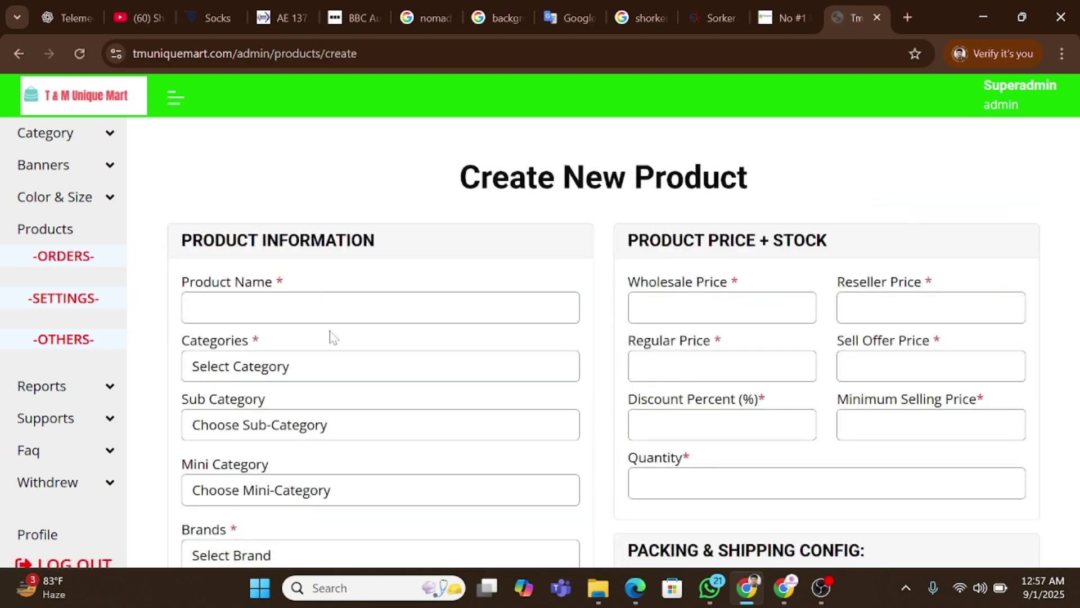
{"action": "scroll", "coordinate": [332, 338], "scroll_direction": "down", "scroll_amount": 1}
{"action": "scroll", "coordinate": [298, 338], "scroll_direction": "down", "scroll_amount": 1}
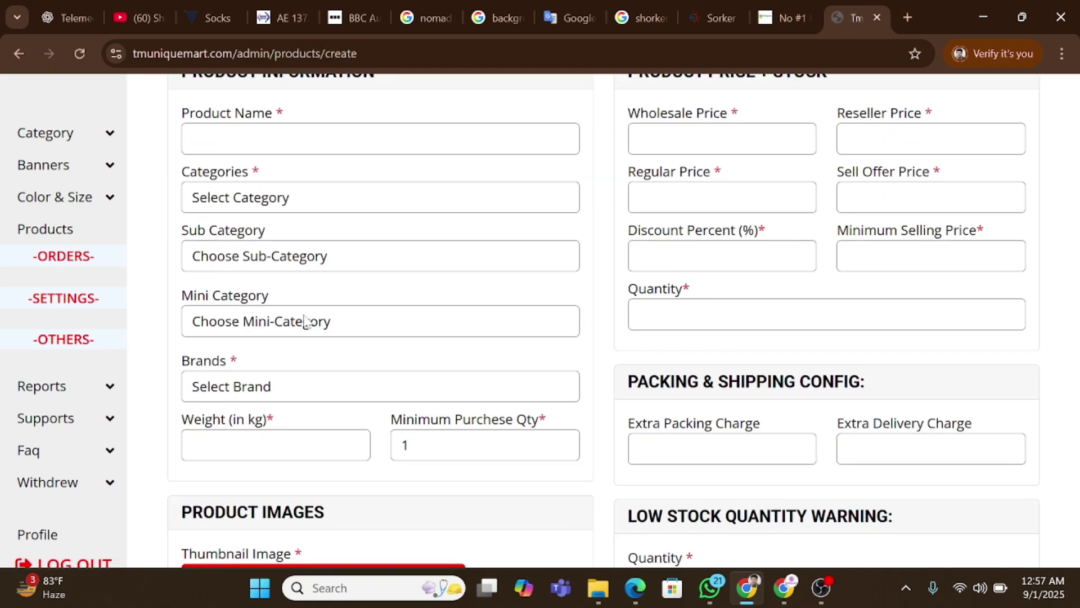
{"action": "scroll", "coordinate": [304, 322], "scroll_direction": "down", "scroll_amount": 1}
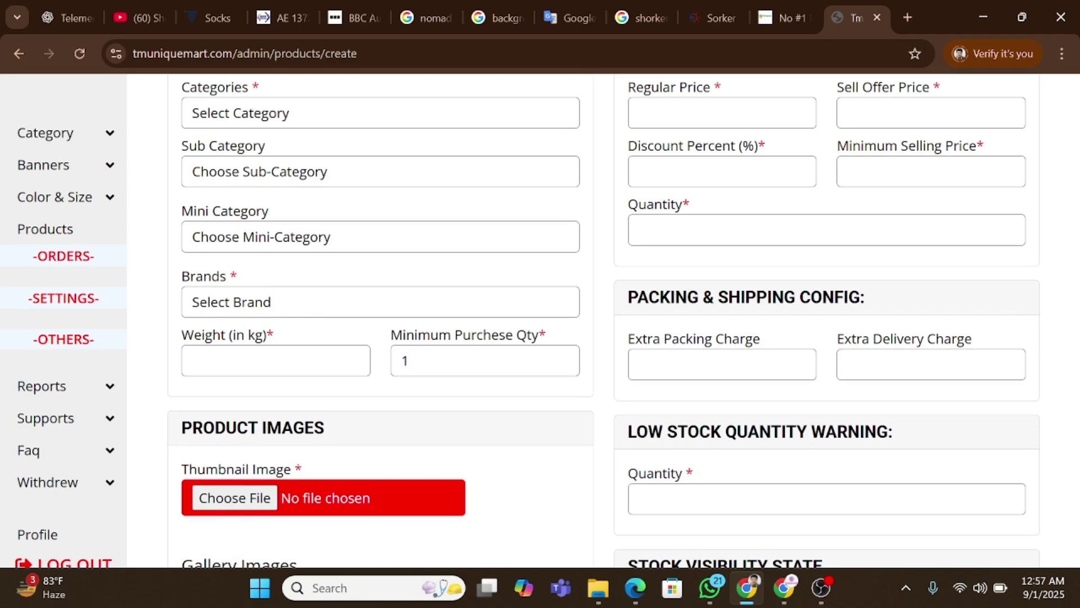
{"action": "scroll", "coordinate": [373, 410], "scroll_direction": "down", "scroll_amount": 2}
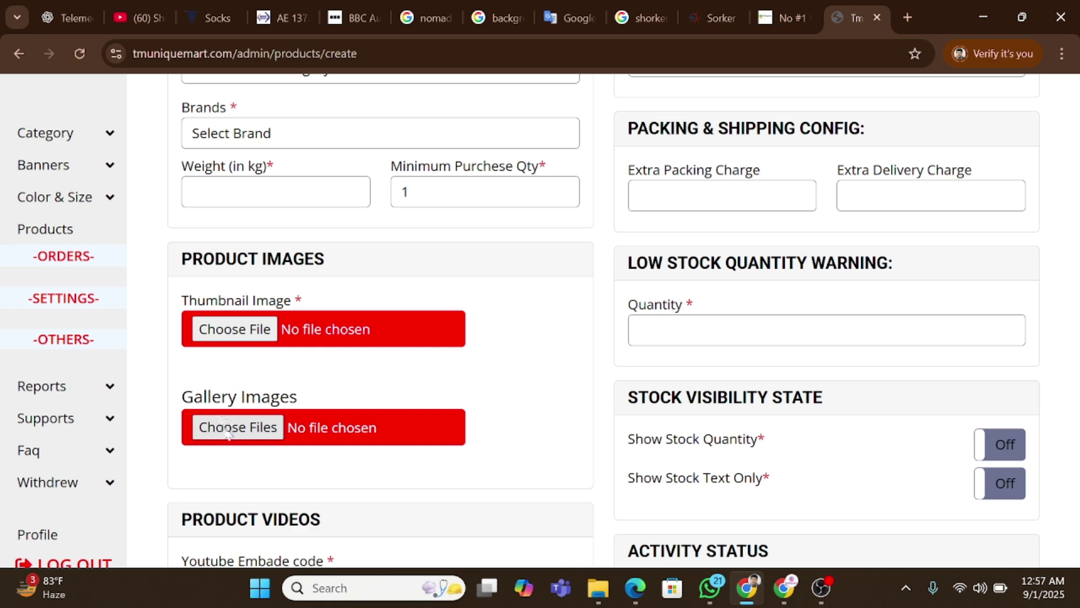
{"action": "scroll", "coordinate": [240, 423], "scroll_direction": "down", "scroll_amount": 2}
{"action": "left_click", "coordinate": [258, 422]}
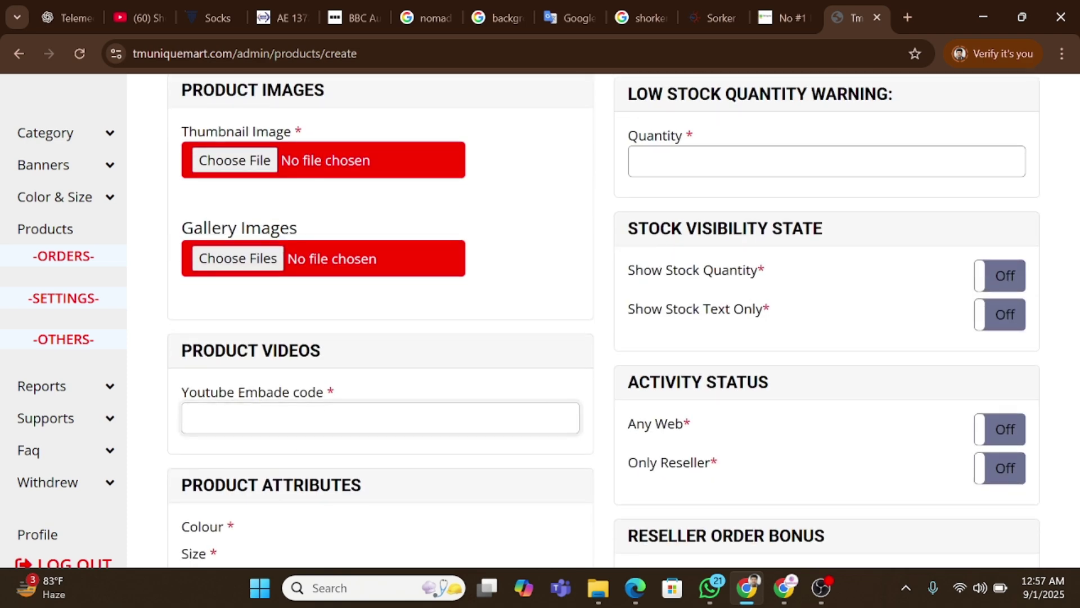
{"action": "triple_click", "coordinate": [335, 392]}
Move through the Meta Title and Meta Description fields, then return to the form top.
{"action": "scroll", "coordinate": [336, 392], "scroll_direction": "down", "scroll_amount": 3}
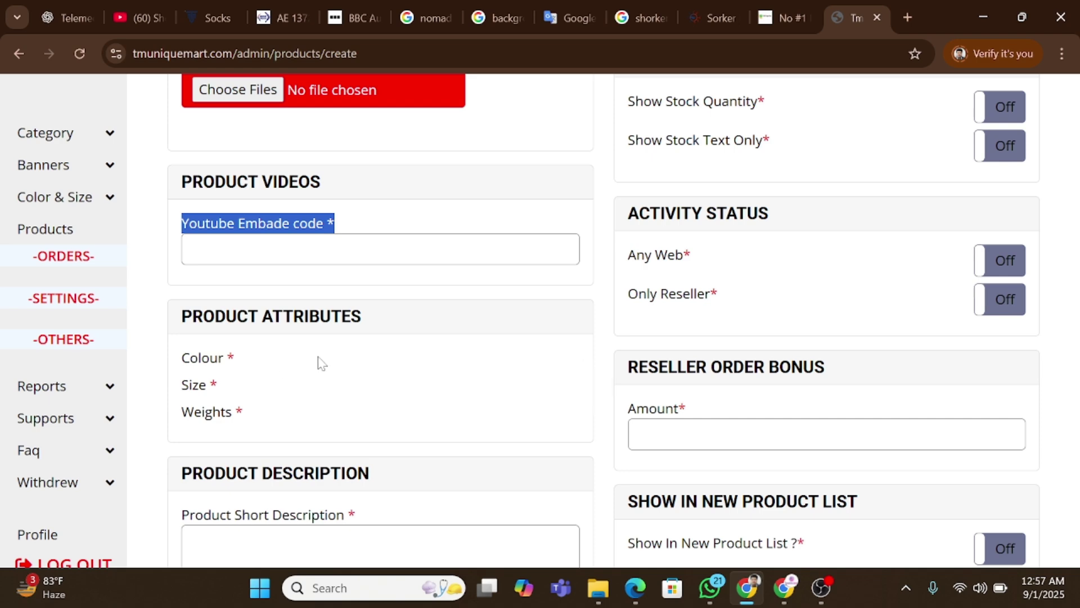
{"action": "scroll", "coordinate": [356, 391], "scroll_direction": "down", "scroll_amount": 3}
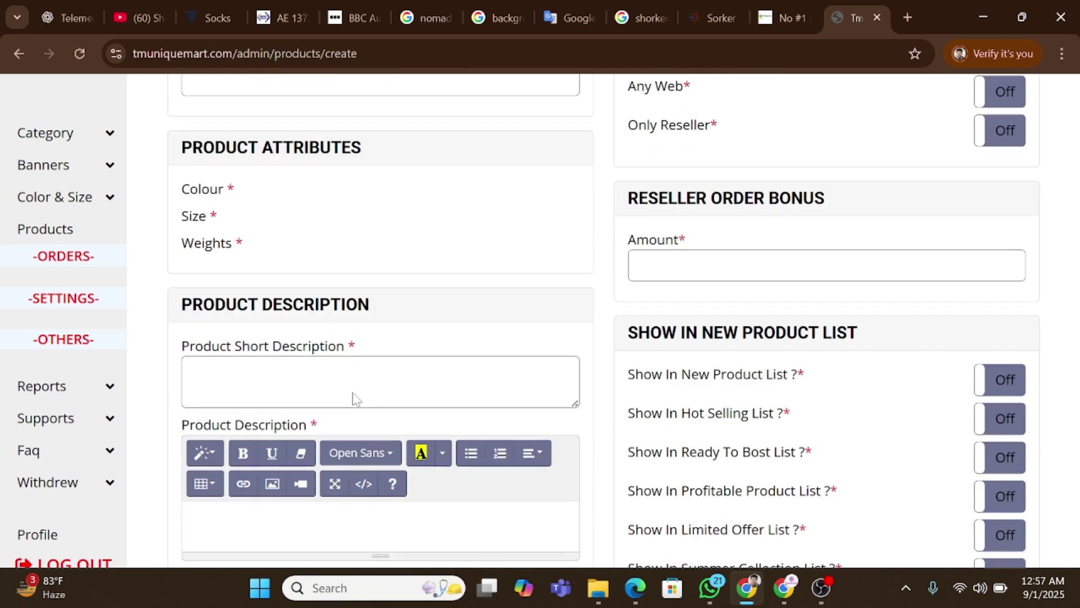
{"action": "scroll", "coordinate": [291, 433], "scroll_direction": "down", "scroll_amount": 2}
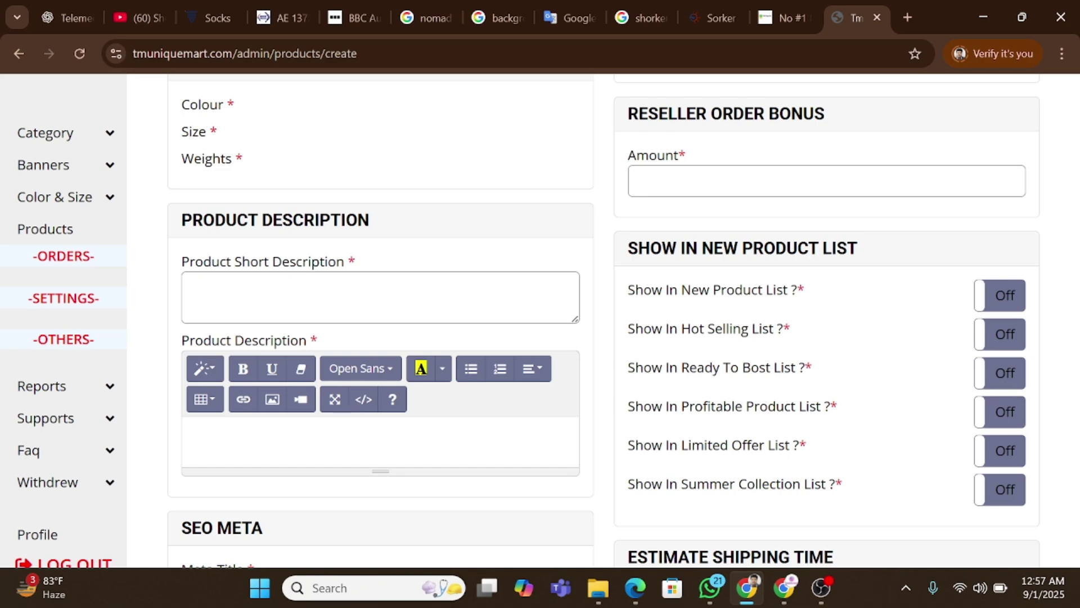
{"action": "scroll", "coordinate": [380, 321], "scroll_direction": "down", "scroll_amount": 6}
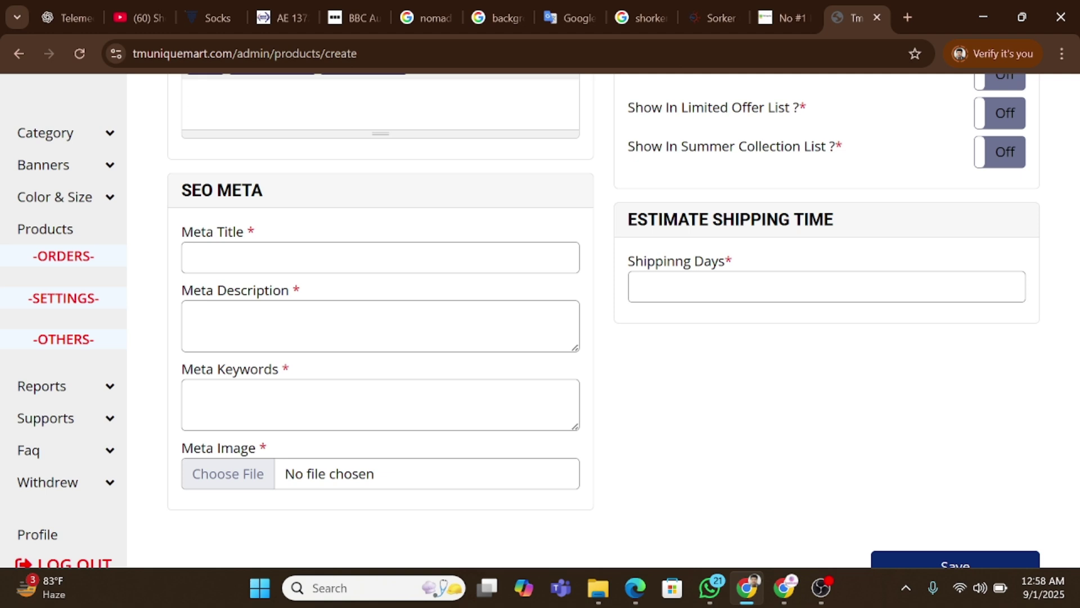
{"action": "key", "text": "Tab"}
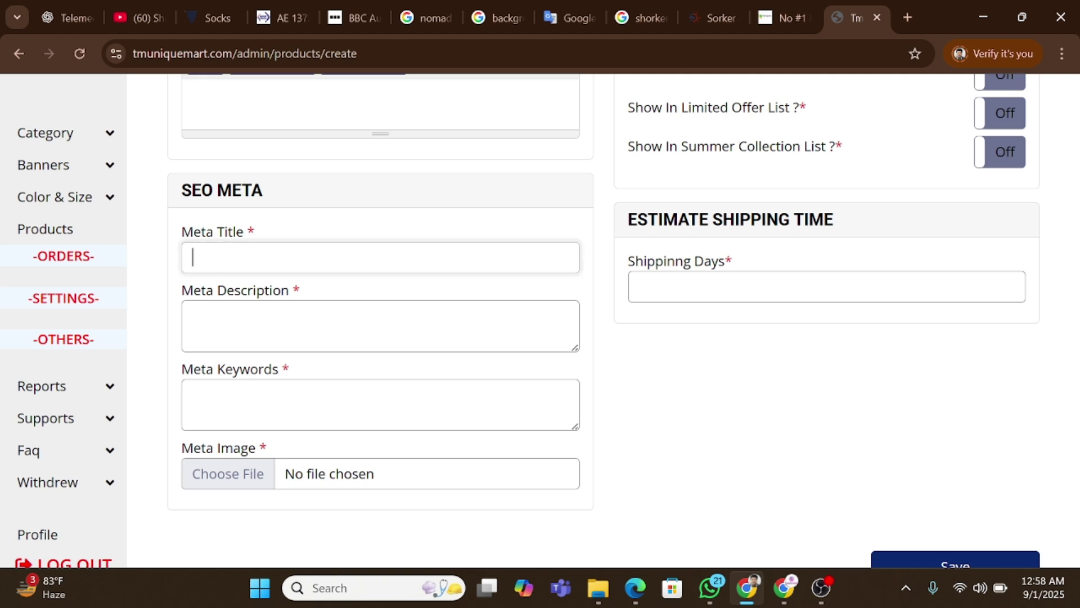
{"action": "key", "text": "Tab"}
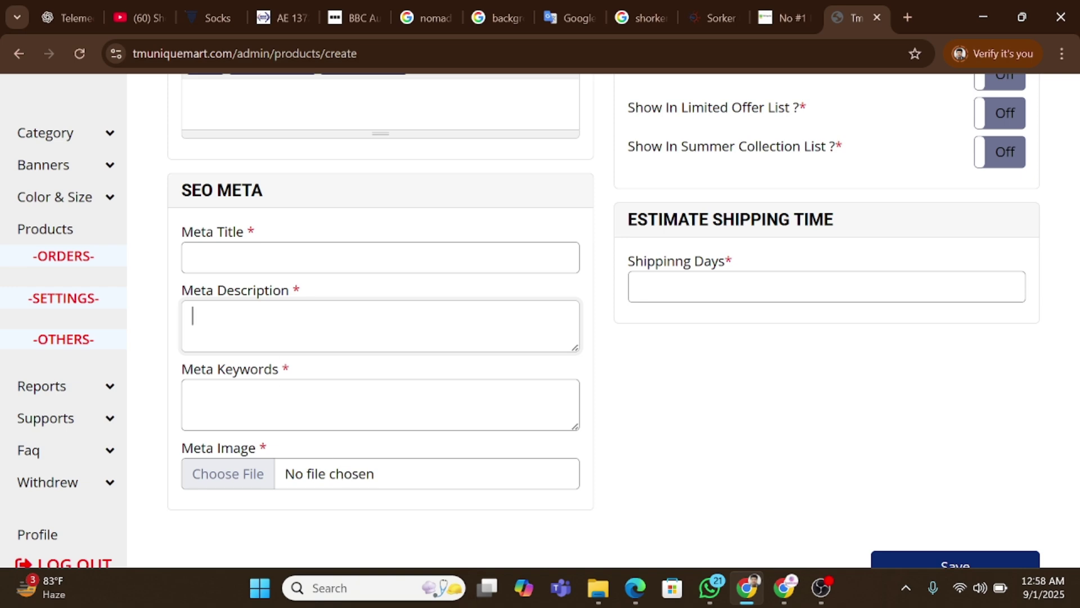
{"action": "scroll", "coordinate": [346, 471], "scroll_direction": "up", "scroll_amount": 2}
{"action": "scroll", "coordinate": [618, 402], "scroll_direction": "up", "scroll_amount": 10}
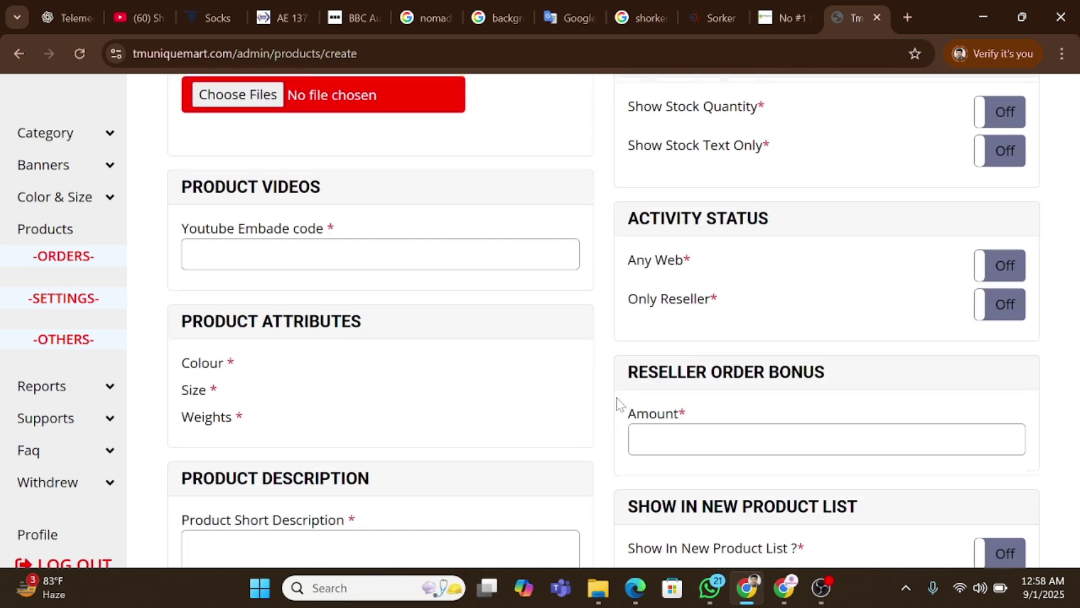
{"action": "scroll", "coordinate": [618, 402], "scroll_direction": "up", "scroll_amount": 10}
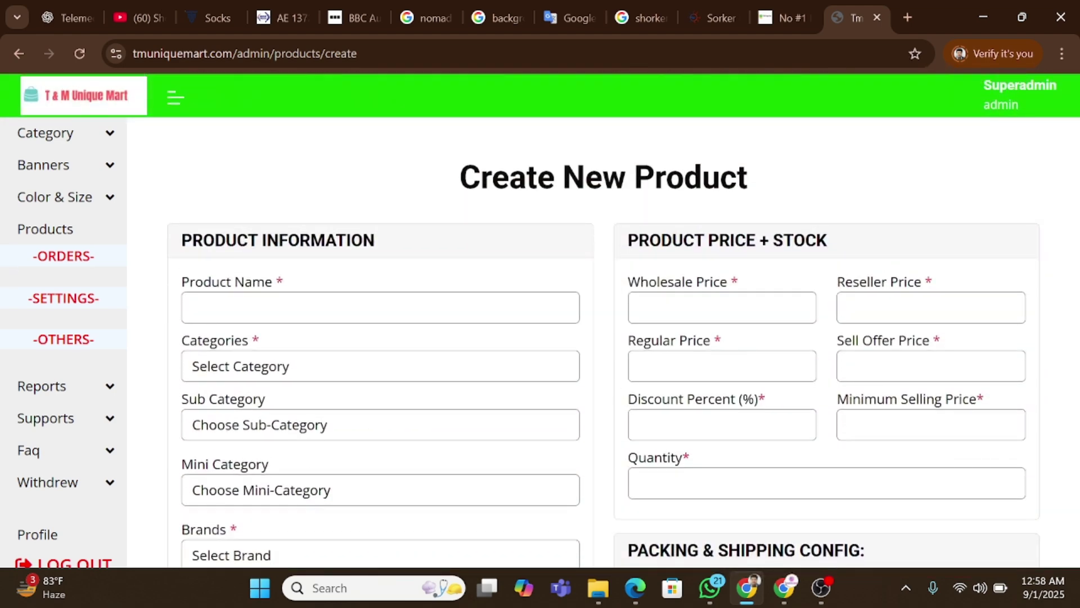
{"action": "left_click_drag", "start_coordinate": [628, 241], "coordinate": [860, 232]}
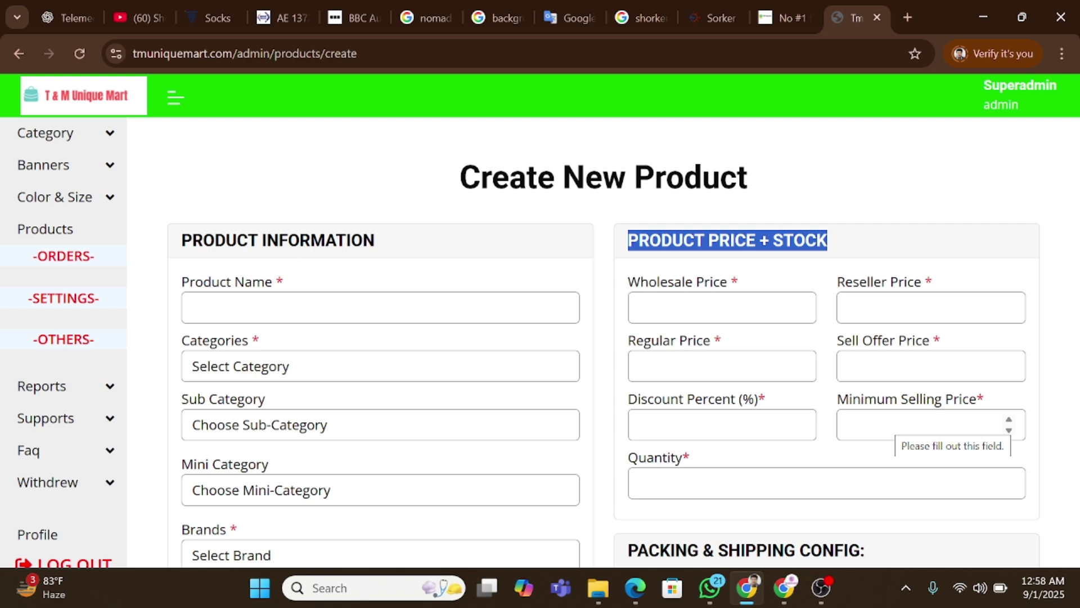
{"action": "scroll", "coordinate": [765, 149], "scroll_direction": "down", "scroll_amount": 1}
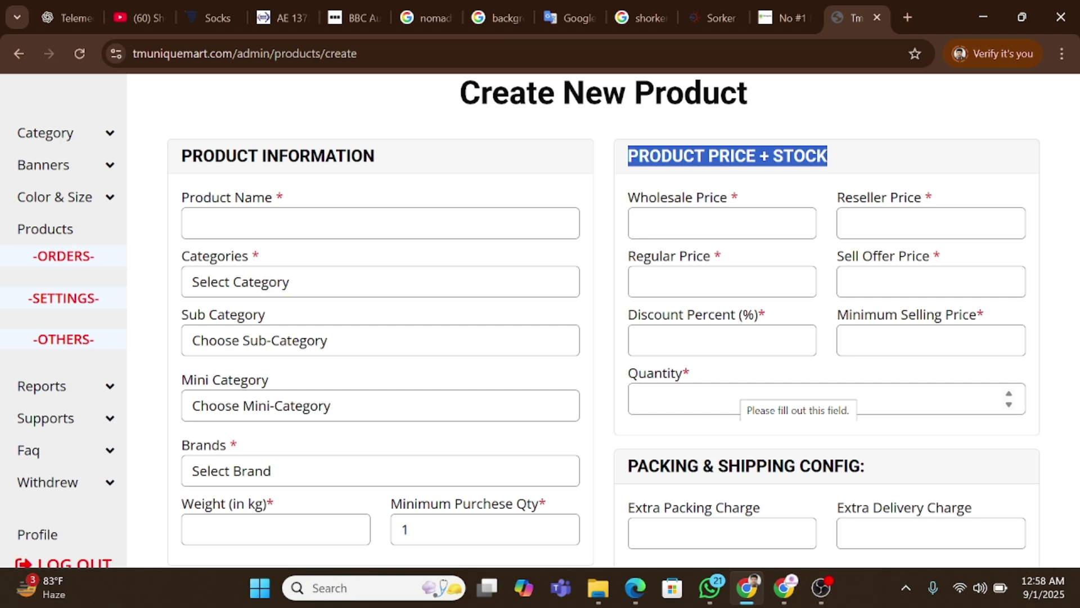
{"action": "scroll", "coordinate": [744, 345], "scroll_direction": "down", "scroll_amount": 2}
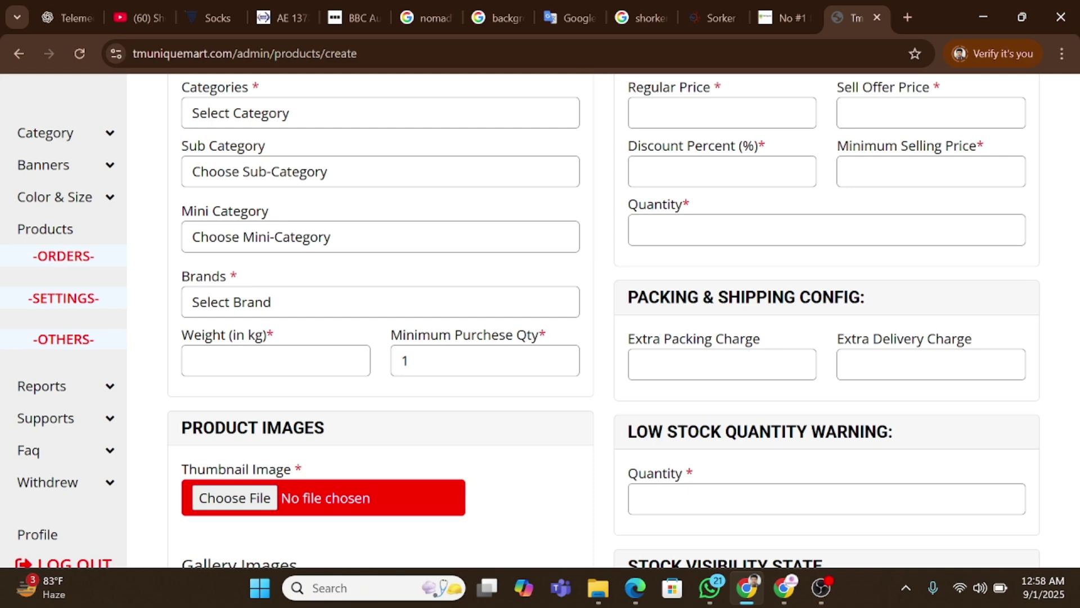
{"action": "scroll", "coordinate": [753, 363], "scroll_direction": "down", "scroll_amount": 2}
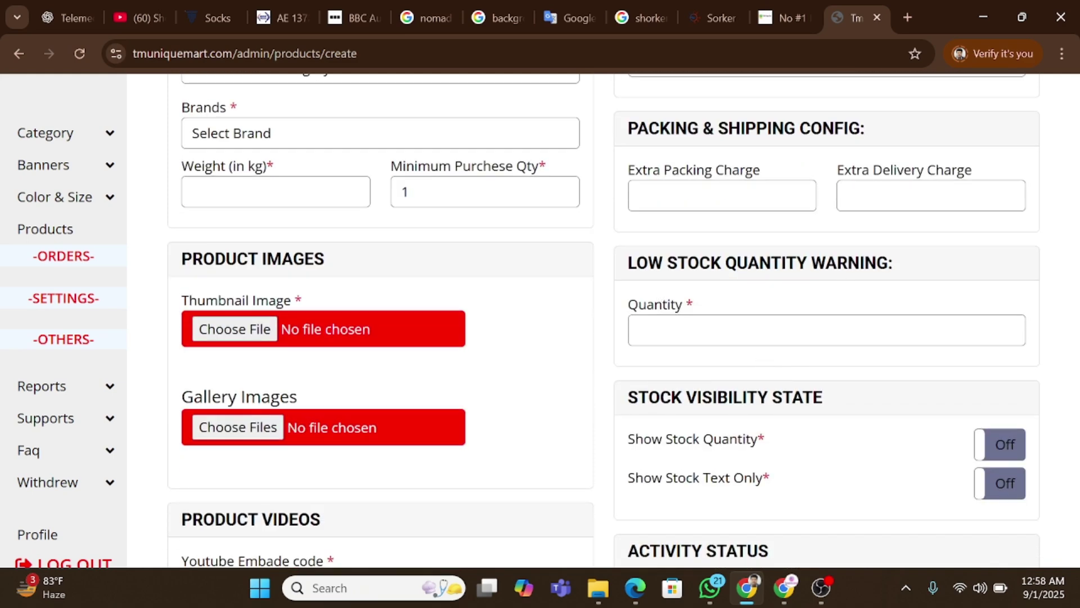
{"action": "left_click", "coordinate": [738, 330]}
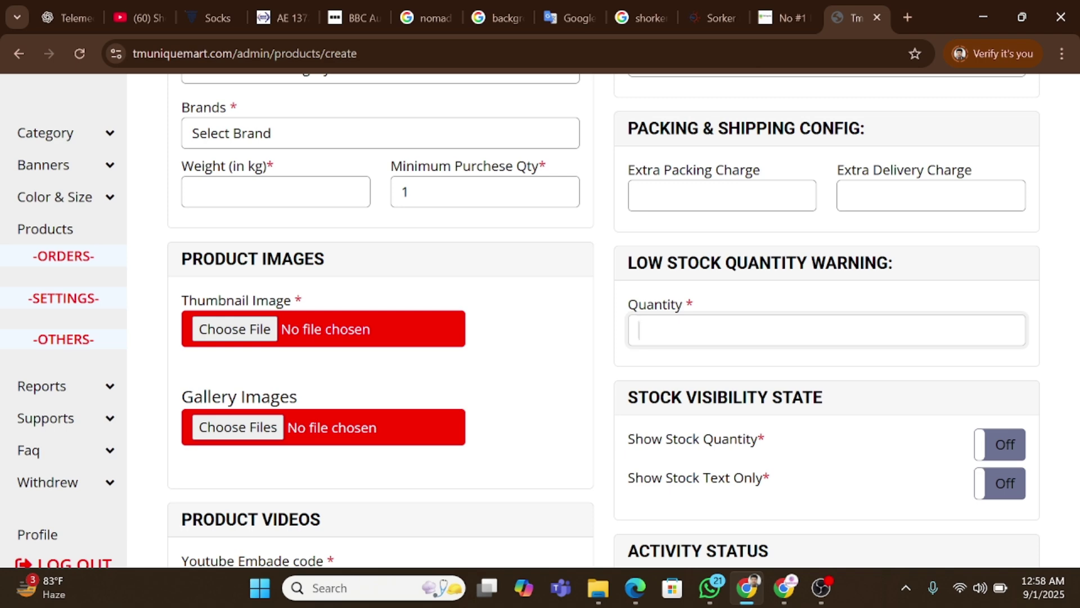
{"action": "scroll", "coordinate": [753, 290], "scroll_direction": "down", "scroll_amount": 3}
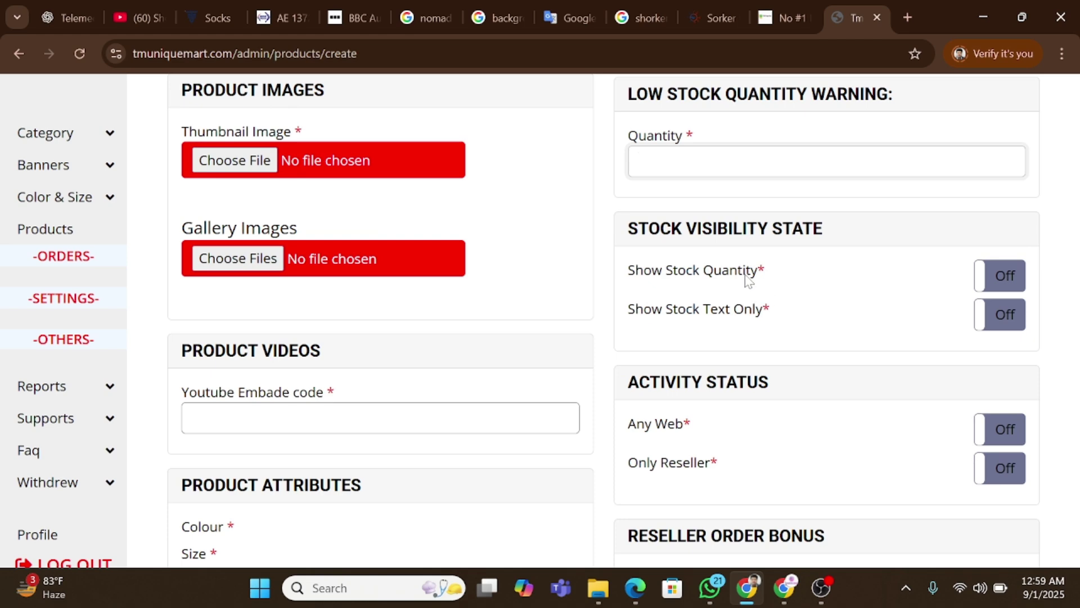
{"action": "left_click", "coordinate": [999, 277]}
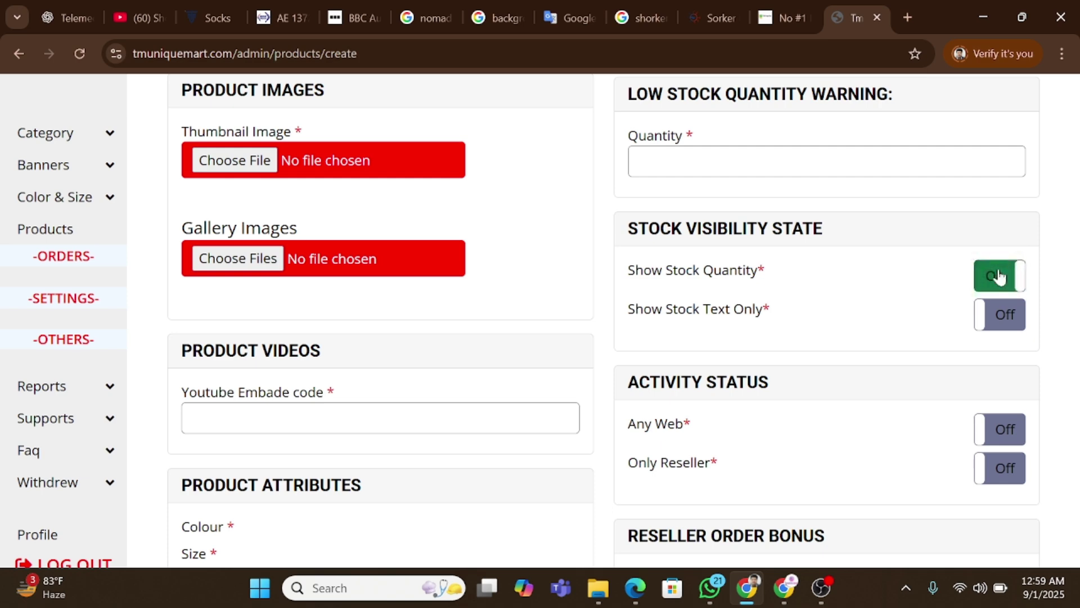
{"action": "left_click", "coordinate": [999, 277]}
{"action": "scroll", "coordinate": [781, 329], "scroll_direction": "down", "scroll_amount": 1}
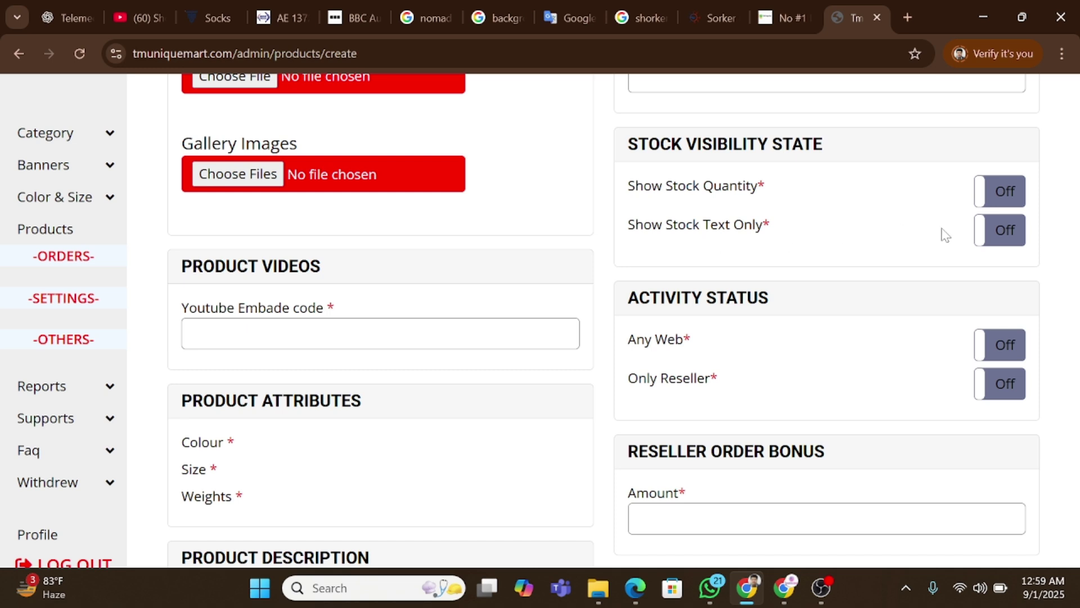
{"action": "left_click", "coordinate": [1006, 246]}
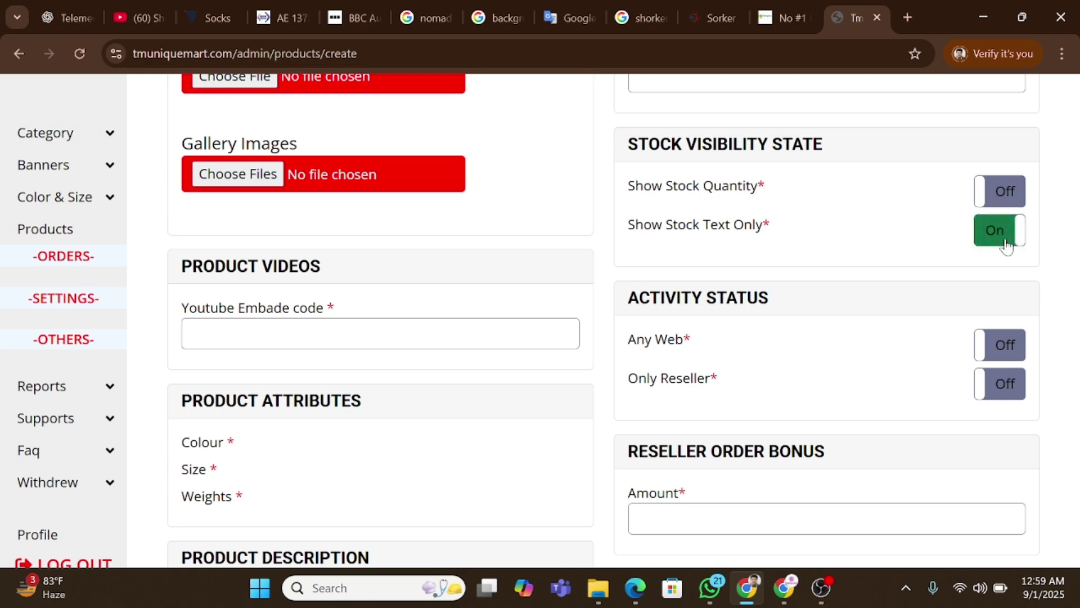
{"action": "left_click", "coordinate": [1006, 246]}
{"action": "scroll", "coordinate": [731, 256], "scroll_direction": "down", "scroll_amount": 1}
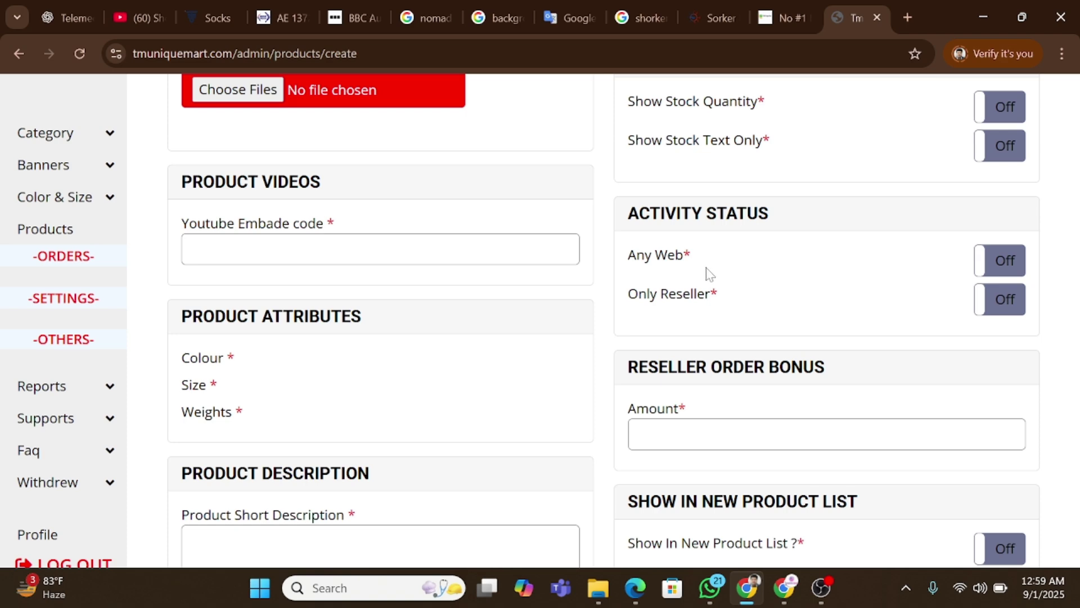
{"action": "scroll", "coordinate": [710, 281], "scroll_direction": "down", "scroll_amount": 1}
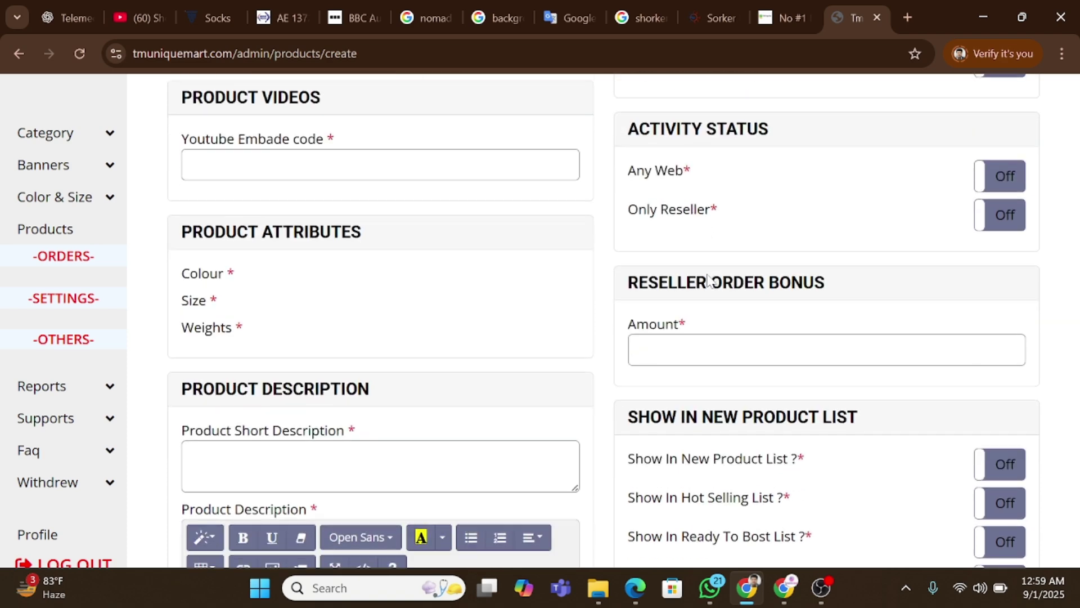
{"action": "left_click_drag", "start_coordinate": [628, 282], "coordinate": [826, 282]}
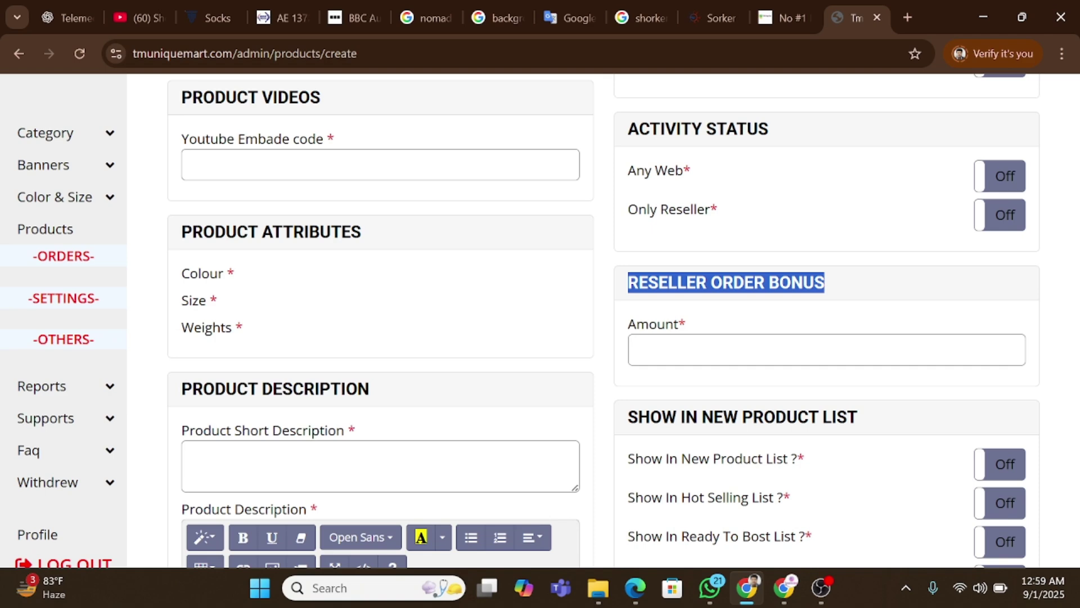
Turn on New Product, Hot Selling, Ready To Bost, Profitable and Limited Offer switches.
{"action": "scroll", "coordinate": [635, 234], "scroll_direction": "down", "scroll_amount": 3}
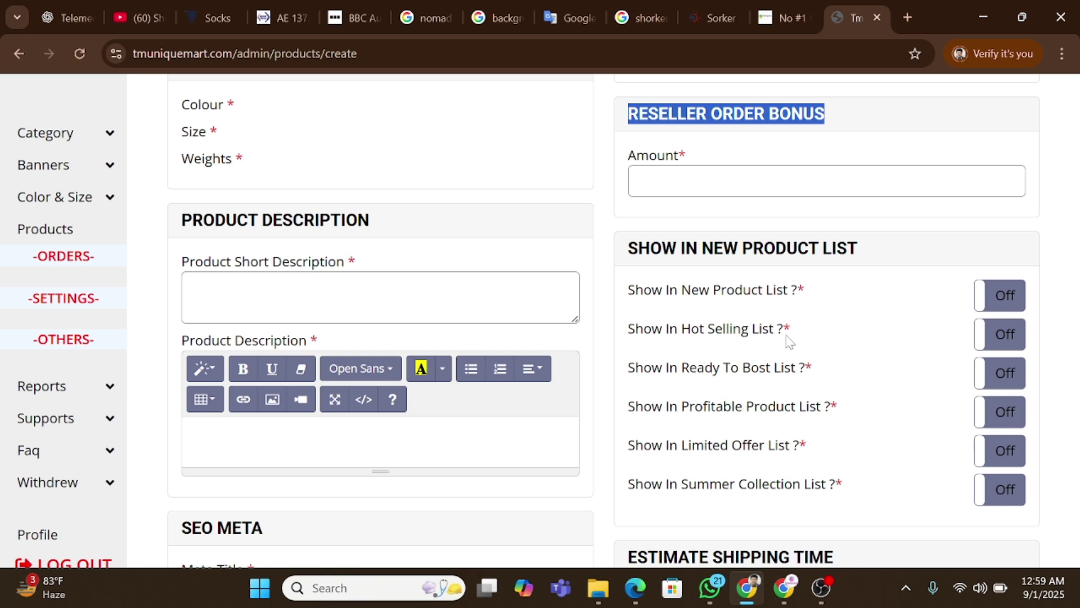
{"action": "left_click", "coordinate": [1015, 297]}
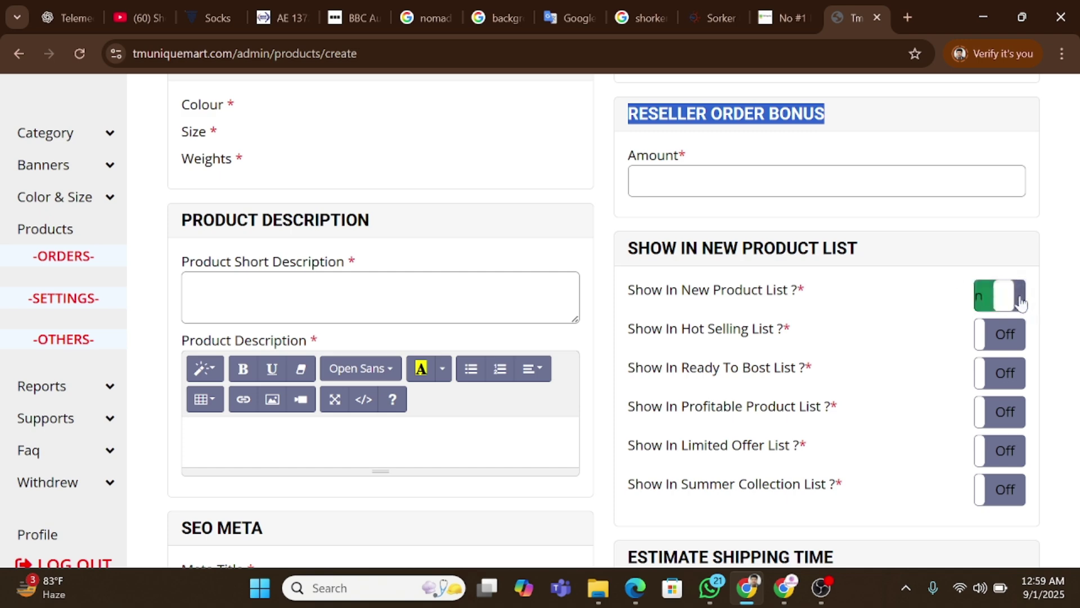
{"action": "left_click", "coordinate": [1007, 343]}
{"action": "left_click", "coordinate": [999, 373]}
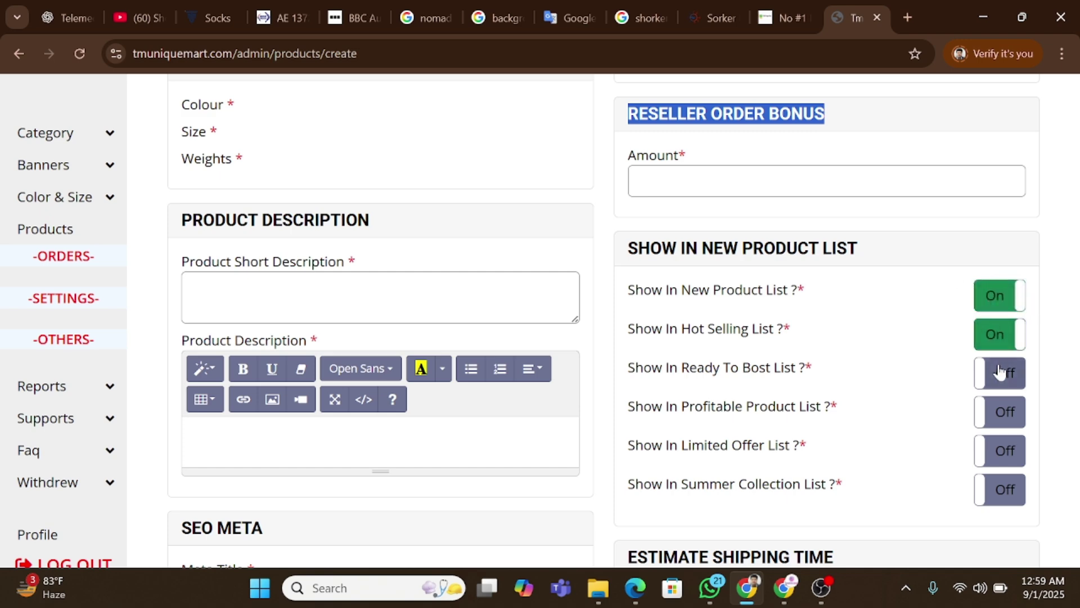
{"action": "left_click", "coordinate": [1004, 415]}
{"action": "left_click", "coordinate": [1004, 449]}
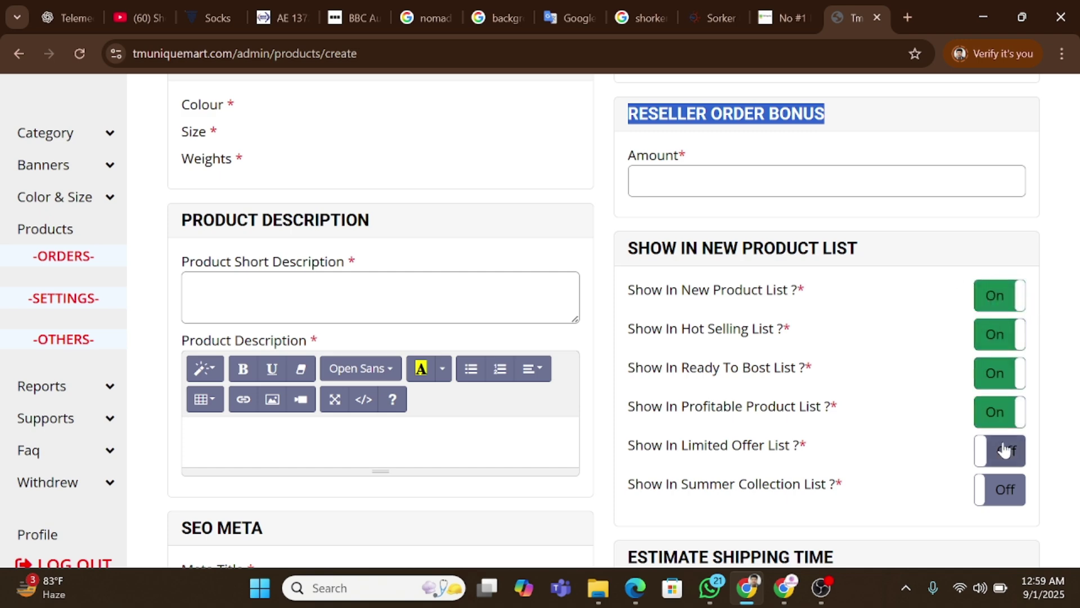
Turn all those product-list switches back Off.
{"action": "left_click", "coordinate": [999, 309]}
{"action": "left_click", "coordinate": [998, 333]}
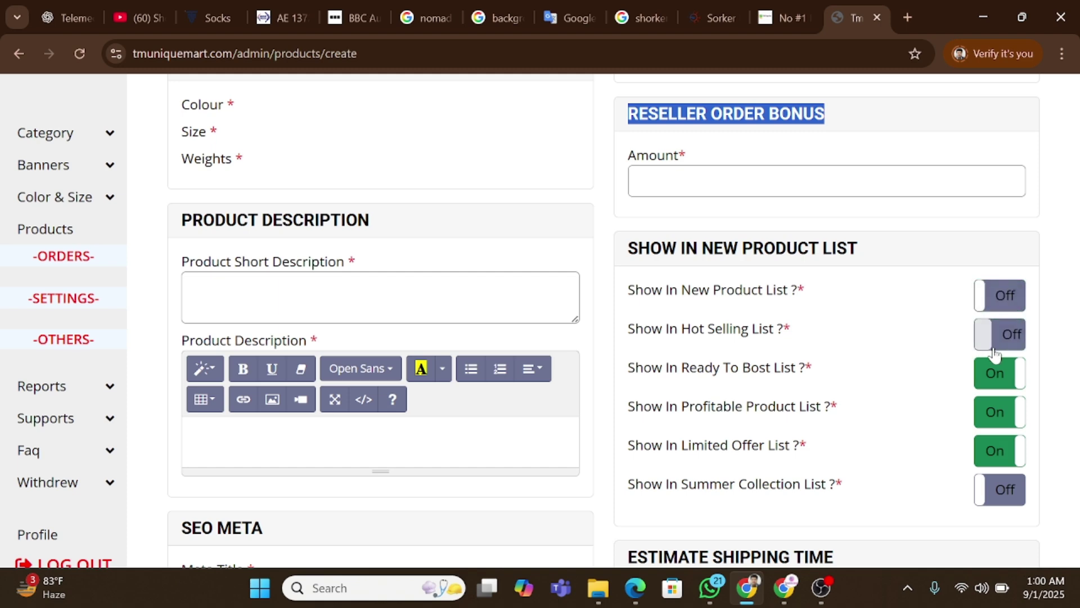
{"action": "left_click", "coordinate": [999, 383]}
{"action": "left_click", "coordinate": [997, 410]}
{"action": "left_click", "coordinate": [997, 447]}
{"action": "scroll", "coordinate": [760, 349], "scroll_direction": "down", "scroll_amount": 3}
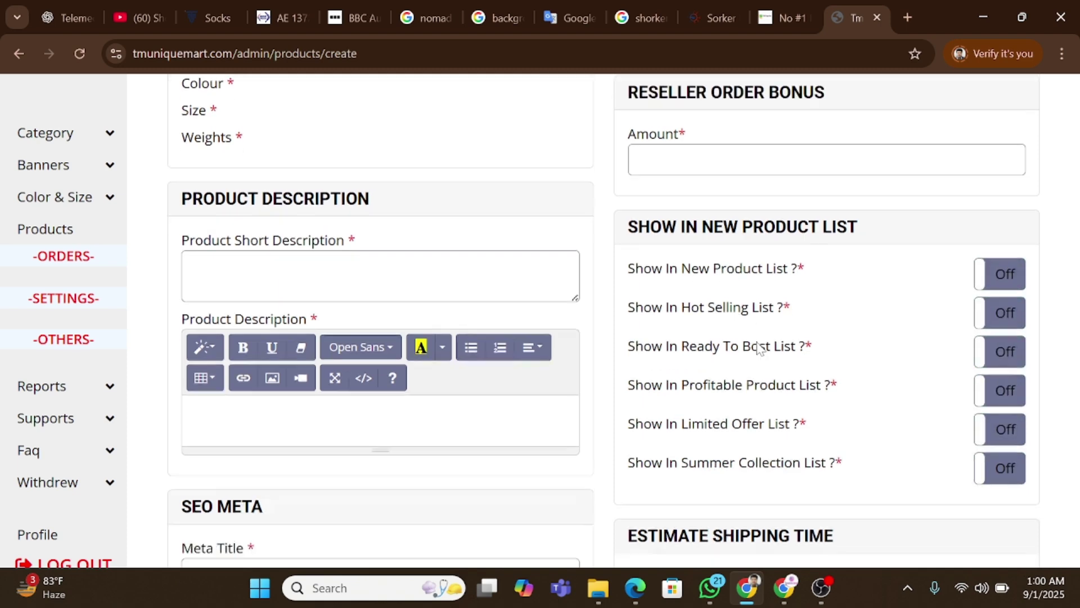
{"action": "scroll", "coordinate": [757, 346], "scroll_direction": "down", "scroll_amount": 4}
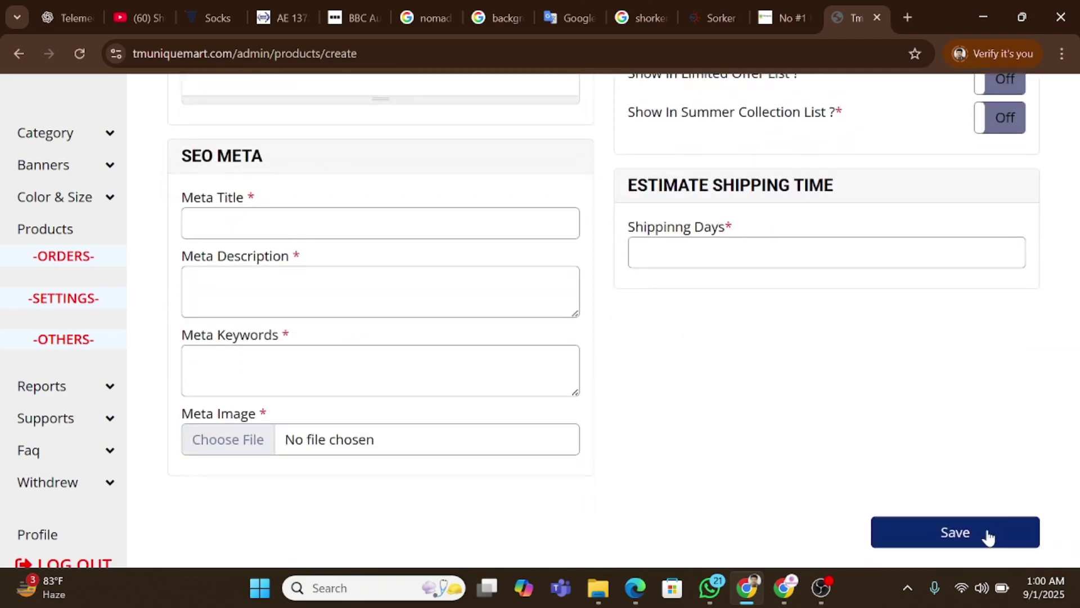
{"action": "scroll", "coordinate": [507, 365], "scroll_direction": "up", "scroll_amount": 5}
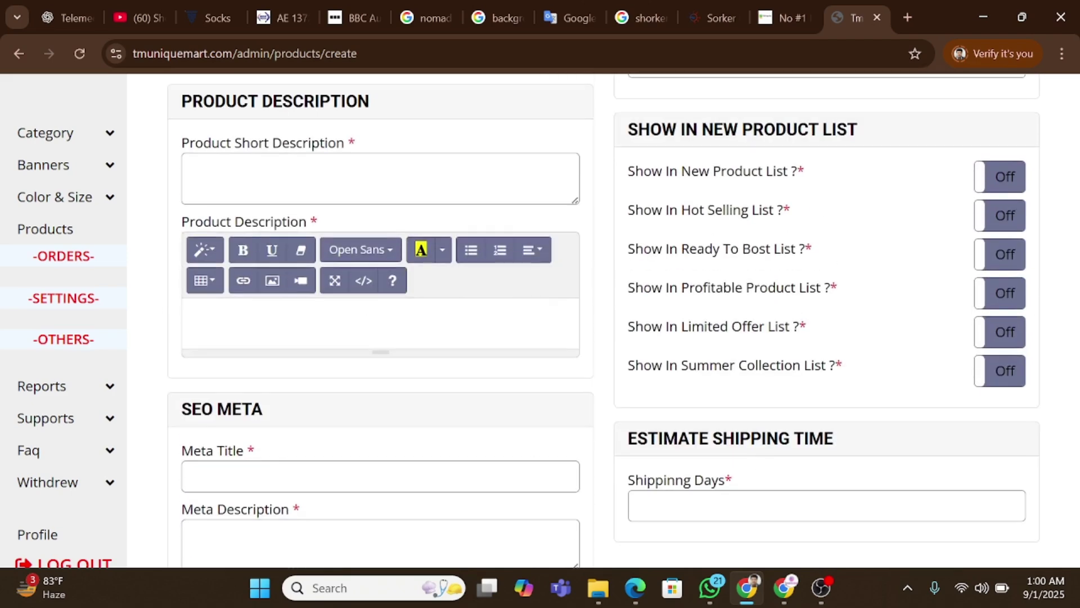
Open the Pending (1) orders page listing order SS001 and zoom the browser out.
{"action": "left_click", "coordinate": [56, 227]}
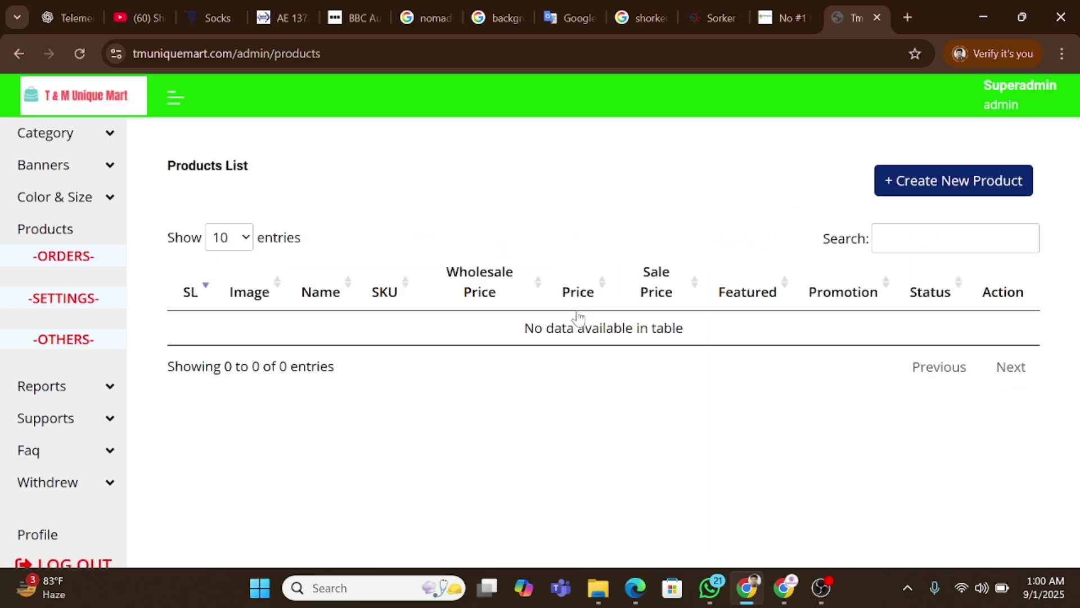
{"action": "left_click", "coordinate": [79, 260]}
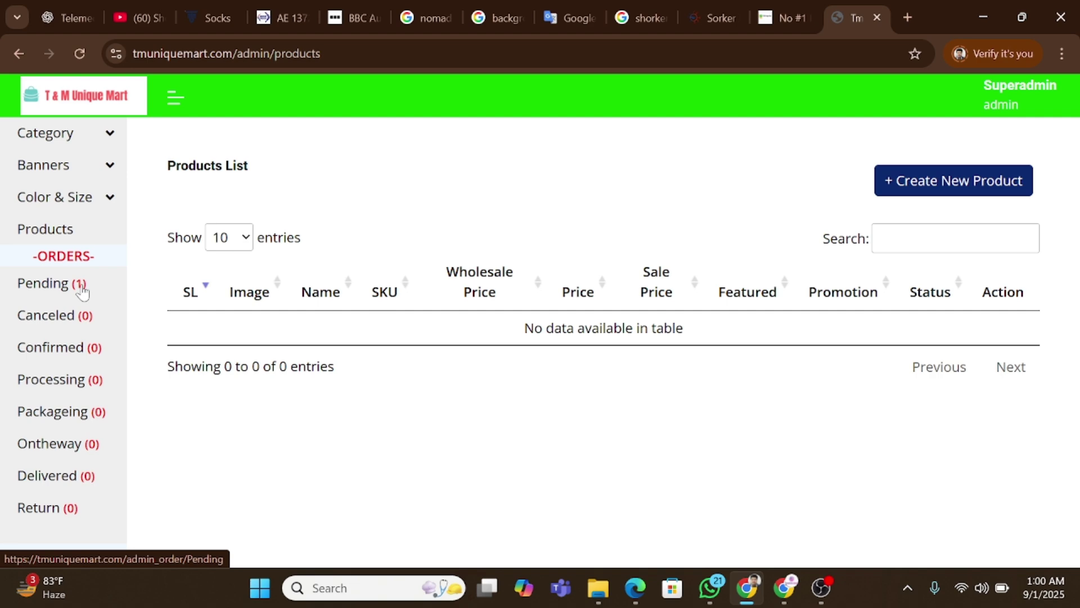
{"action": "left_click", "coordinate": [59, 284]}
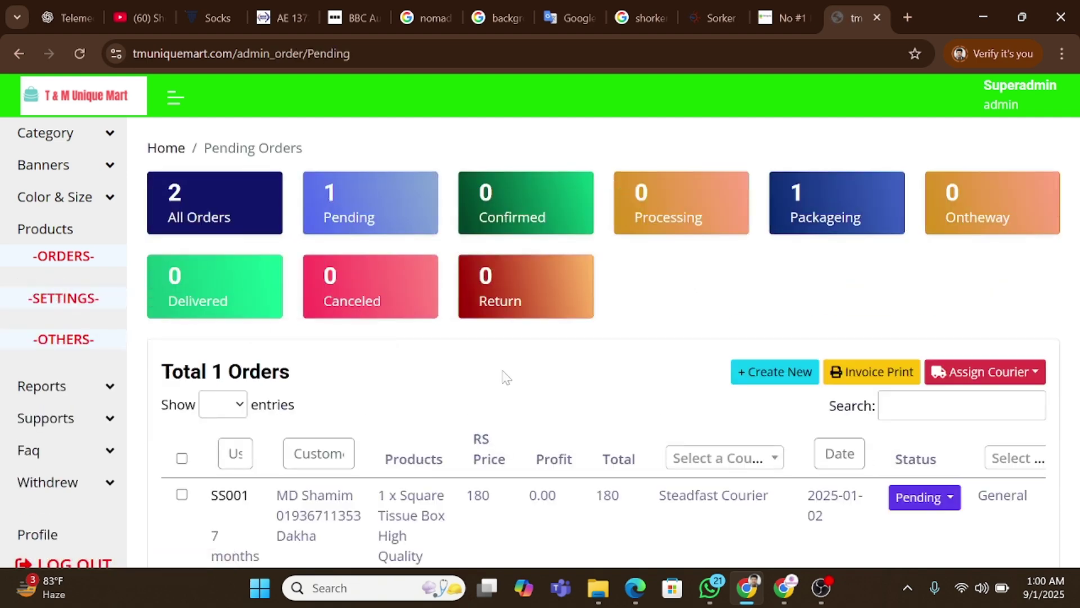
{"action": "scroll", "coordinate": [703, 399], "scroll_direction": "down", "scroll_amount": 1}
{"action": "key", "text": "ctrl+minus"}
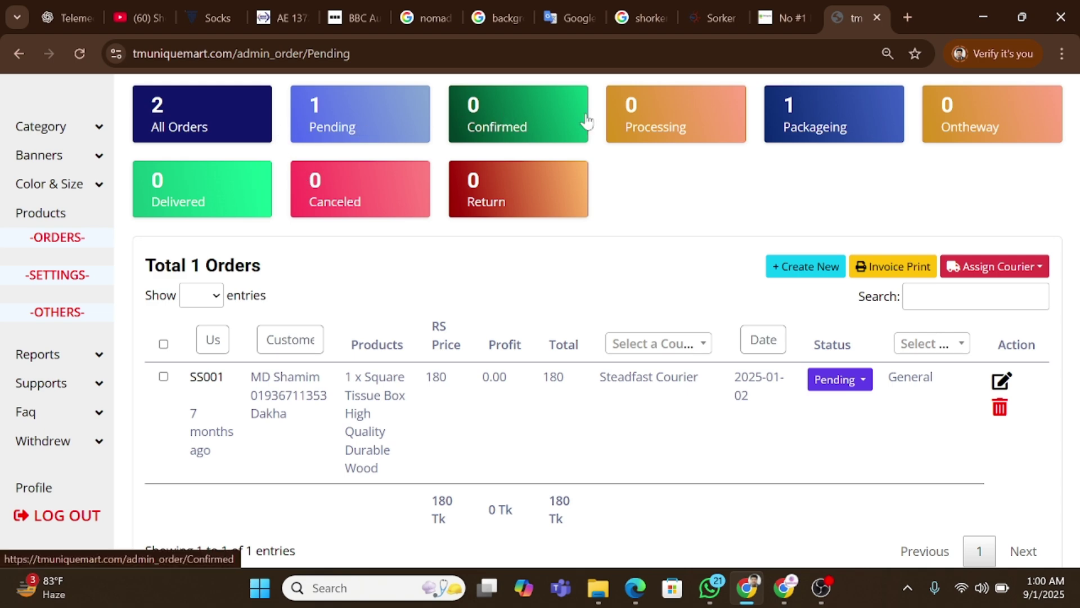
View the Packageing orders and the status options for order SS002.
{"action": "left_click", "coordinate": [809, 135]}
{"action": "scroll", "coordinate": [912, 341], "scroll_direction": "down", "scroll_amount": 2}
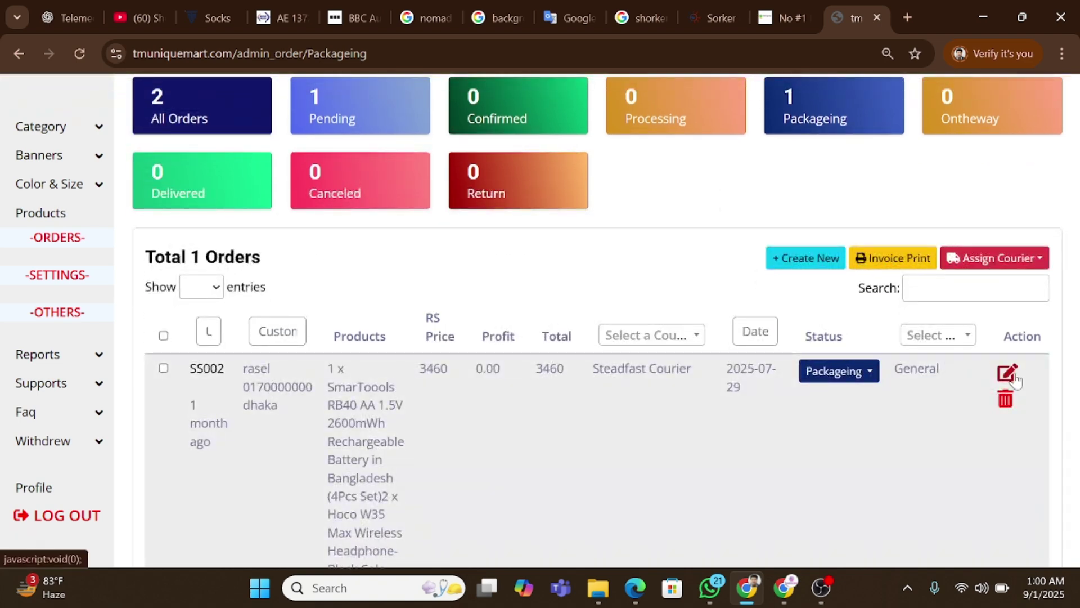
{"action": "left_click", "coordinate": [847, 372]}
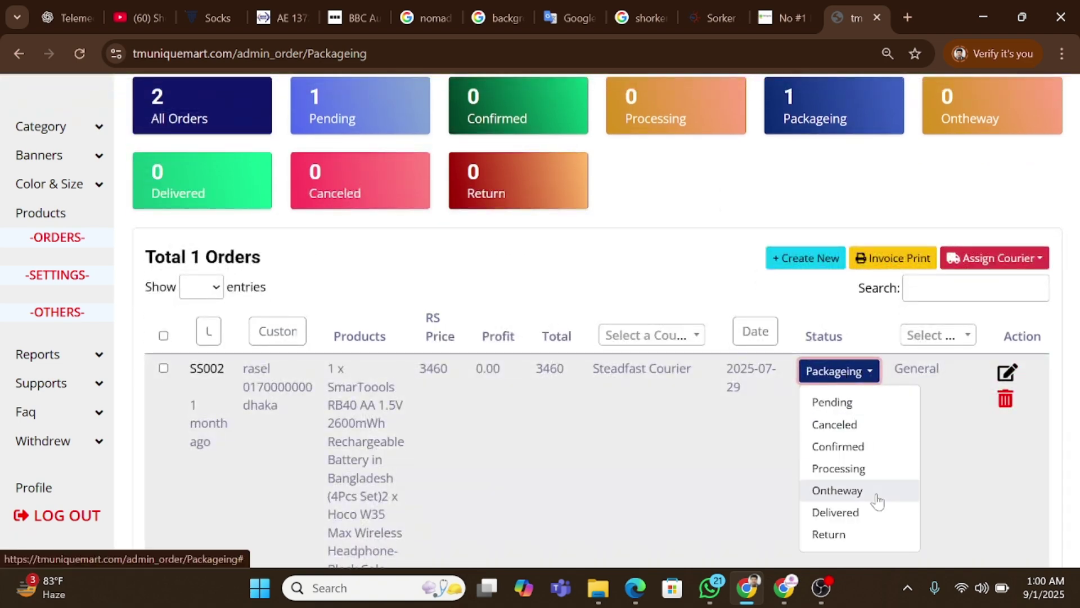
Try bulk Invoice Print on all orders, decline marking them printed, then open new order SS003.
{"action": "left_click", "coordinate": [163, 336]}
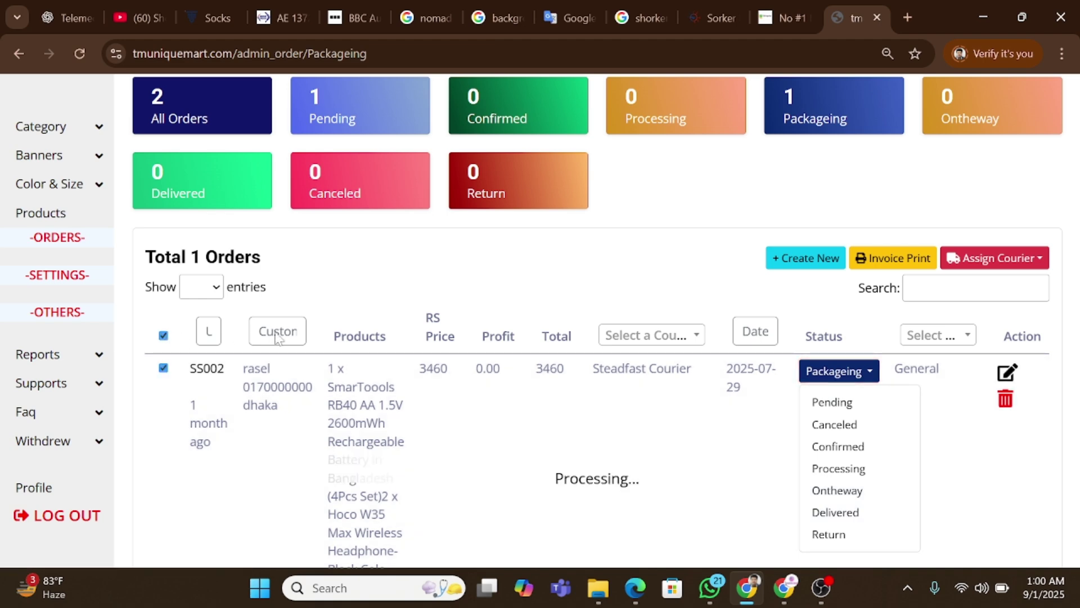
{"action": "left_click", "coordinate": [914, 258]}
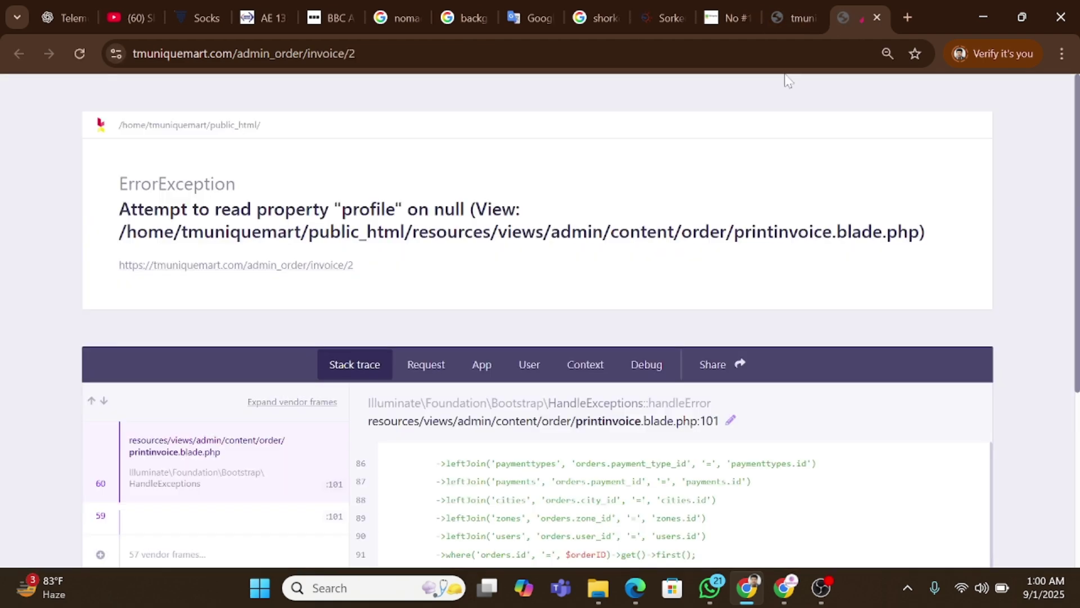
{"action": "left_click", "coordinate": [879, 14]}
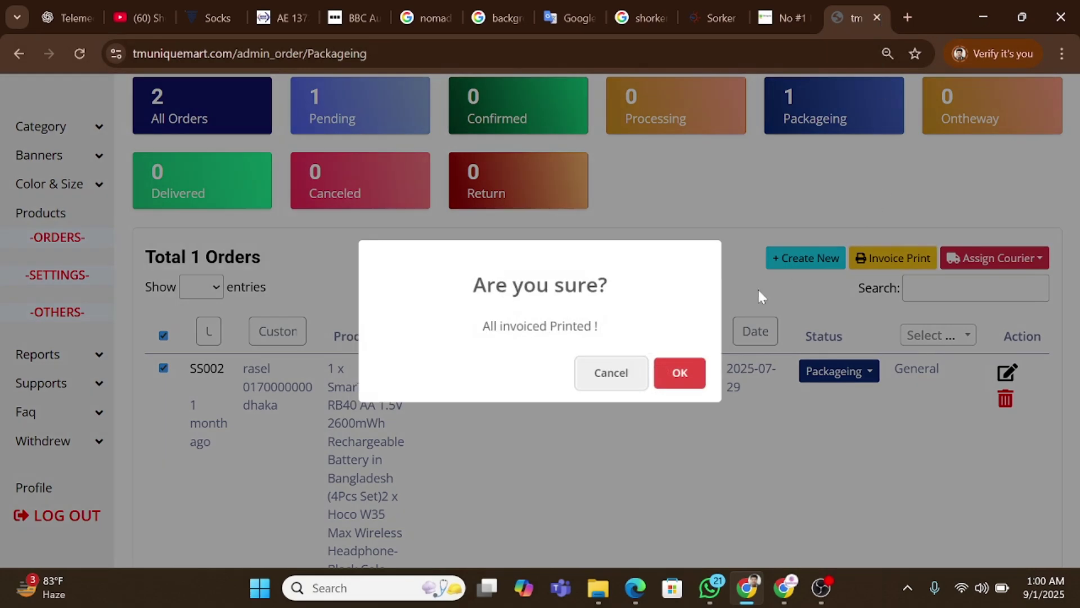
{"action": "left_click", "coordinate": [621, 373]}
{"action": "left_click", "coordinate": [680, 350]}
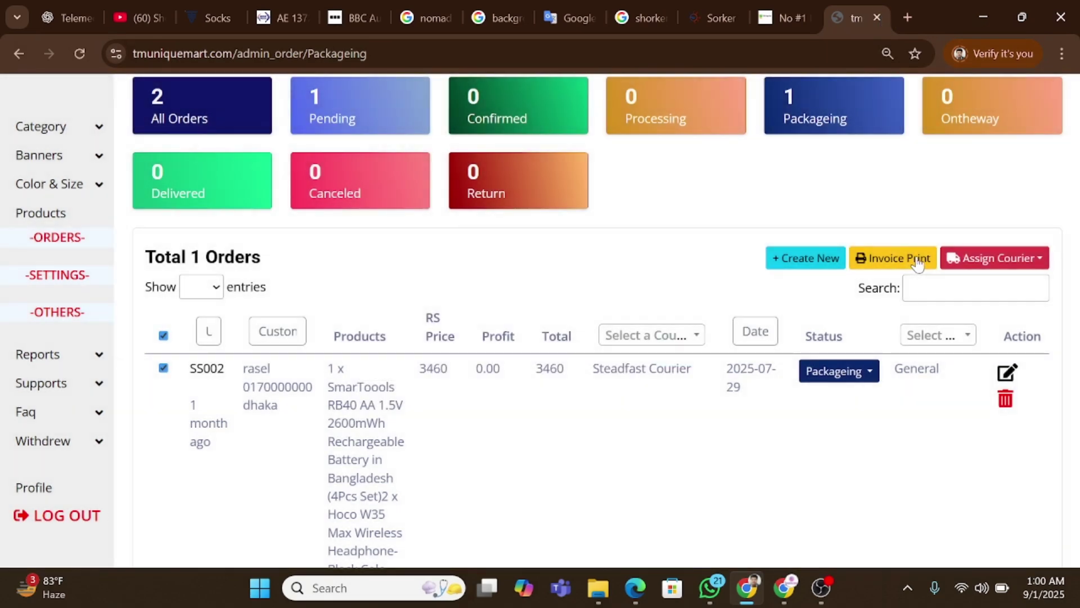
{"action": "scroll", "coordinate": [574, 396], "scroll_direction": "down", "scroll_amount": 2}
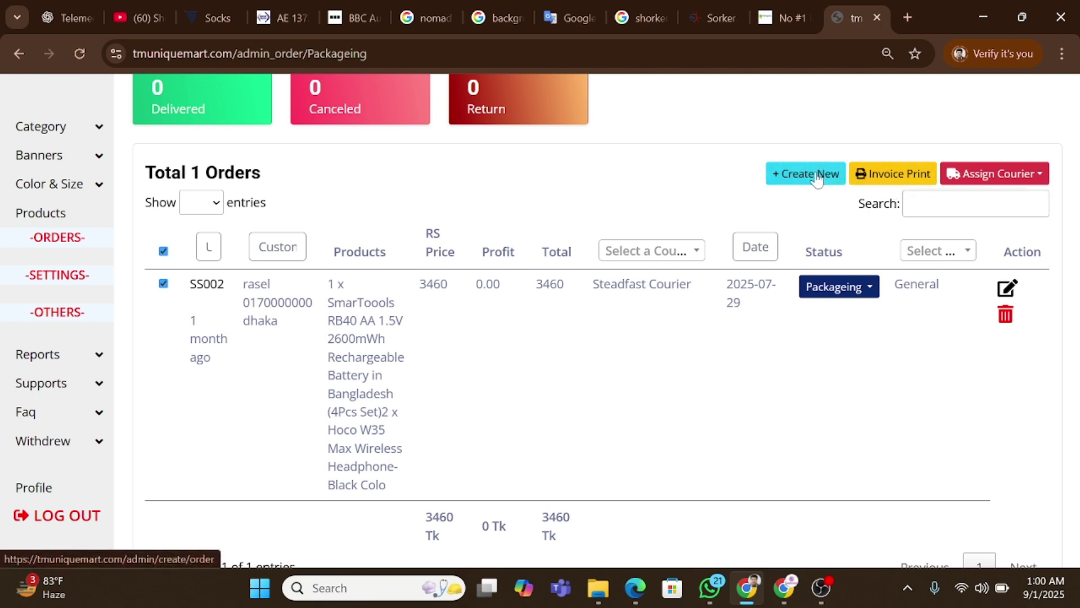
{"action": "left_click", "coordinate": [817, 175]}
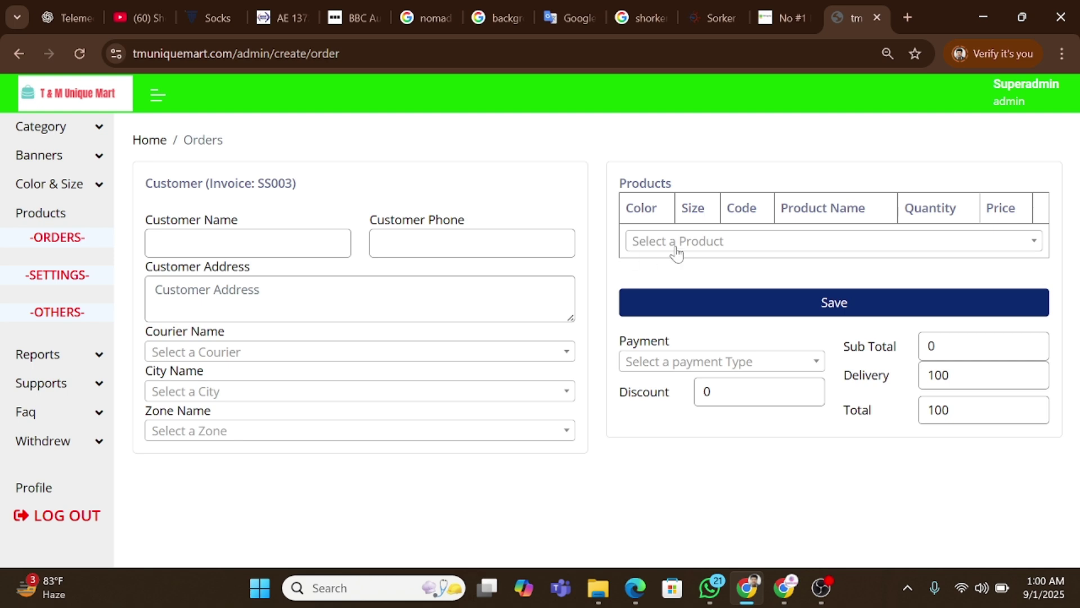
Look through the product and courier options on the new order form.
{"action": "left_click", "coordinate": [676, 248]}
{"action": "left_click", "coordinate": [304, 253]}
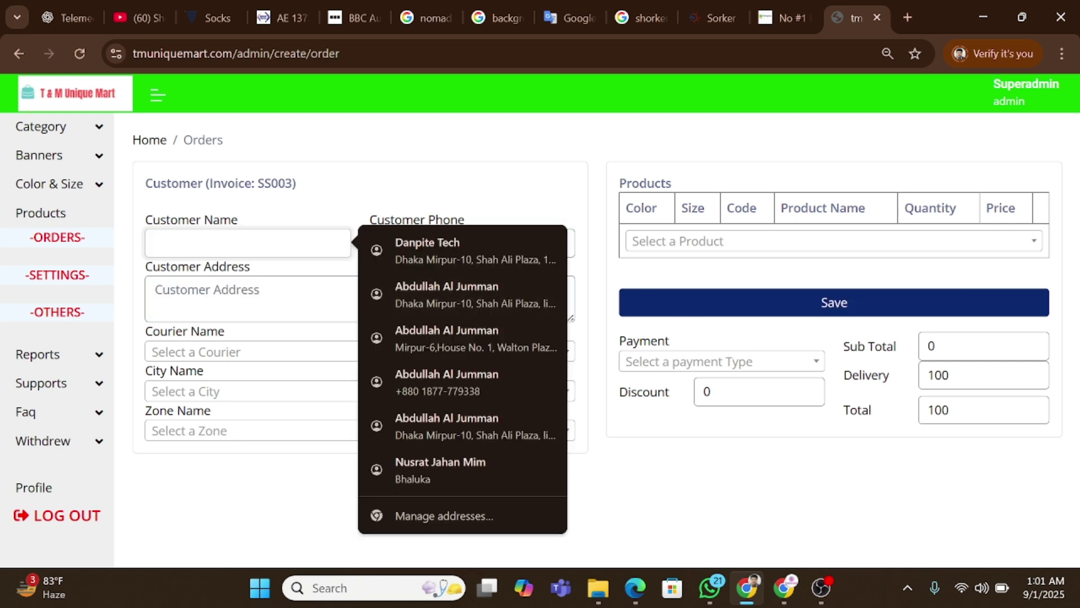
{"action": "left_click", "coordinate": [275, 354]}
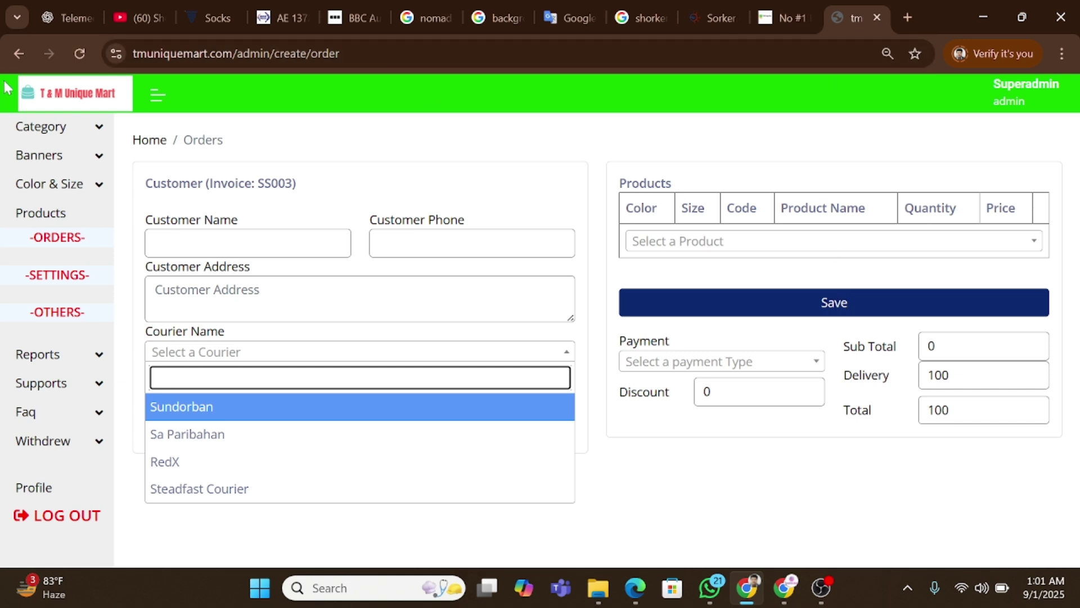
Abandon the new order and return to Packageing orders, checking SS002's assignable couriers.
{"action": "left_click", "coordinate": [19, 53]}
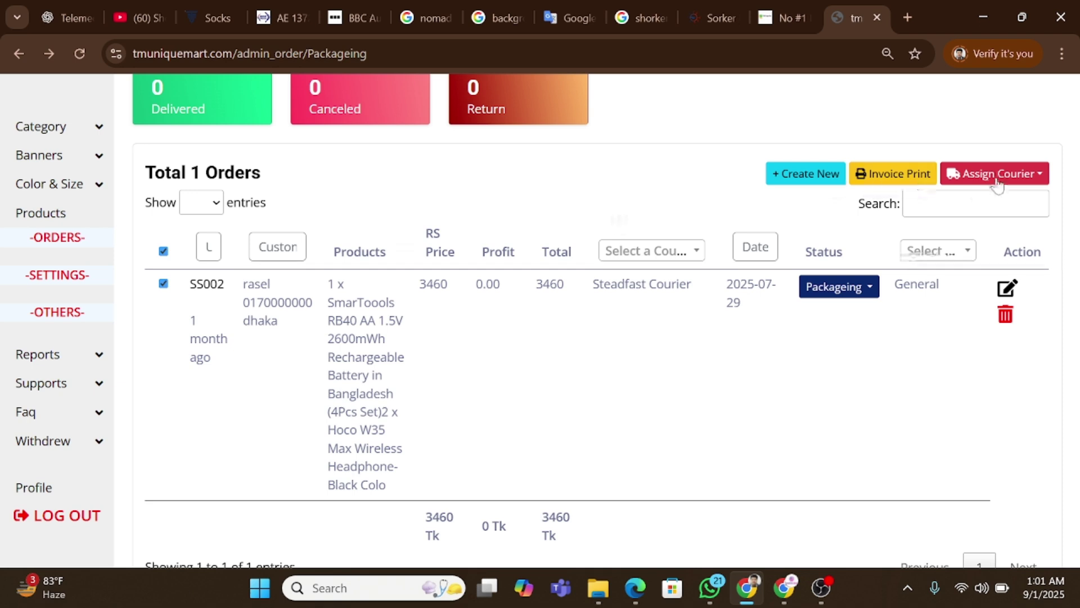
{"action": "left_click", "coordinate": [996, 175]}
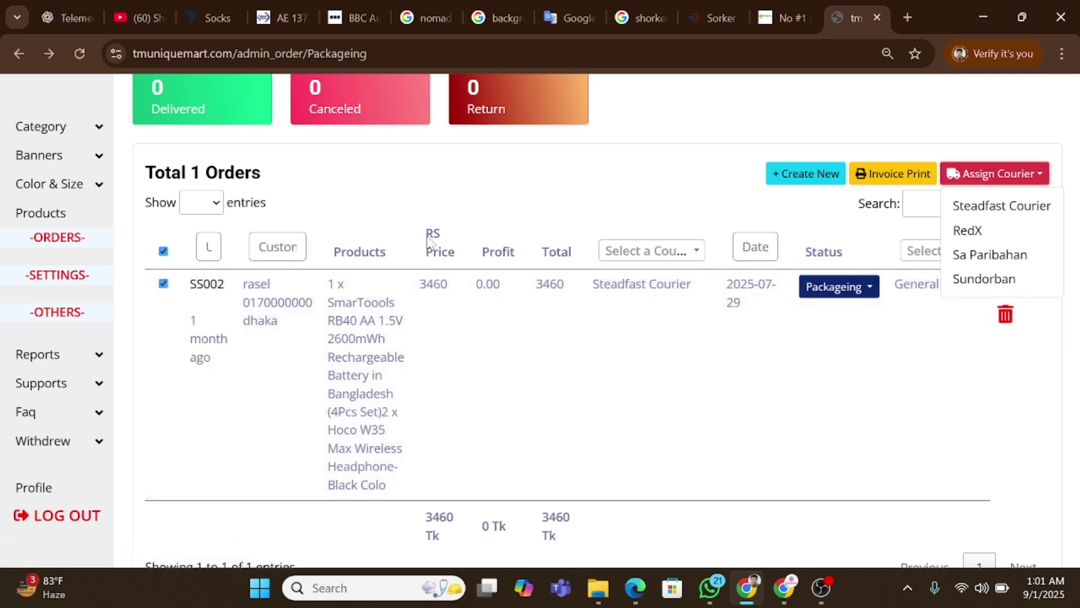
{"action": "left_click_drag", "start_coordinate": [427, 236], "coordinate": [441, 254]}
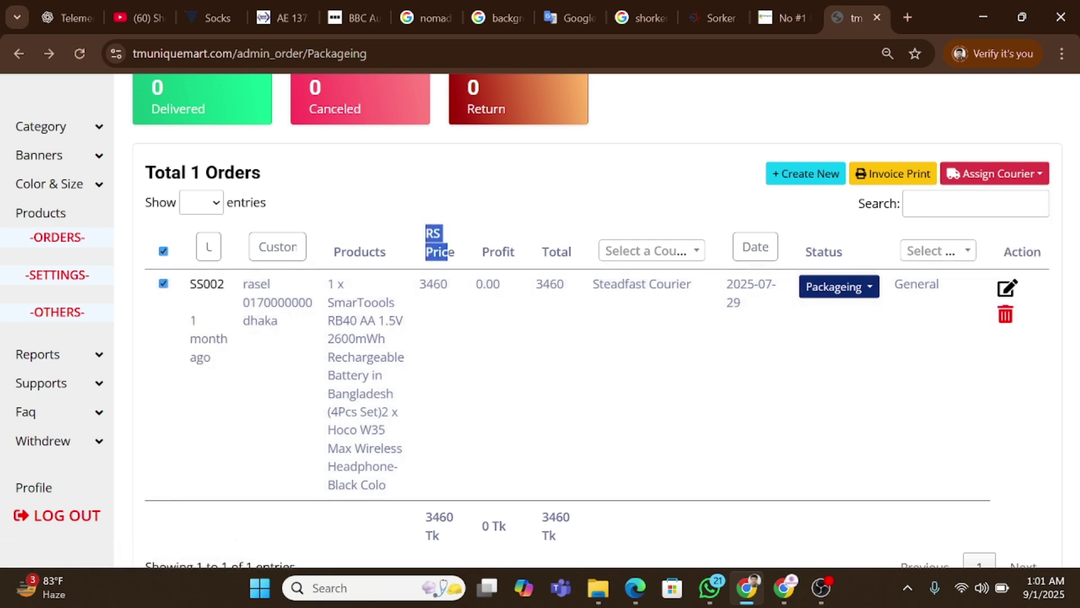
{"action": "left_click", "coordinate": [504, 252]}
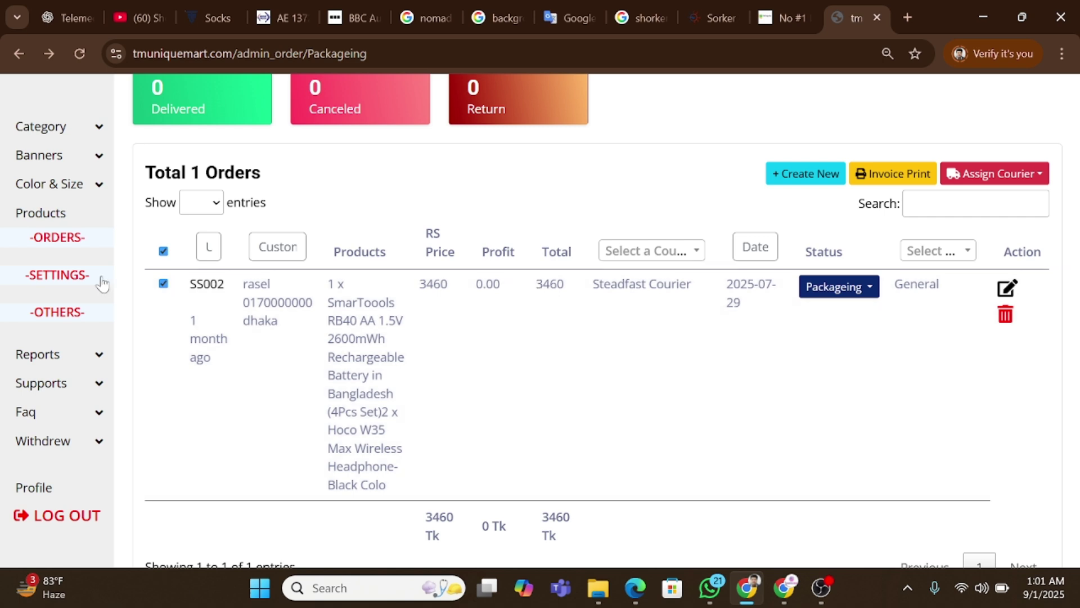
{"action": "left_click", "coordinate": [93, 239]}
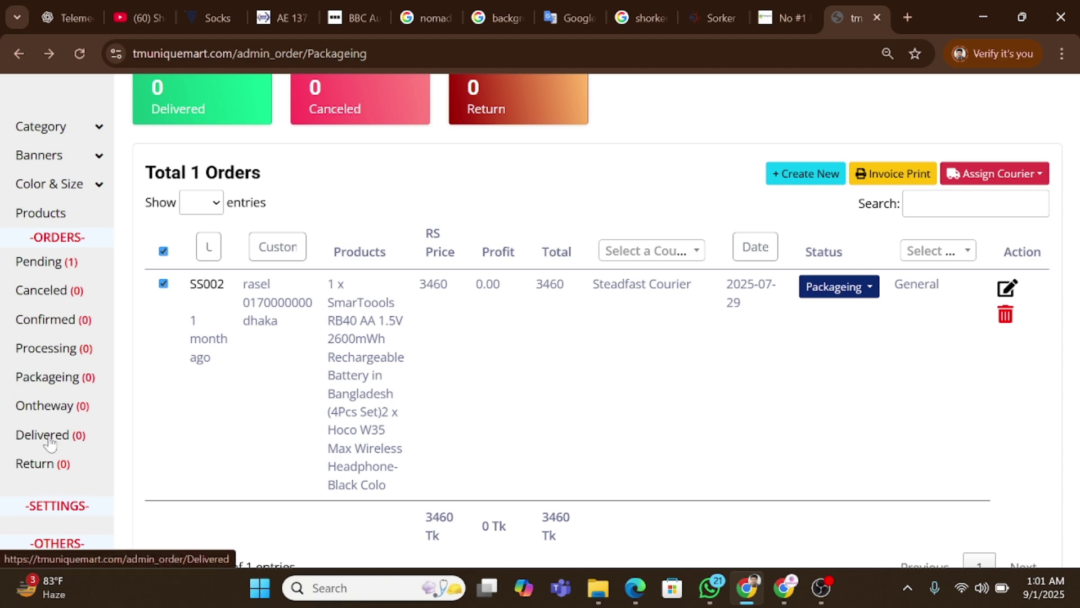
{"action": "left_click", "coordinate": [60, 377]}
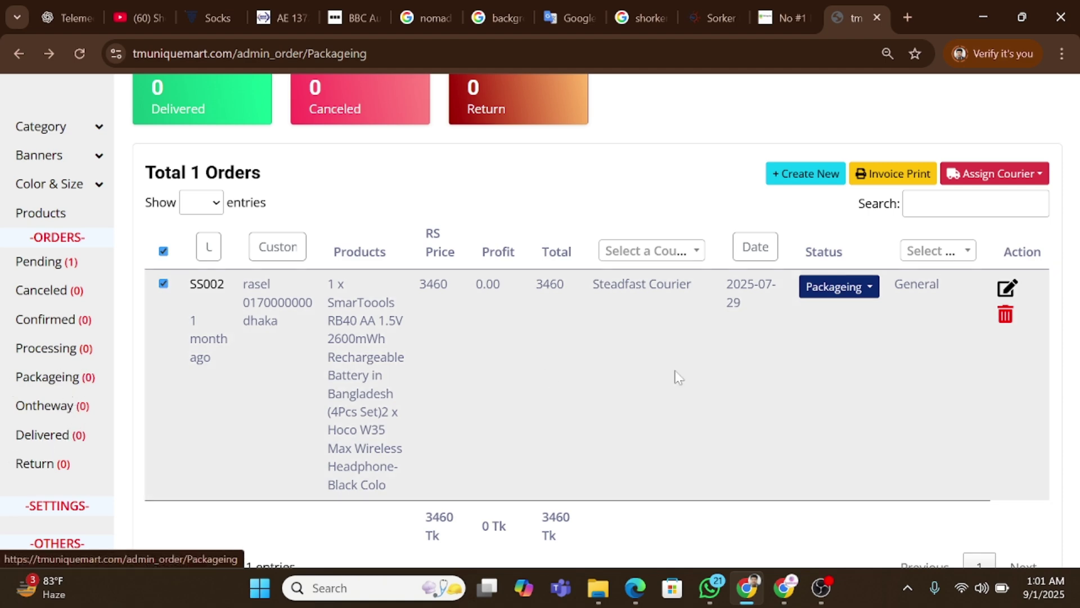
{"action": "left_click", "coordinate": [810, 212]}
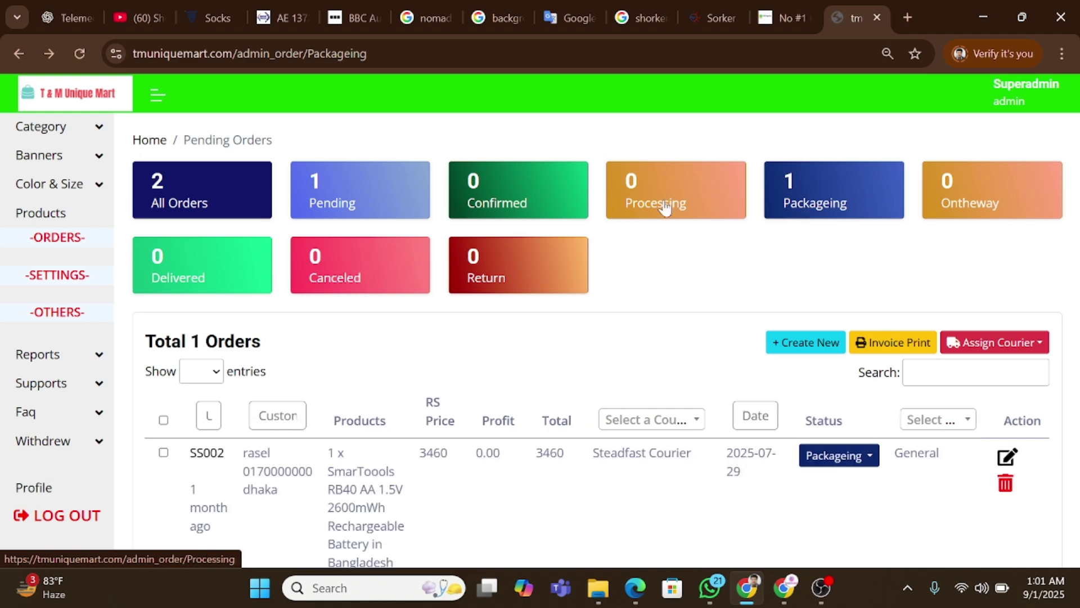
{"action": "left_click", "coordinate": [644, 212]}
{"action": "left_click", "coordinate": [554, 205]}
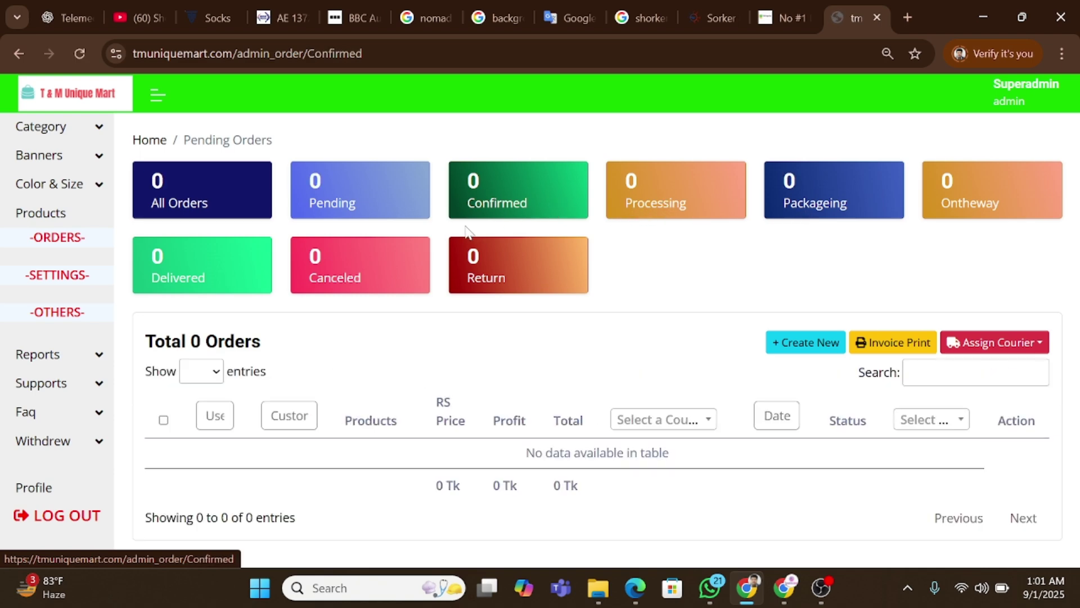
{"action": "left_click", "coordinate": [79, 284]}
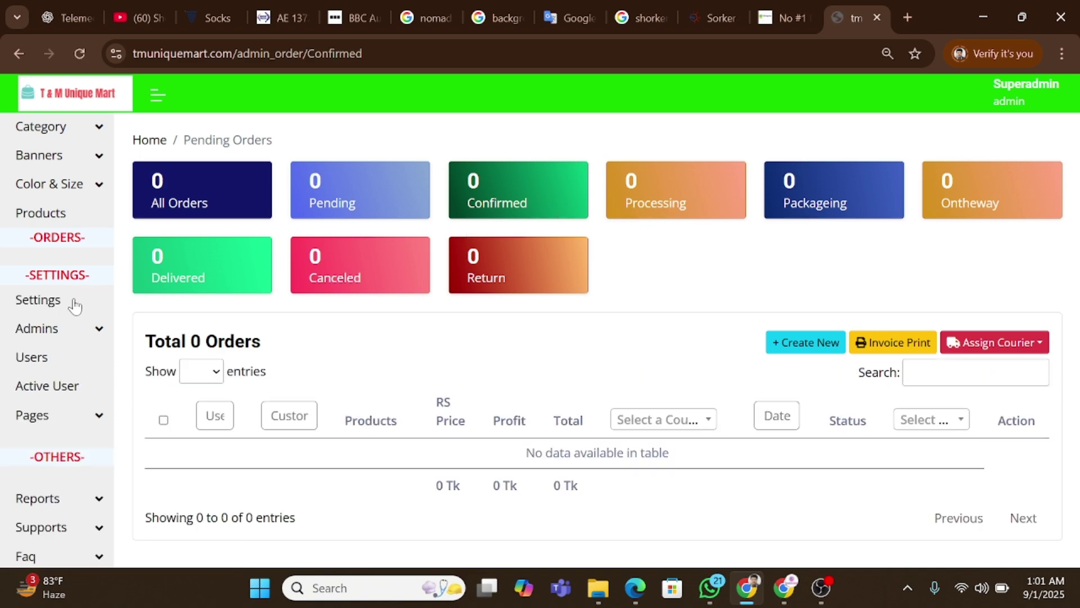
{"action": "right_click", "coordinate": [57, 308]}
{"action": "left_click", "coordinate": [150, 320]}
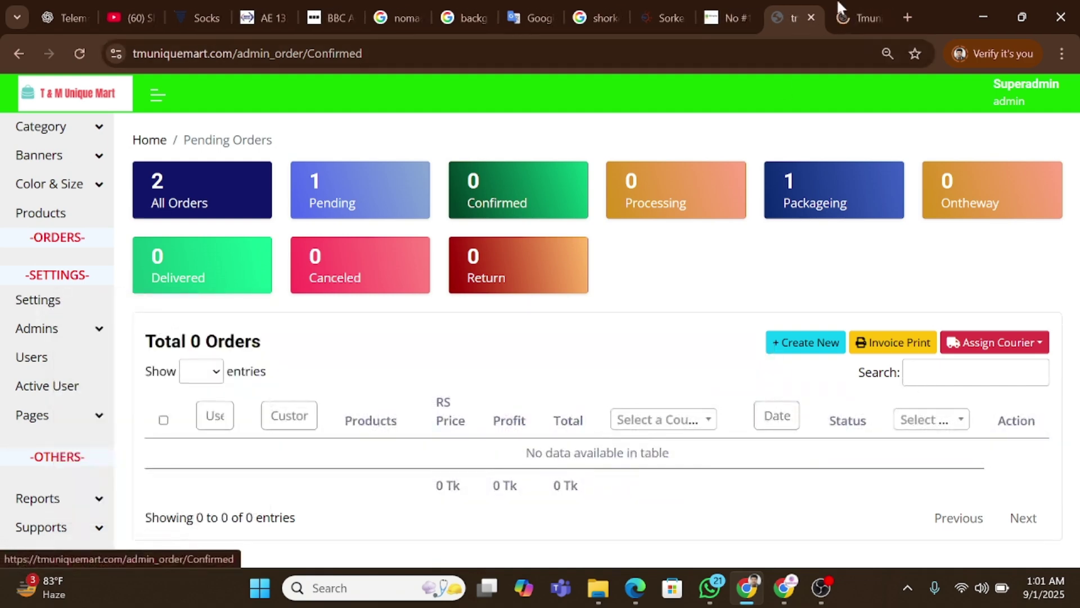
{"action": "left_click", "coordinate": [852, 11]}
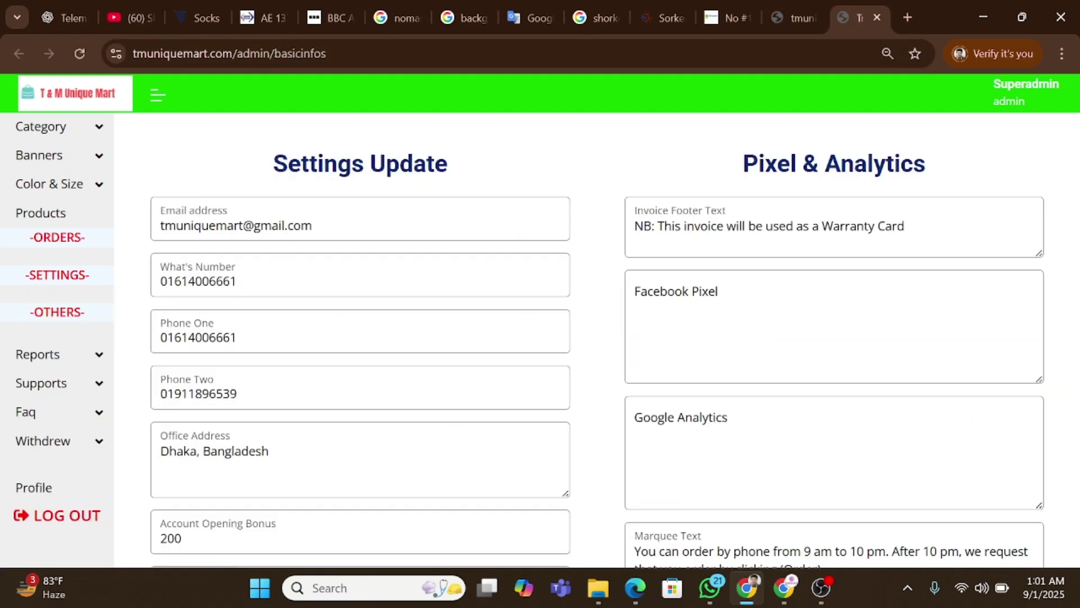
{"action": "scroll", "coordinate": [340, 304], "scroll_direction": "down", "scroll_amount": 2}
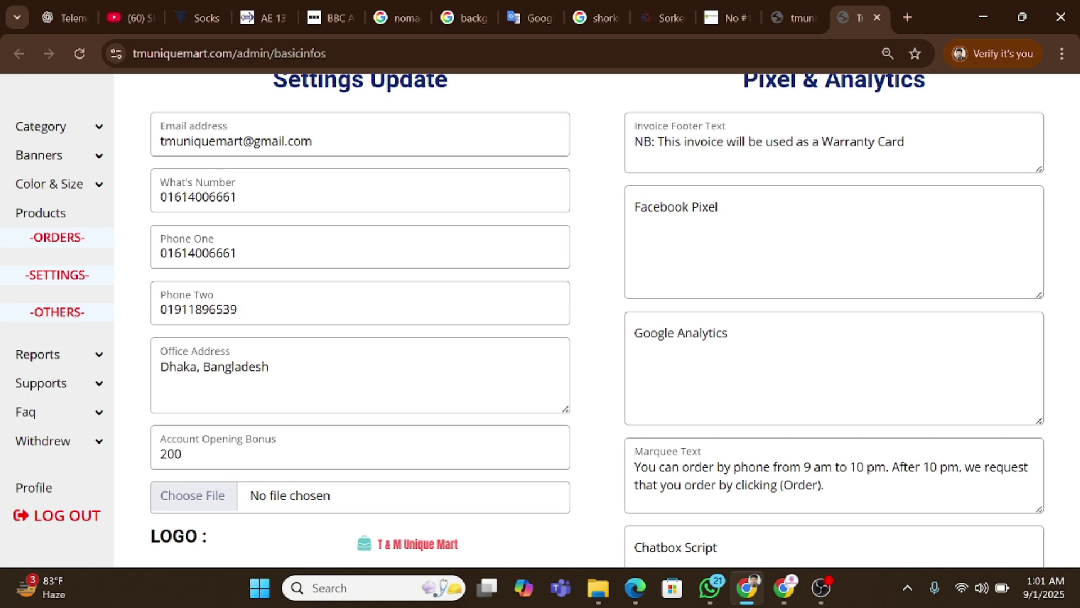
{"action": "scroll", "coordinate": [341, 304], "scroll_direction": "down", "scroll_amount": 2}
{"action": "scroll", "coordinate": [341, 305], "scroll_direction": "up", "scroll_amount": 2}
{"action": "scroll", "coordinate": [598, 314], "scroll_direction": "down", "scroll_amount": 6}
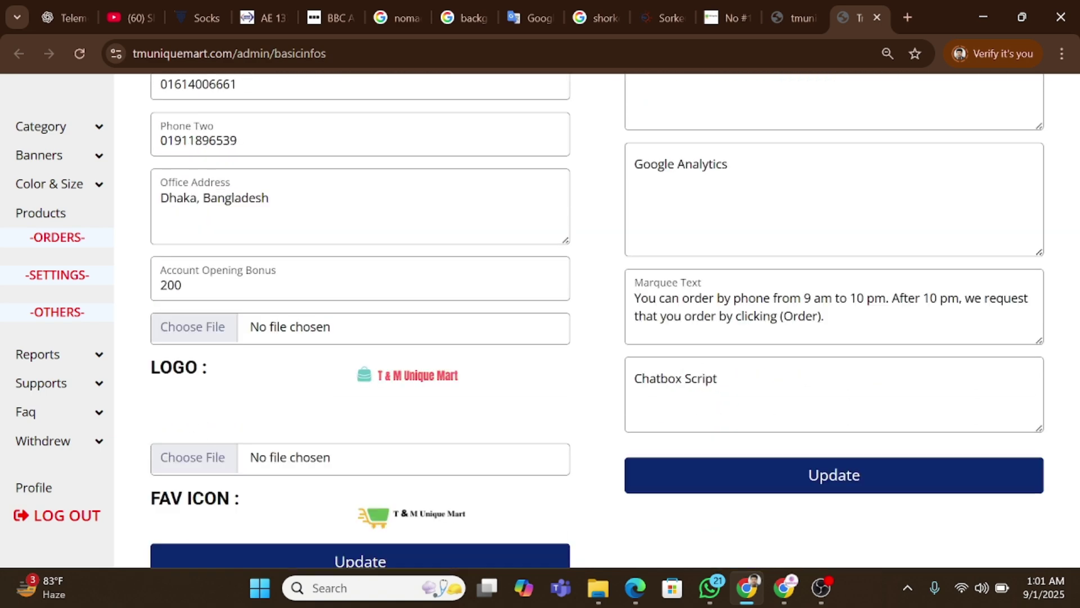
{"action": "scroll", "coordinate": [393, 369], "scroll_direction": "down", "scroll_amount": 7}
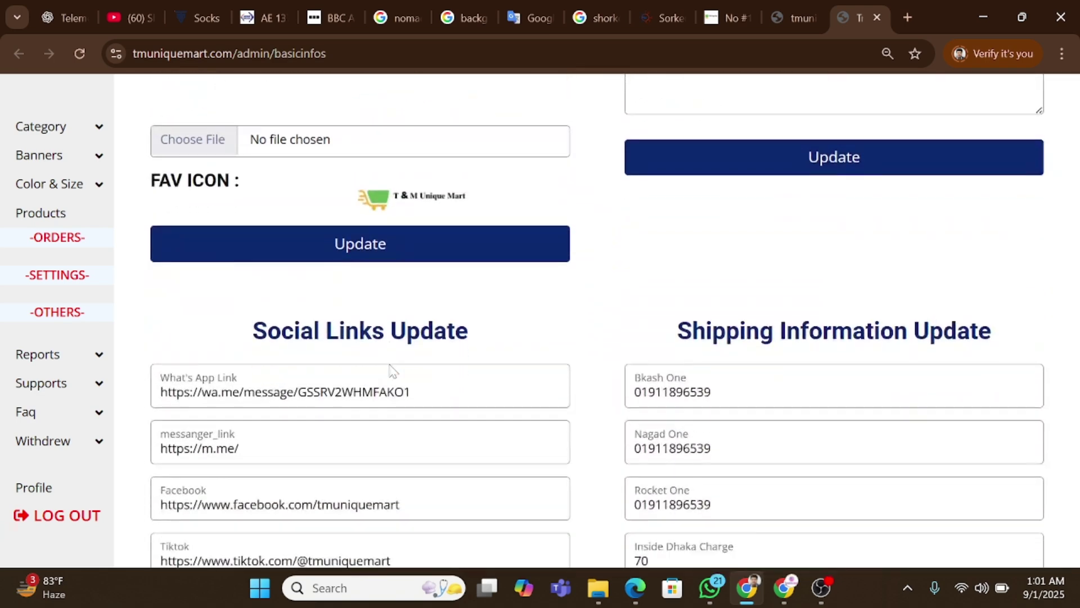
{"action": "scroll", "coordinate": [388, 371], "scroll_direction": "down", "scroll_amount": 3}
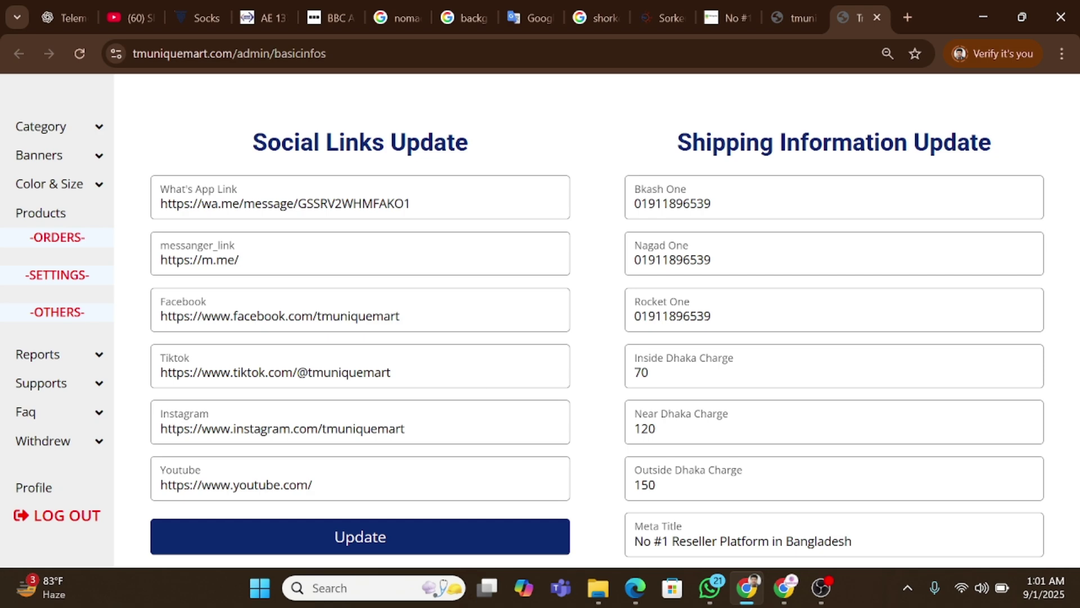
{"action": "scroll", "coordinate": [596, 321], "scroll_direction": "down", "scroll_amount": 6}
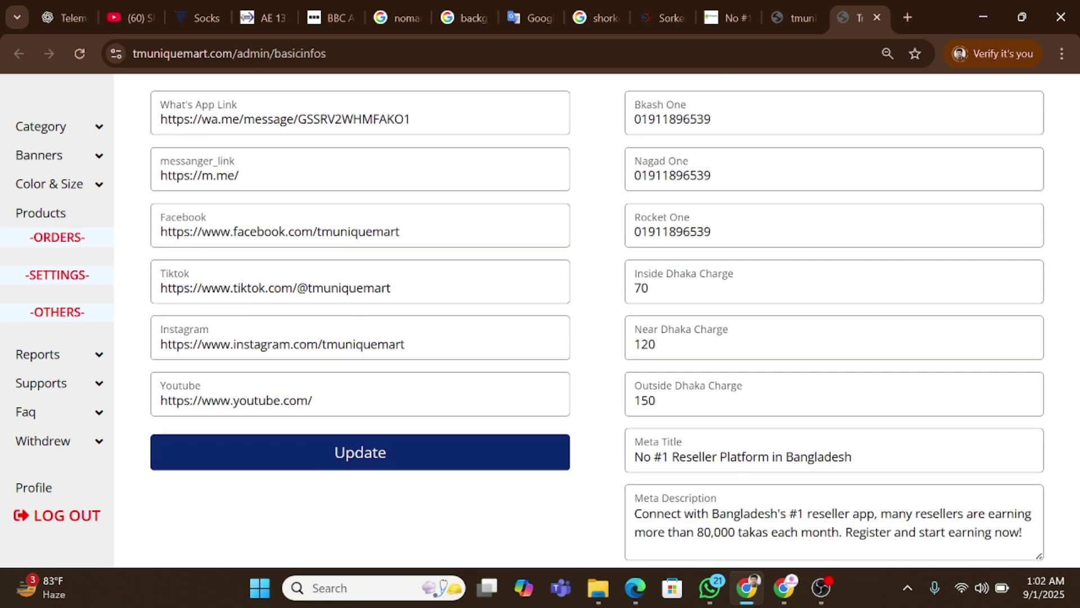
{"action": "scroll", "coordinate": [685, 208], "scroll_direction": "down", "scroll_amount": 2}
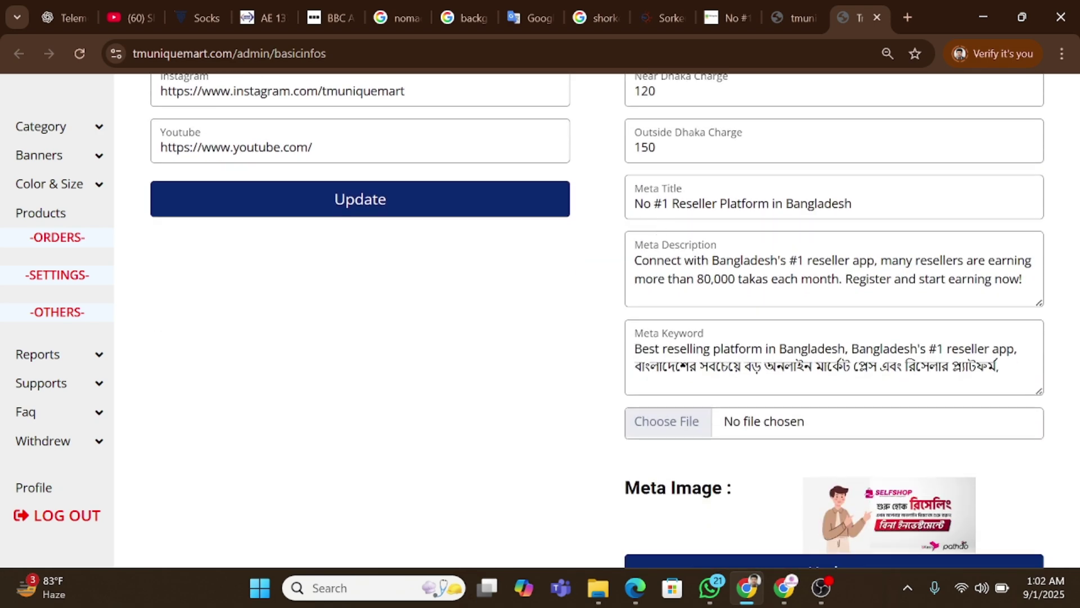
{"action": "scroll", "coordinate": [658, 232], "scroll_direction": "down", "scroll_amount": 2}
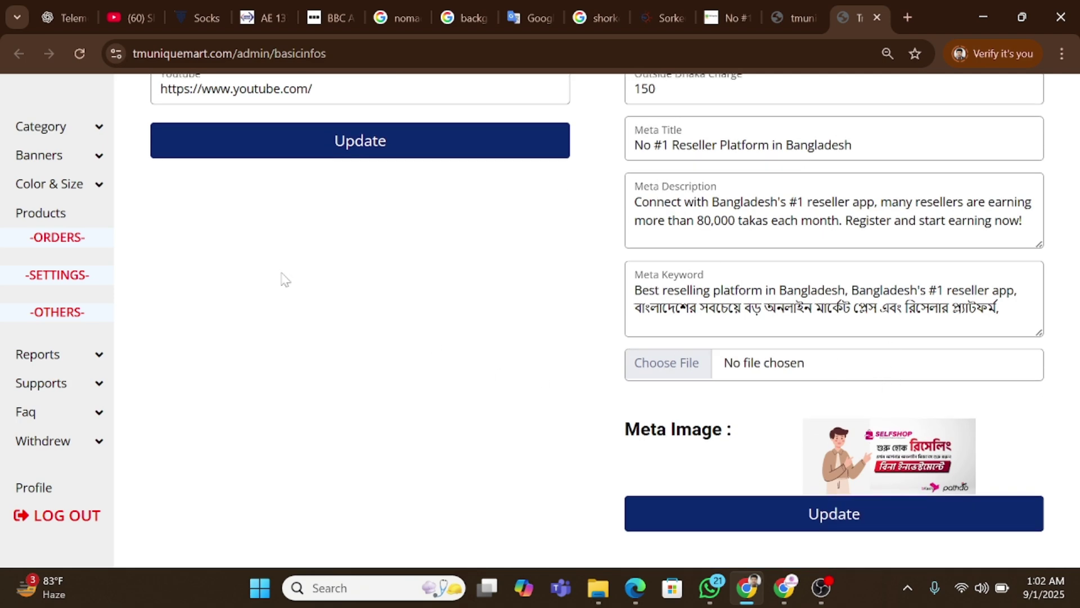
Browse Settings > Admins and open Create Admin, picking the Admin role.
{"action": "left_click", "coordinate": [56, 276]}
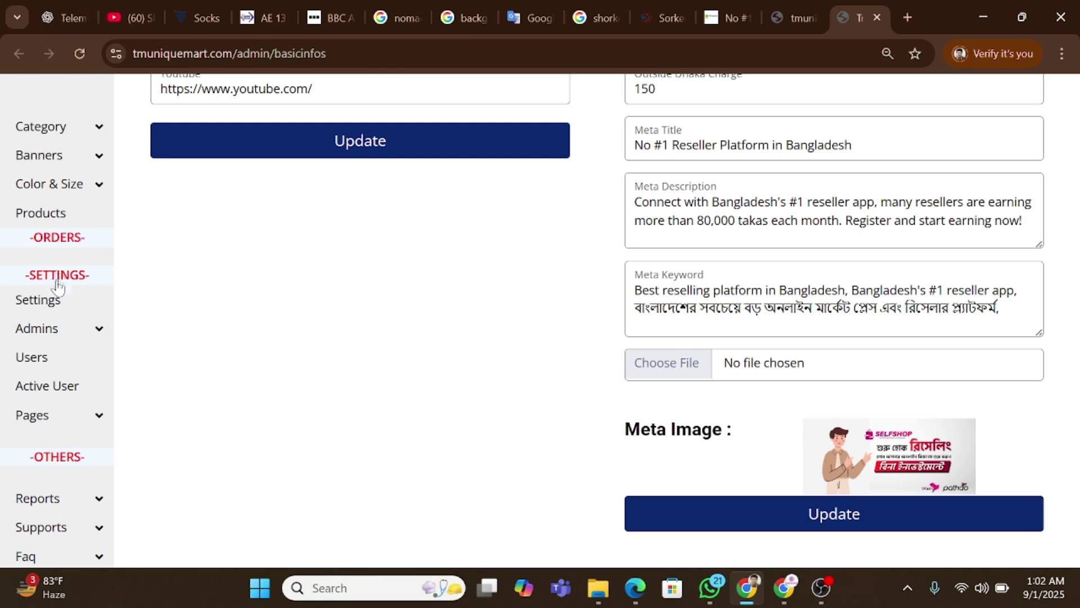
{"action": "left_click", "coordinate": [61, 329]}
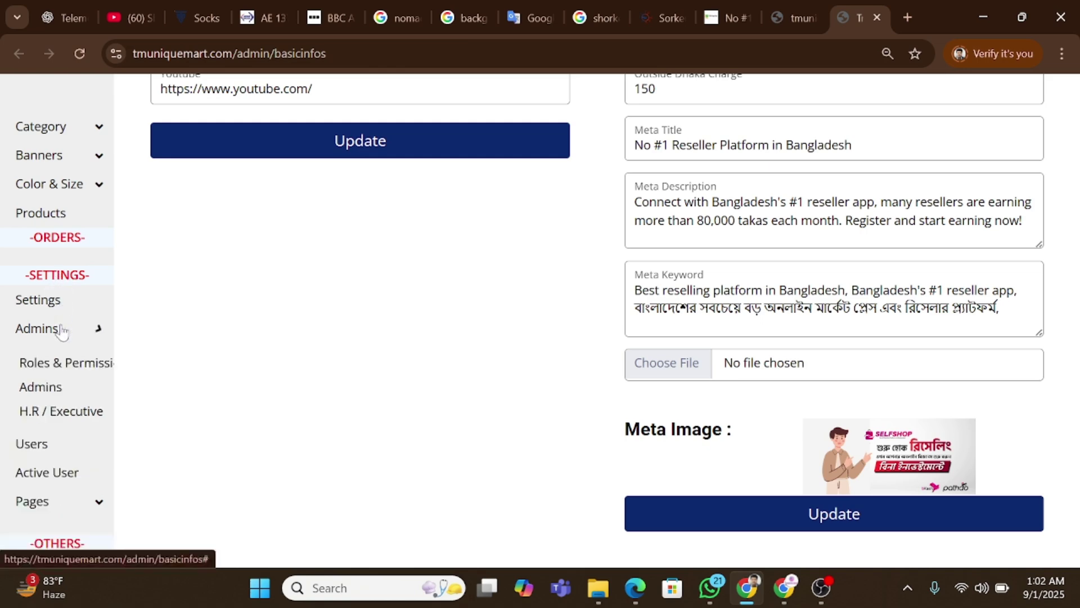
{"action": "left_click", "coordinate": [59, 387]}
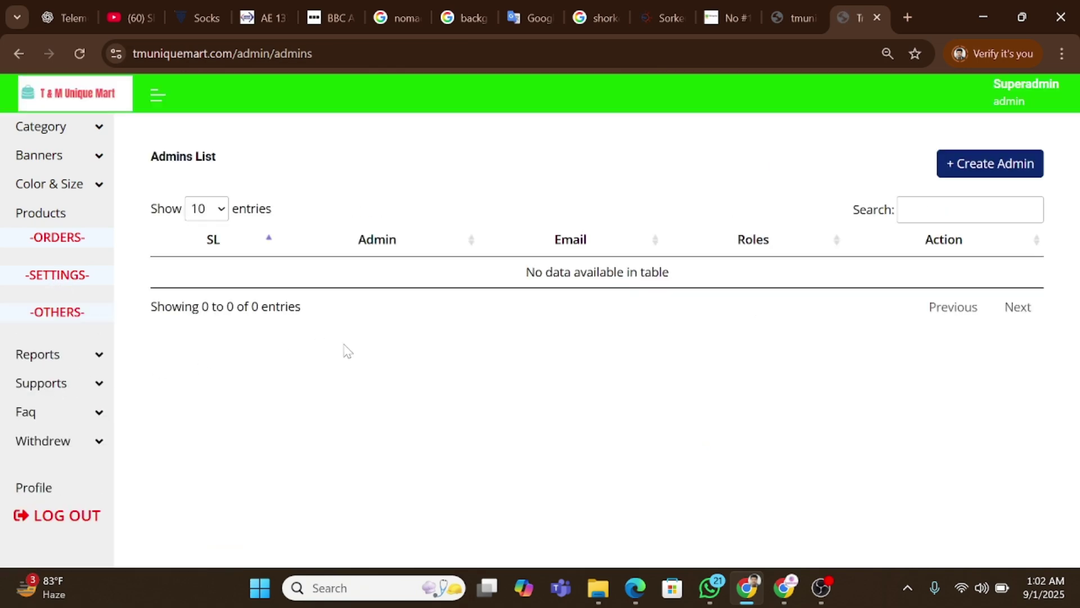
{"action": "left_click", "coordinate": [975, 167]}
{"action": "left_click", "coordinate": [253, 208]}
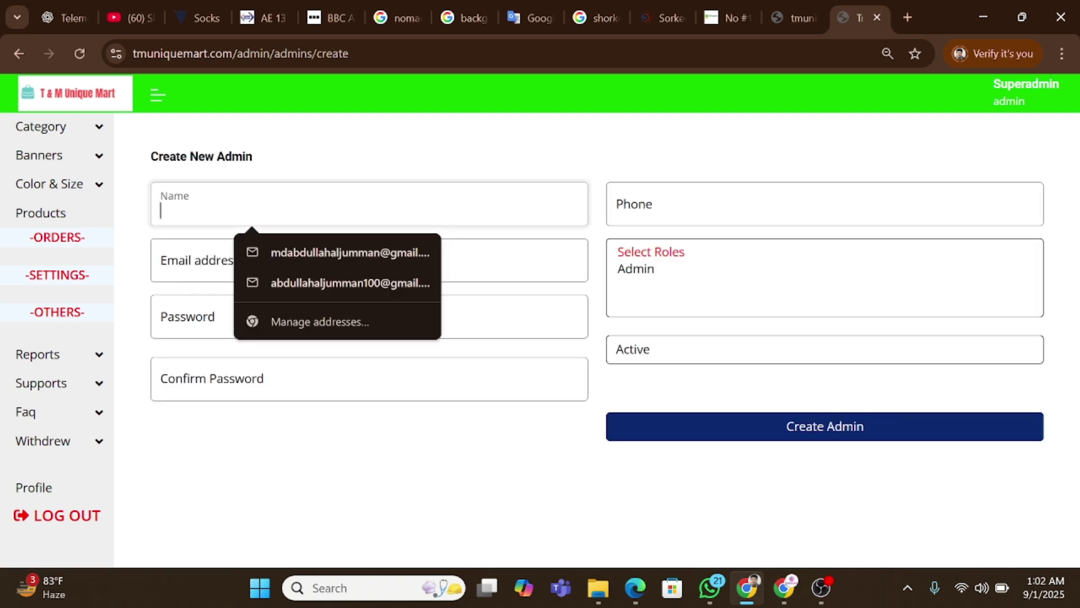
{"action": "left_click", "coordinate": [686, 276]}
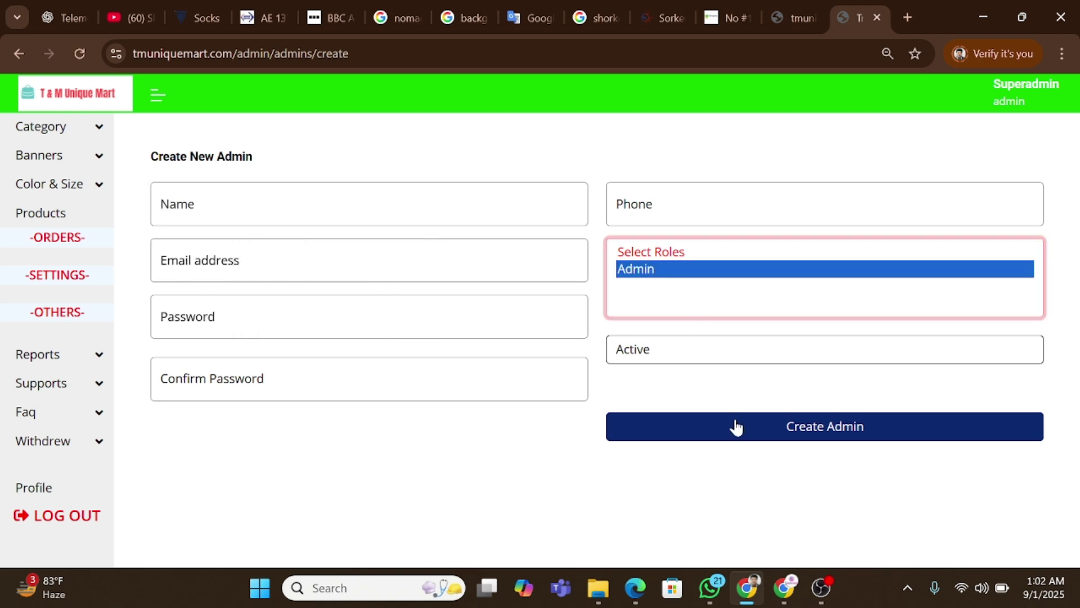
View the Users list, then the Active Users list with two active users.
{"action": "left_click", "coordinate": [95, 284]}
{"action": "left_click", "coordinate": [68, 357]}
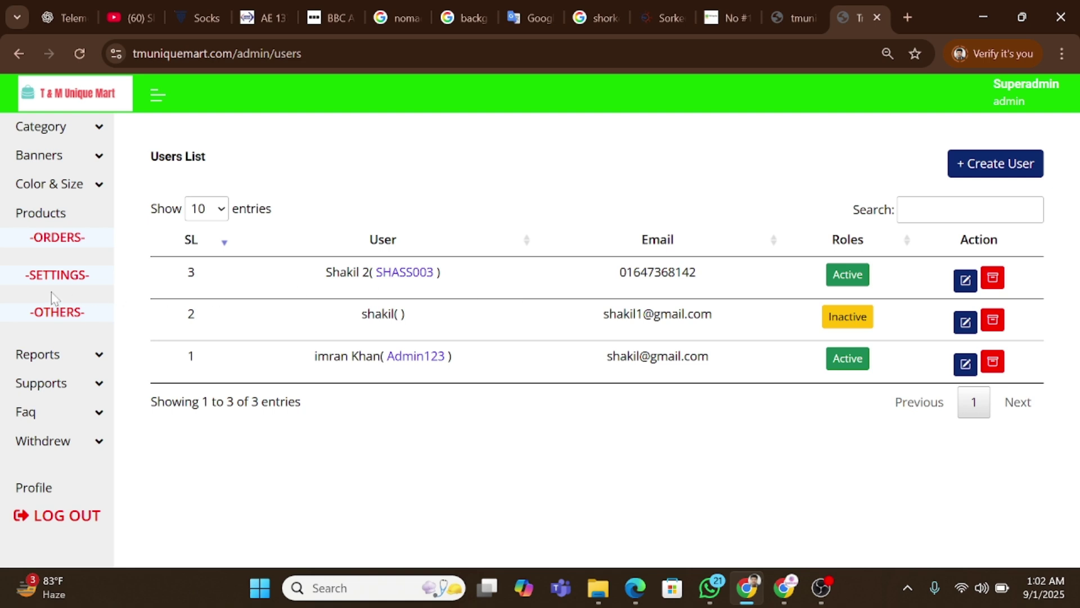
{"action": "left_click", "coordinate": [85, 276]}
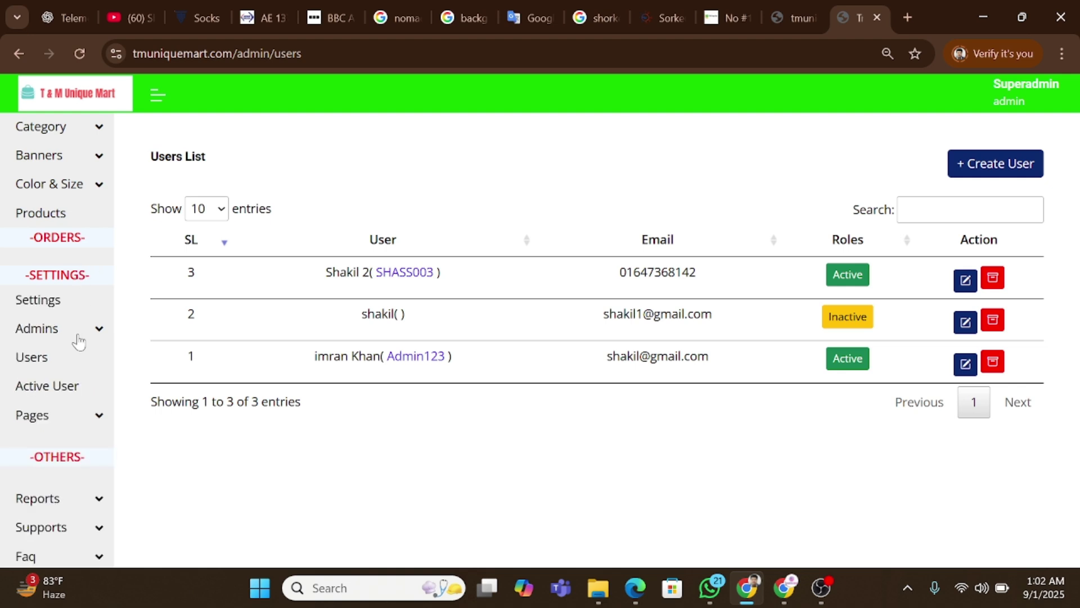
{"action": "left_click", "coordinate": [67, 387]}
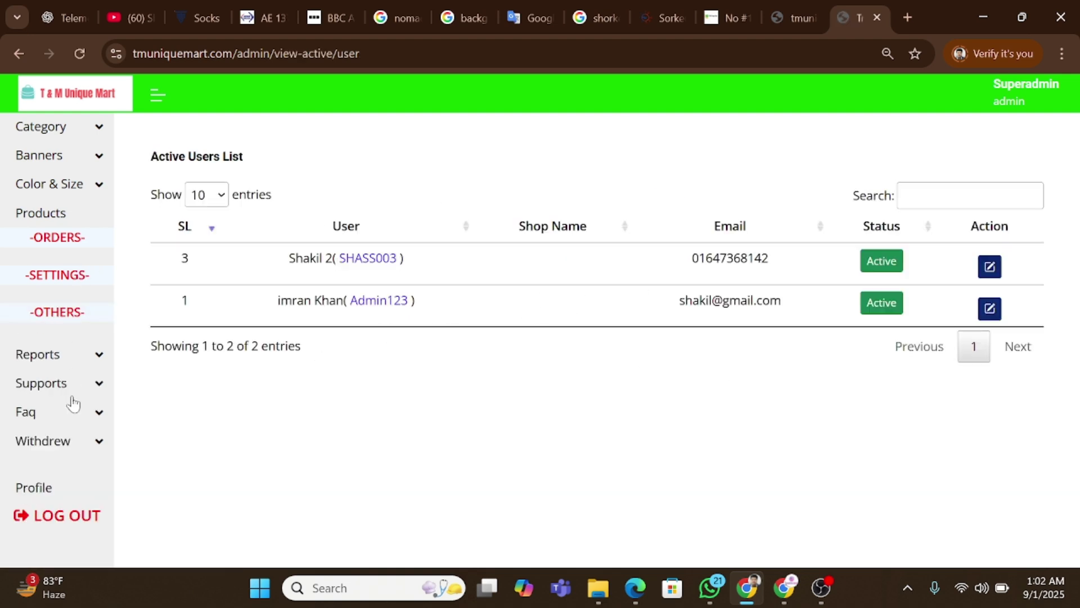
{"action": "left_click", "coordinate": [70, 312]}
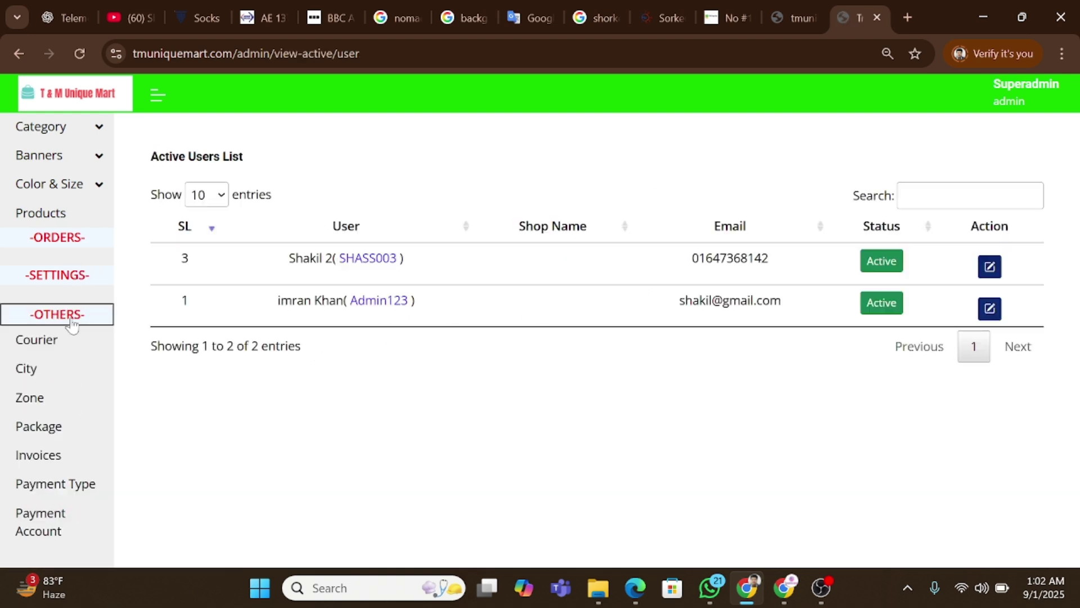
{"action": "left_click", "coordinate": [78, 284]}
{"action": "left_click", "coordinate": [72, 418]}
{"action": "scroll", "coordinate": [71, 408], "scroll_direction": "down", "scroll_amount": 3}
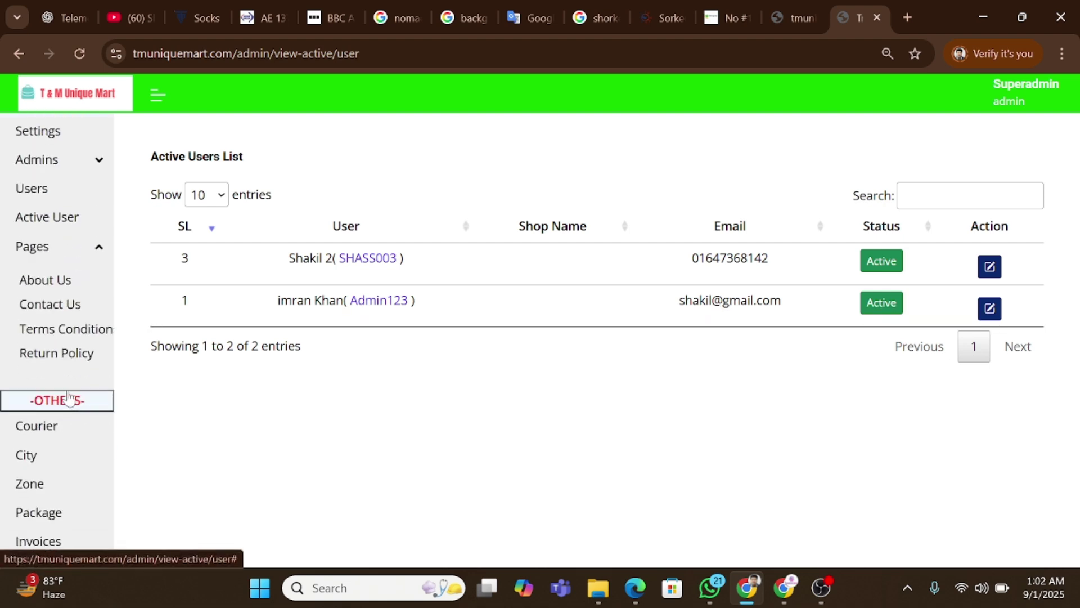
View the Contact Us page editor under Settings > Pages.
{"action": "left_click", "coordinate": [57, 304]}
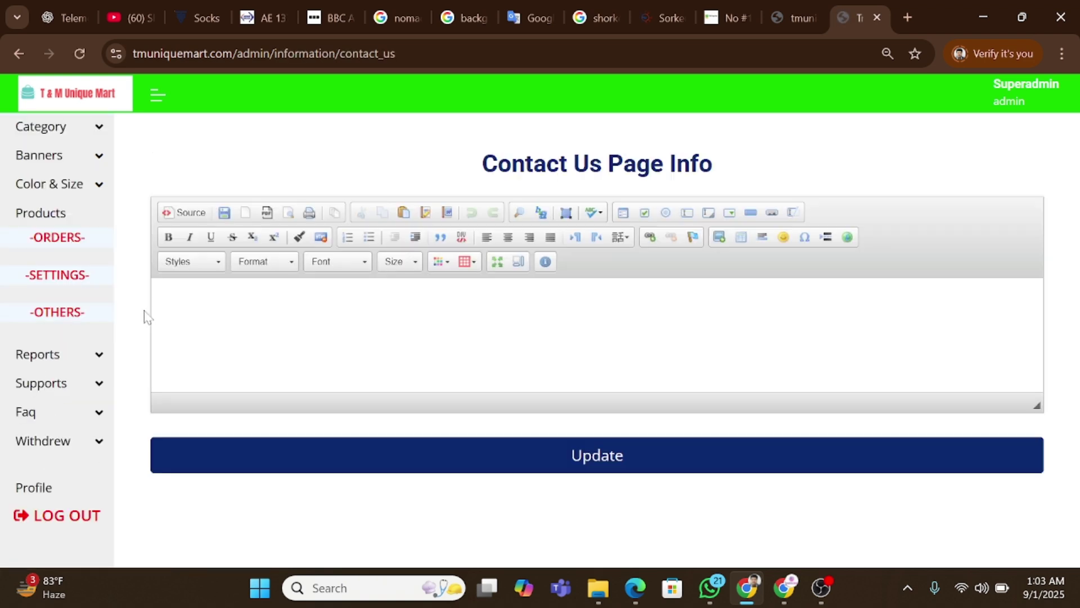
{"action": "left_click", "coordinate": [77, 276]}
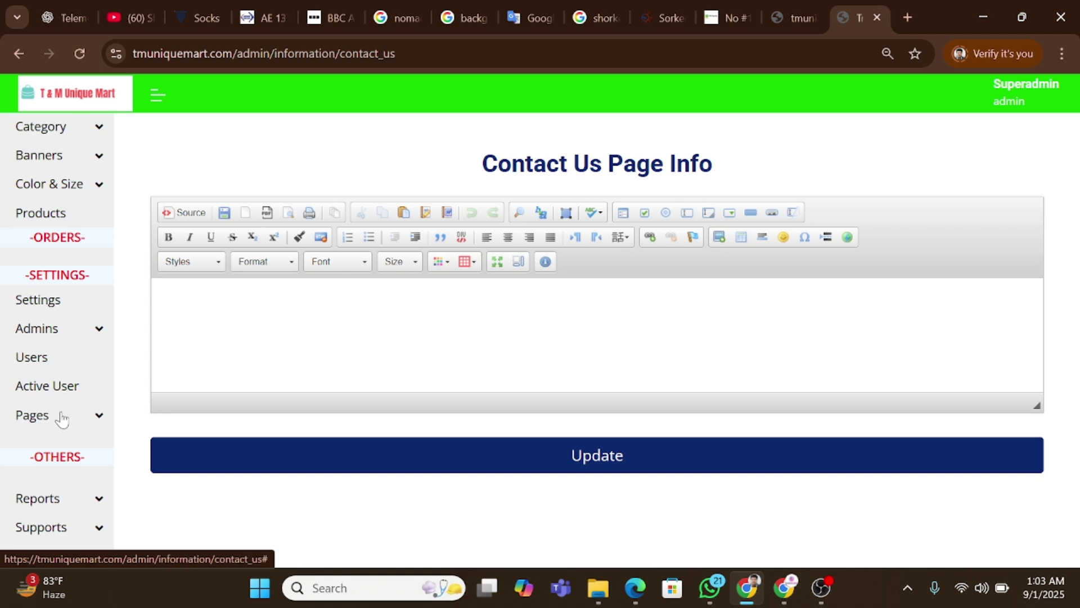
{"action": "left_click", "coordinate": [62, 415]}
{"action": "scroll", "coordinate": [62, 415], "scroll_direction": "down", "scroll_amount": 2}
Type the sample text 'xdvdfsdf' into the About Us page editor body.
{"action": "left_click", "coordinate": [54, 291]}
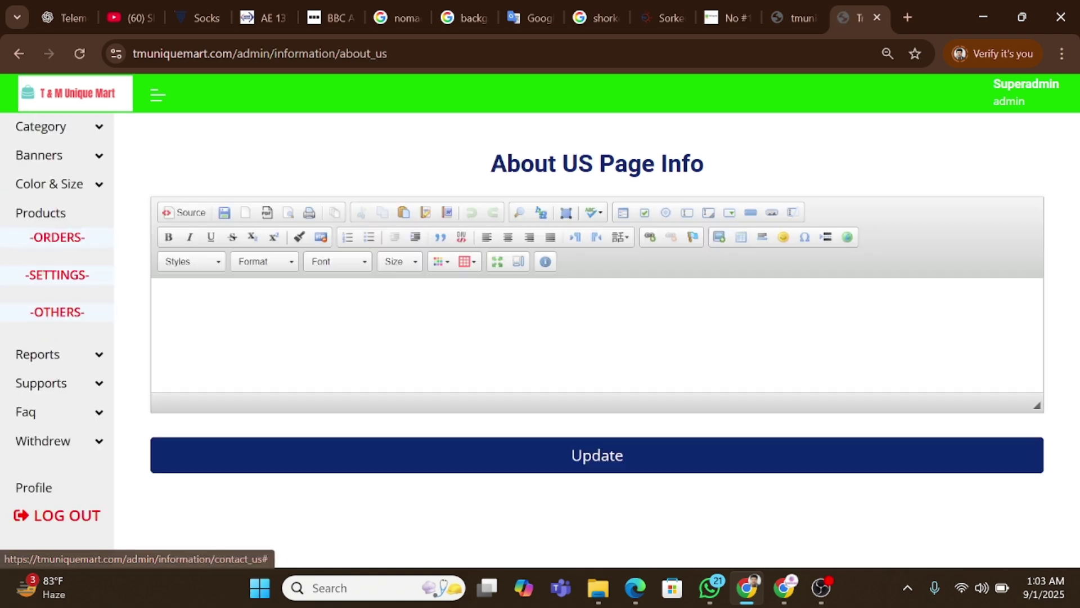
{"action": "left_click", "coordinate": [319, 281]}
{"action": "type", "text": "xdvdfsdf s"}
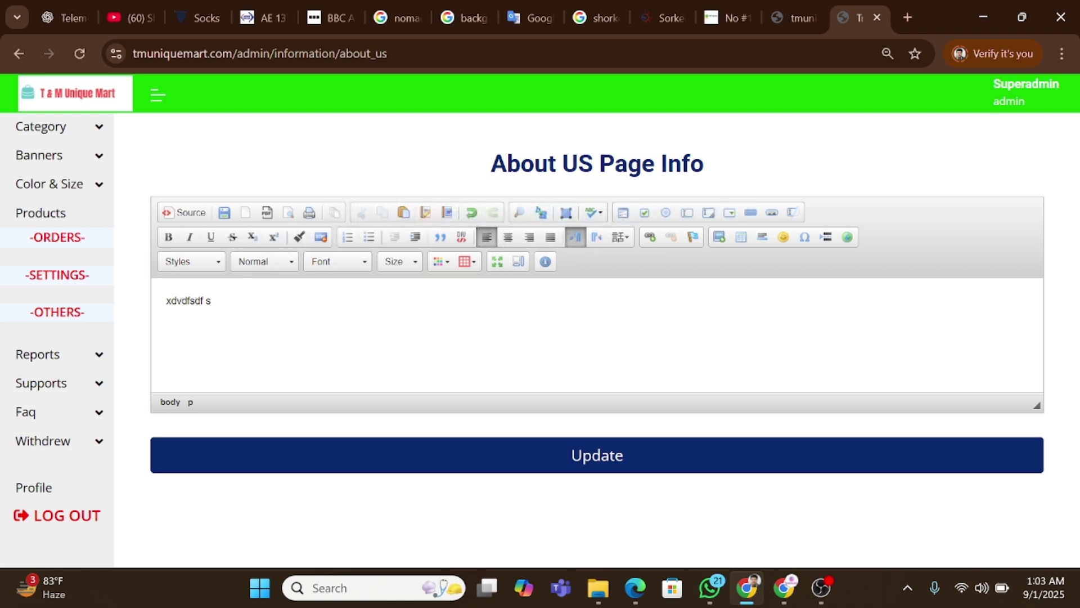
{"action": "left_click", "coordinate": [78, 313]}
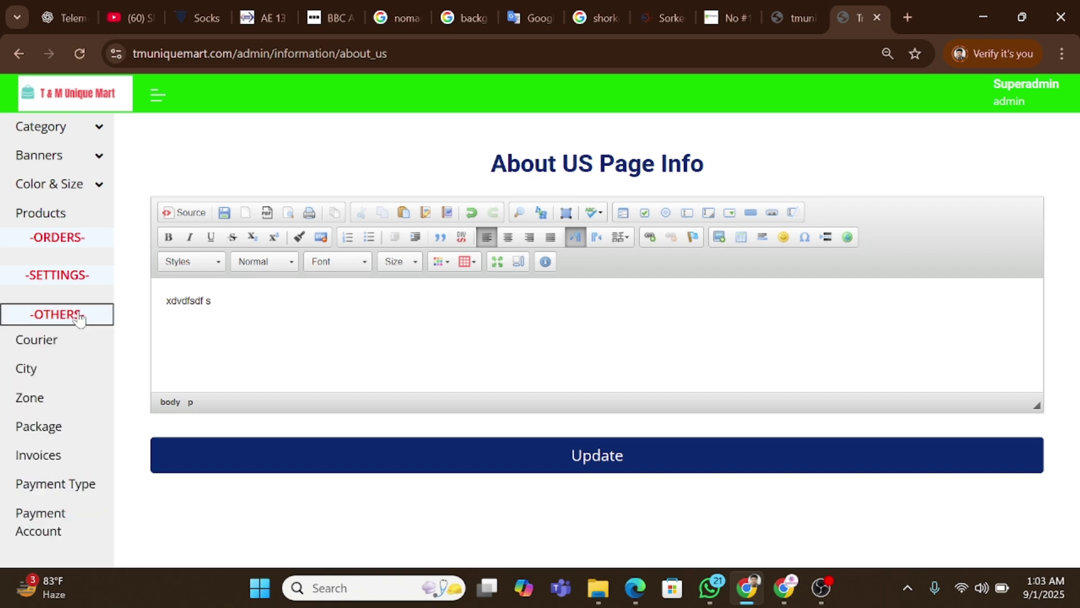
{"action": "scroll", "coordinate": [77, 318], "scroll_direction": "down", "scroll_amount": 3}
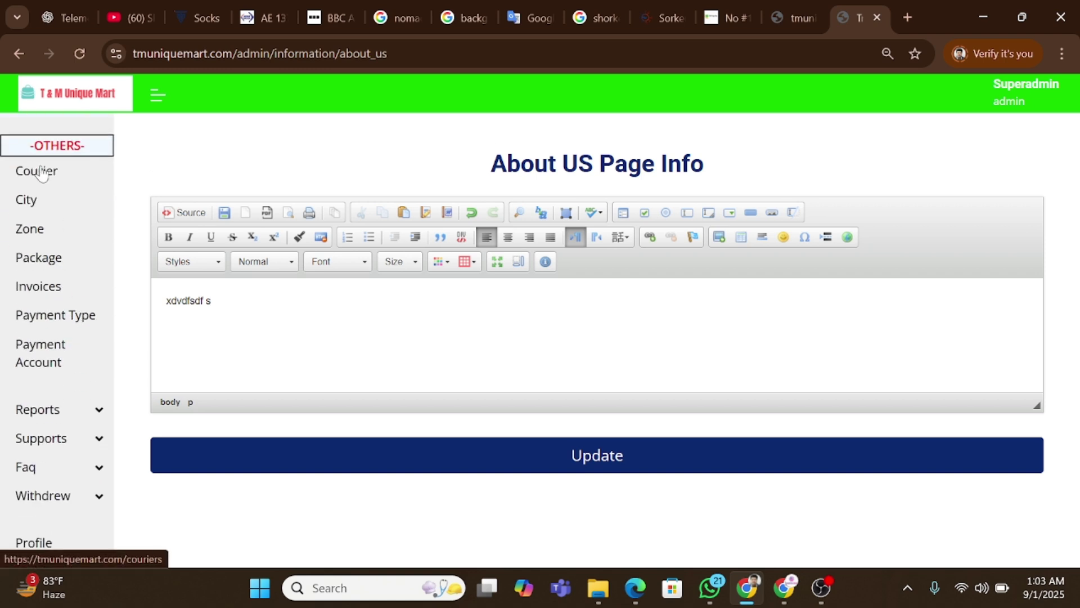
Open the Courier page in a new tab, view its Add form, then return to About Us.
{"action": "right_click", "coordinate": [41, 173]}
{"action": "left_click", "coordinate": [108, 193]}
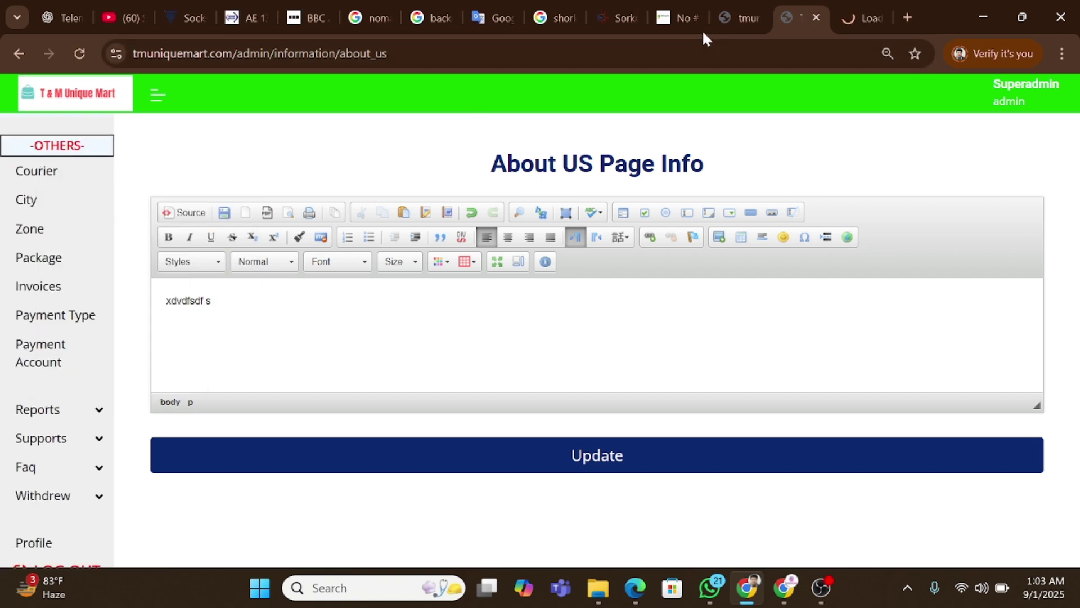
{"action": "left_click", "coordinate": [871, 16]}
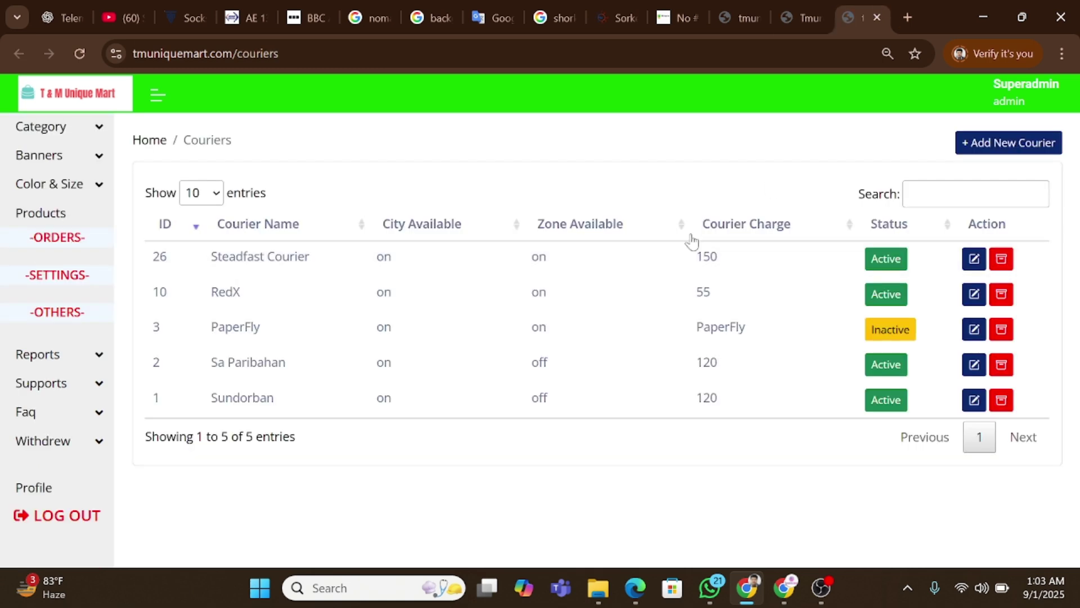
{"action": "left_click", "coordinate": [978, 144]}
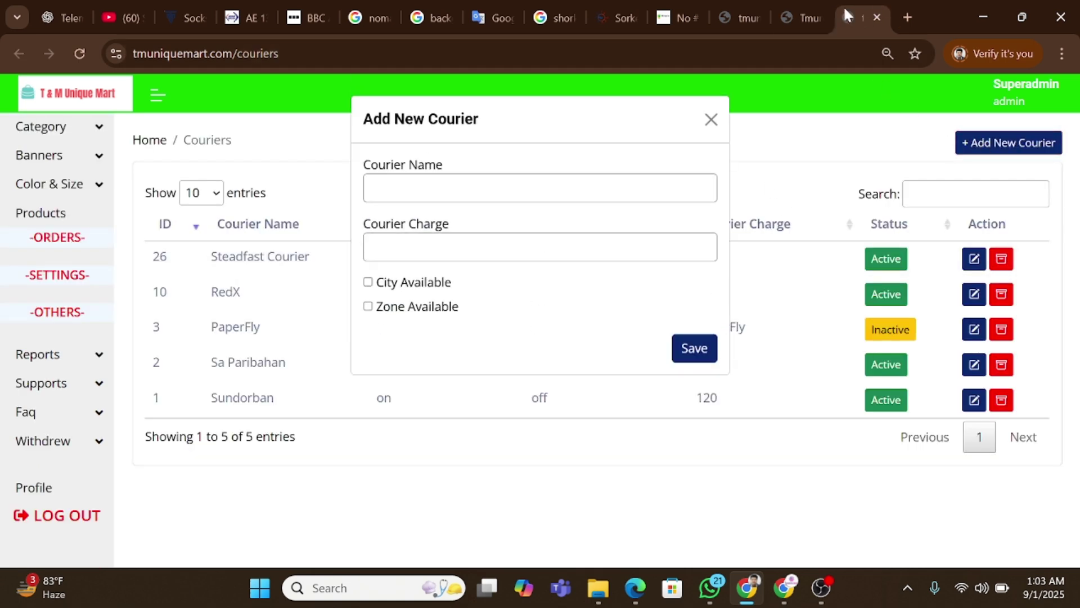
{"action": "left_click", "coordinate": [805, 17]}
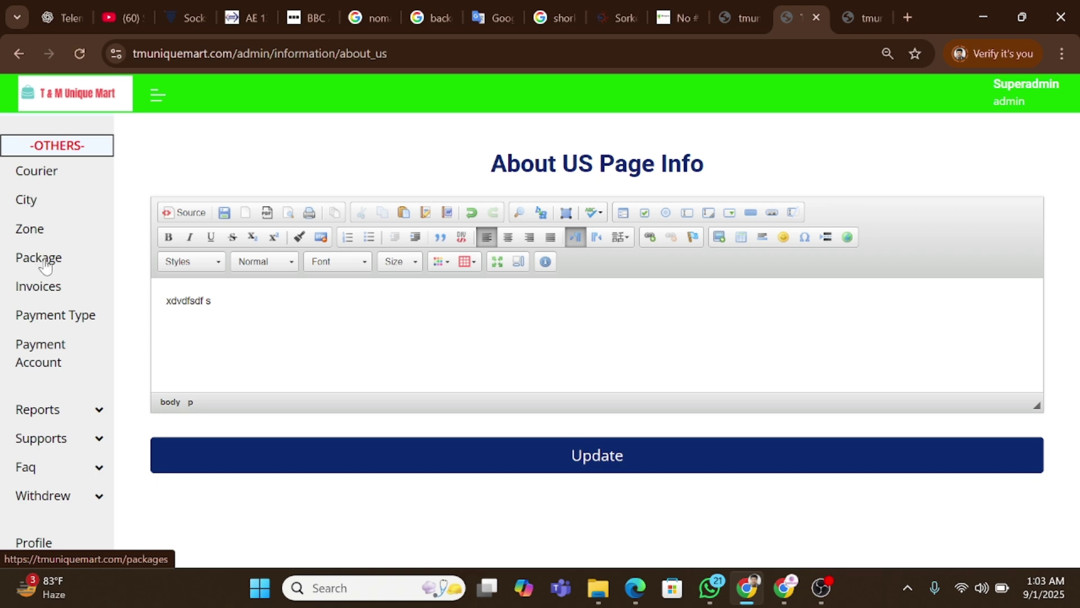
Open Sales Report, Courier Orders and User Orders from Reports in new tabs.
{"action": "left_click", "coordinate": [62, 409]}
{"action": "scroll", "coordinate": [68, 349], "scroll_direction": "down", "scroll_amount": 3}
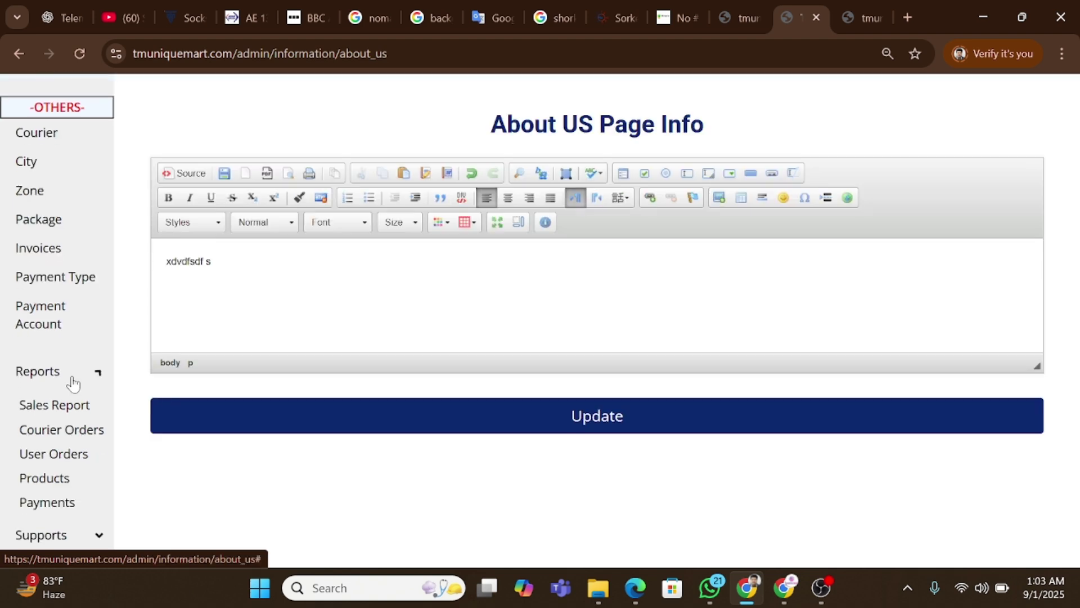
{"action": "right_click", "coordinate": [91, 281]}
{"action": "left_click", "coordinate": [98, 300]}
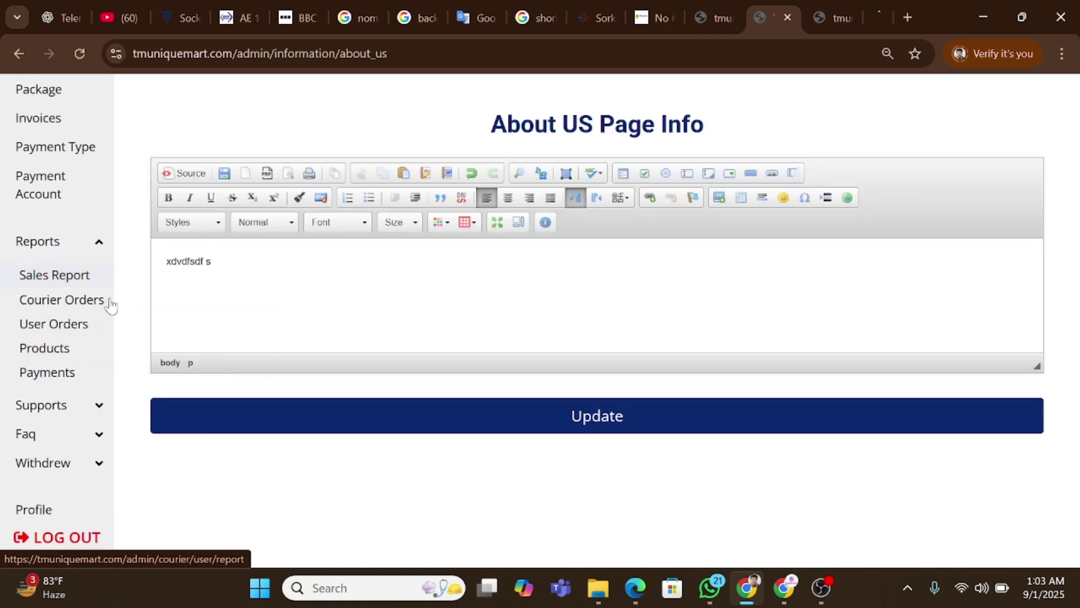
{"action": "right_click", "coordinate": [73, 301]}
{"action": "left_click", "coordinate": [113, 316]}
{"action": "right_click", "coordinate": [79, 324]}
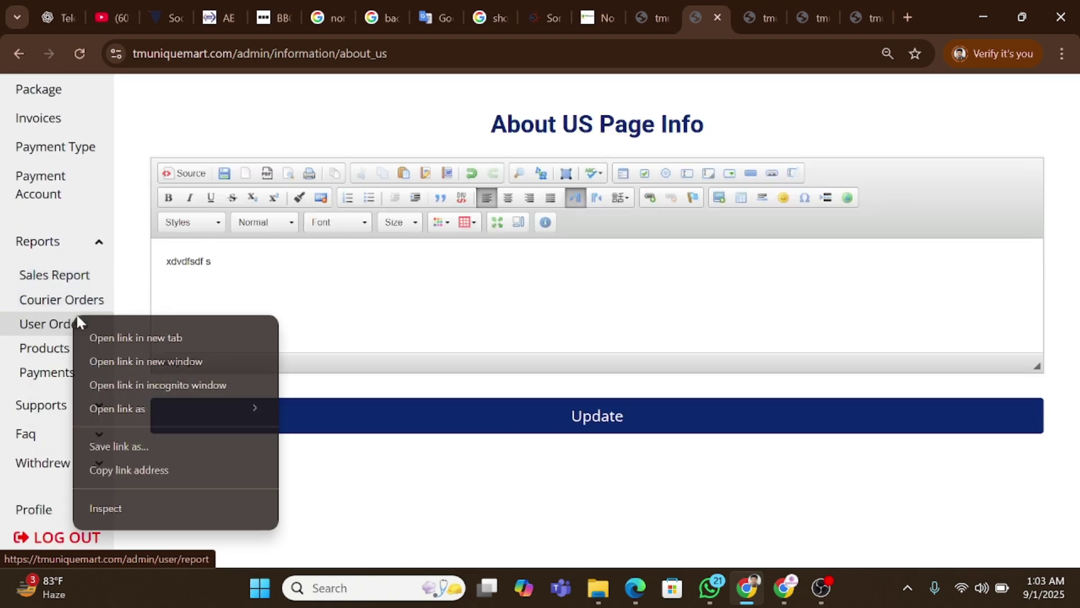
{"action": "left_click", "coordinate": [137, 337]}
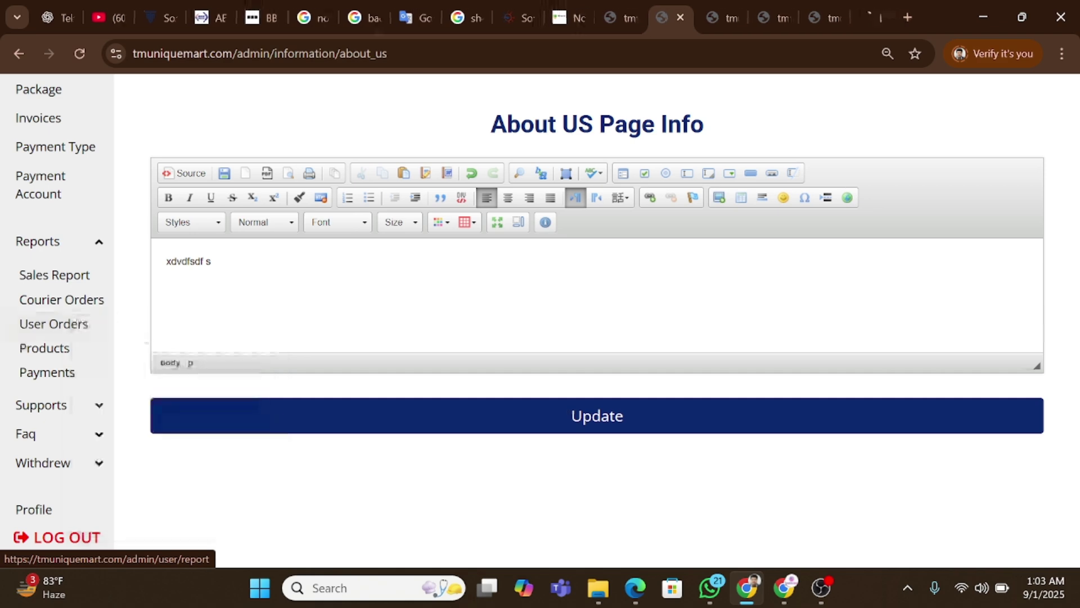
{"action": "left_click", "coordinate": [718, 11]}
Close the Couriers tab and set the report range 2025-07-01 to 2025-09-30.
{"action": "left_click", "coordinate": [711, 120]}
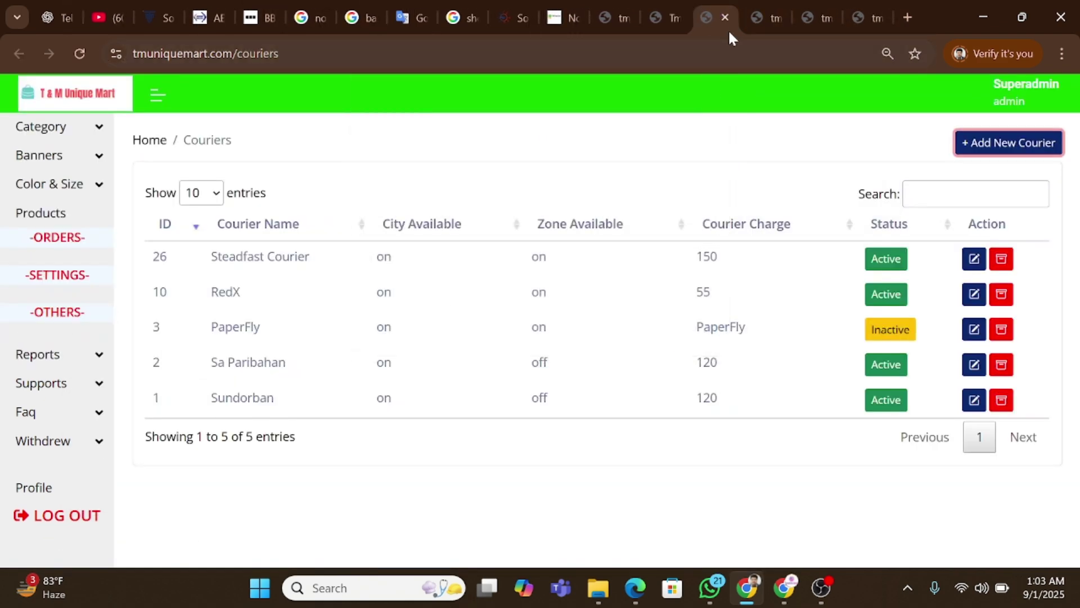
{"action": "left_click", "coordinate": [724, 17]}
{"action": "left_click", "coordinate": [232, 275]}
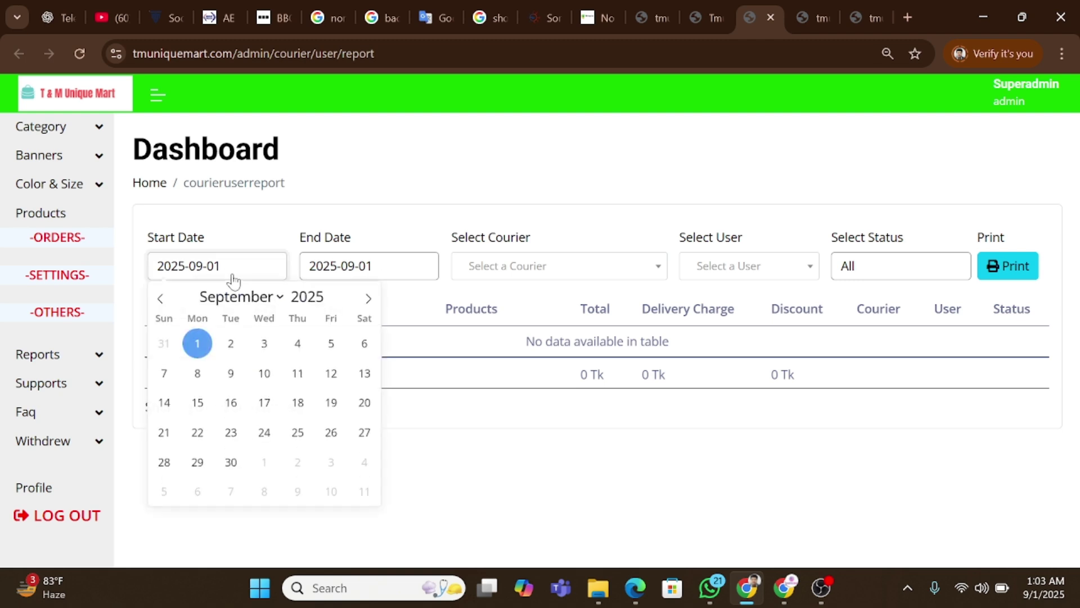
{"action": "left_click", "coordinate": [160, 298]}
{"action": "left_click", "coordinate": [160, 298]}
{"action": "left_click", "coordinate": [231, 343]}
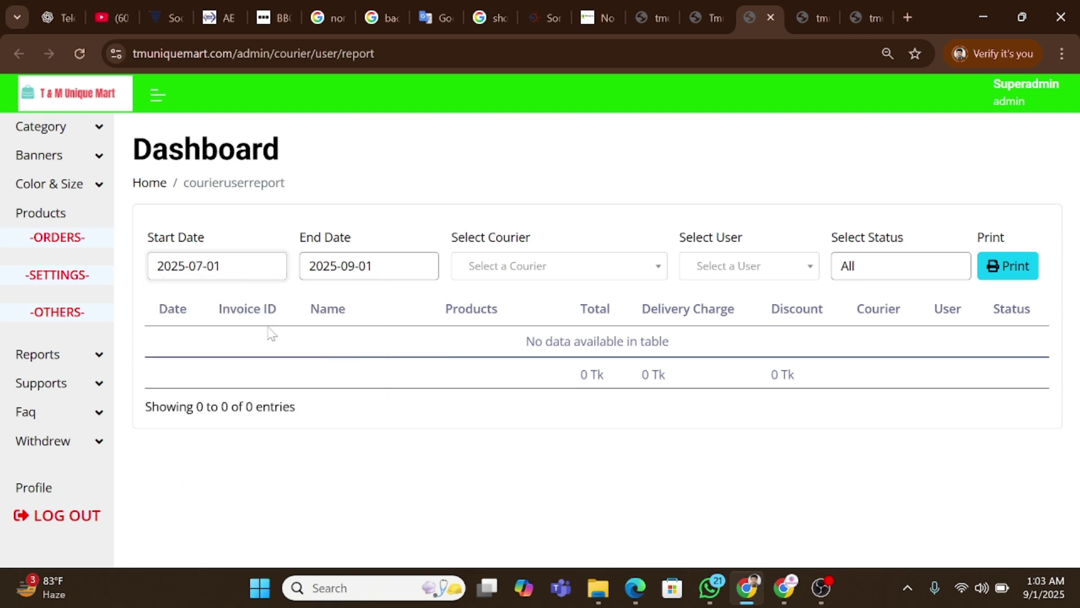
{"action": "left_click", "coordinate": [422, 266]}
{"action": "left_click", "coordinate": [383, 462]}
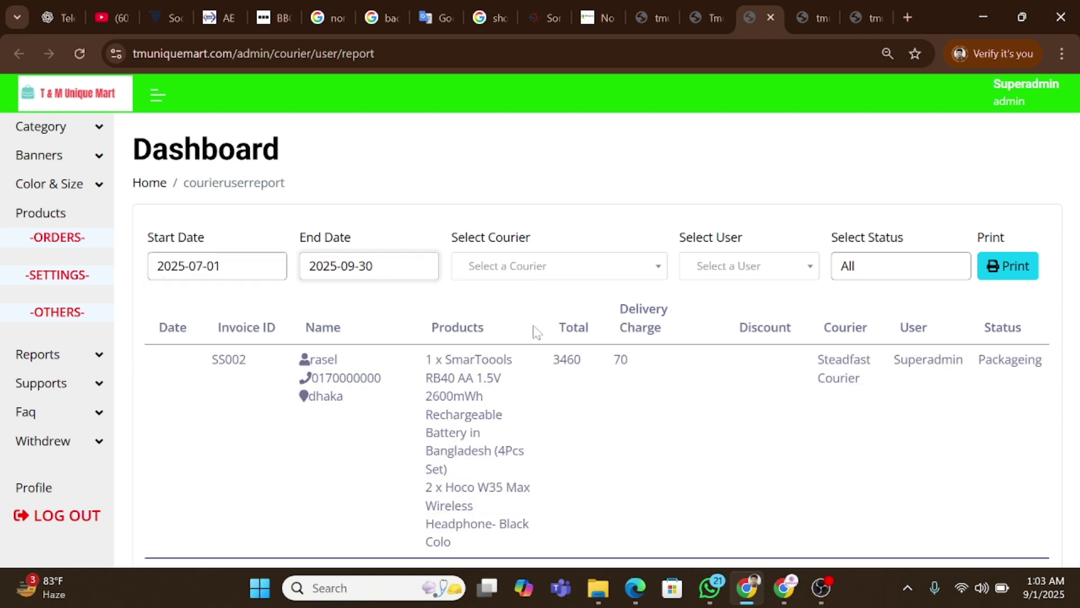
{"action": "left_click", "coordinate": [1029, 270]}
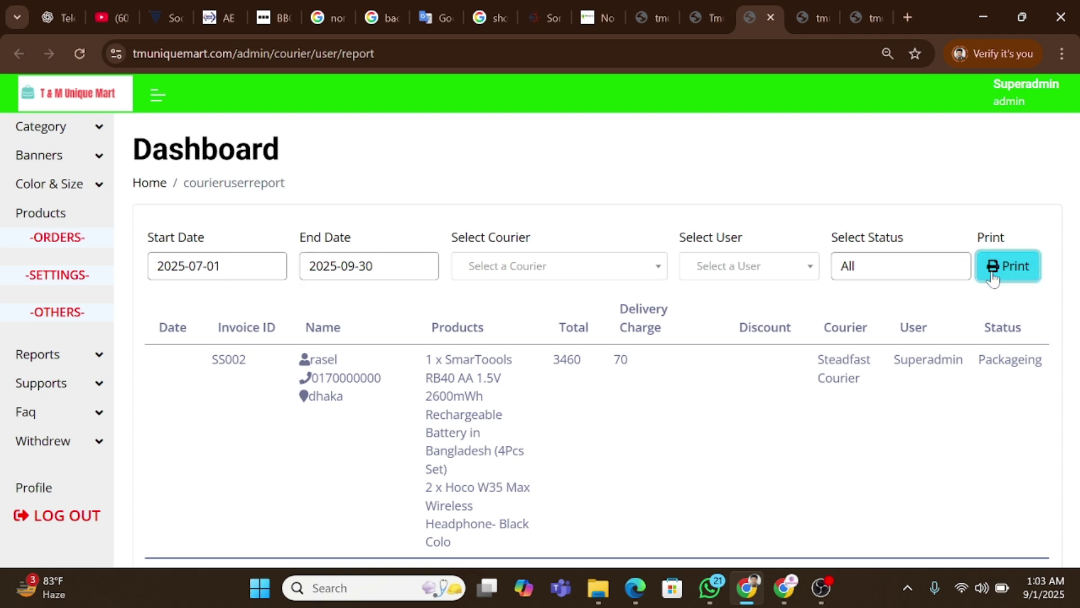
Try the Invoiced status, first-user and RedX courier filters on the report.
{"action": "left_click", "coordinate": [895, 271]}
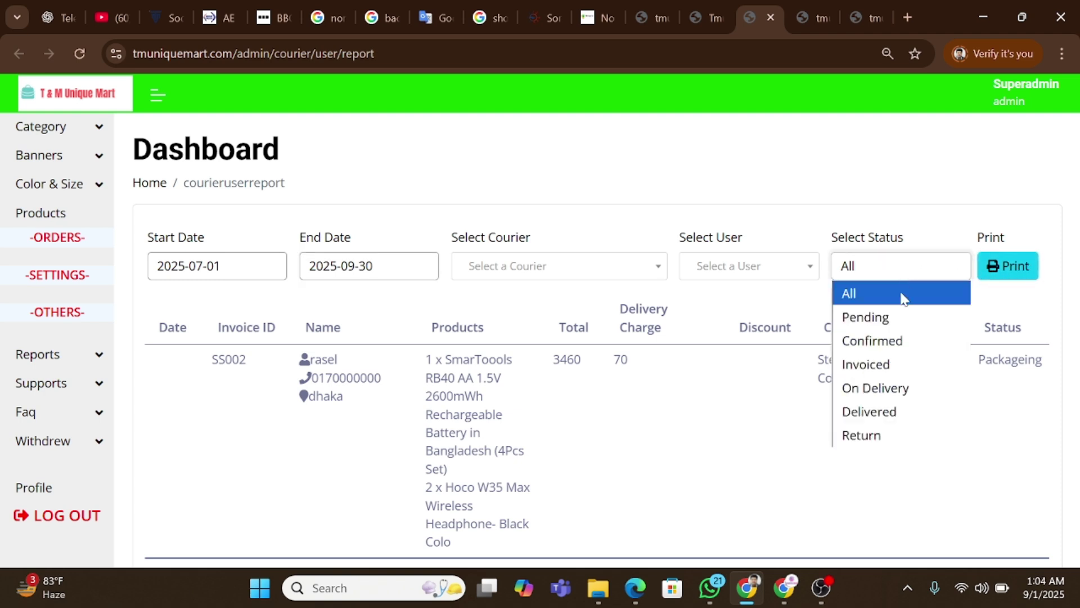
{"action": "left_click", "coordinate": [871, 363]}
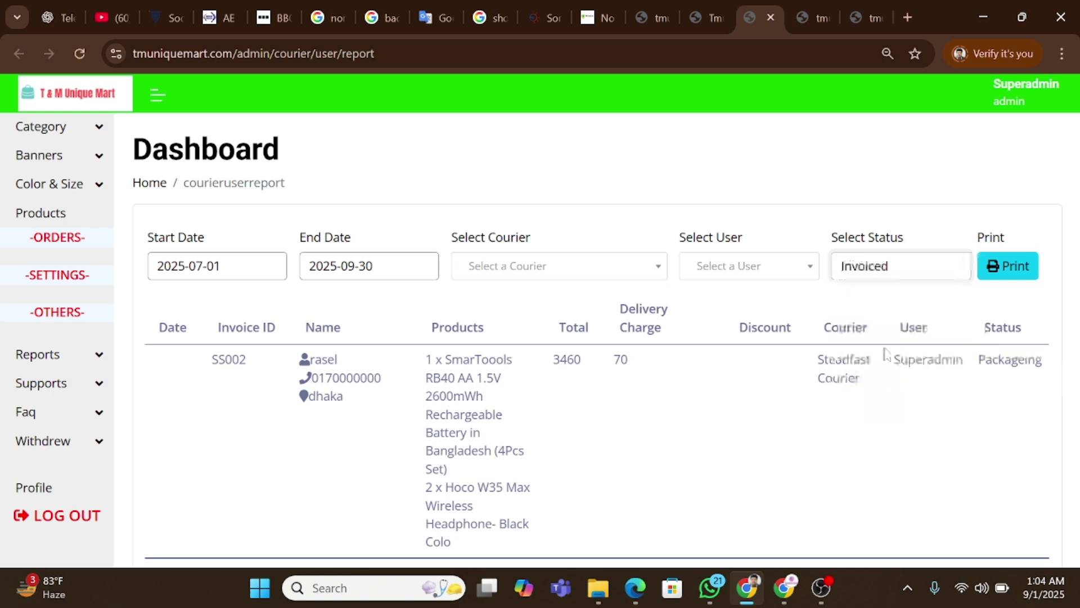
{"action": "left_click", "coordinate": [905, 268]}
{"action": "left_click", "coordinate": [863, 292]}
{"action": "left_click", "coordinate": [776, 266]}
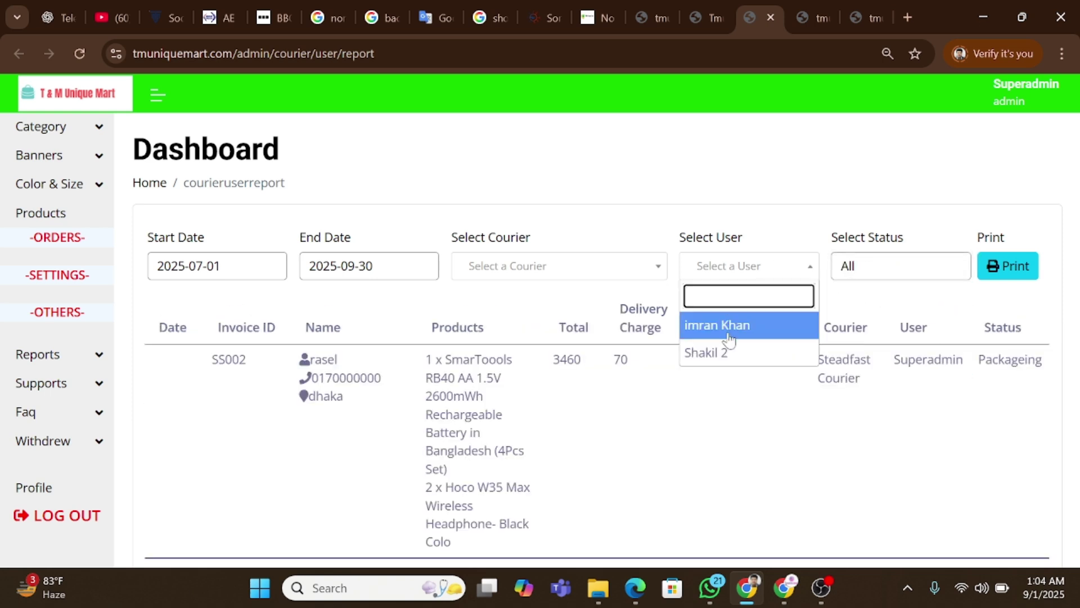
{"action": "left_click", "coordinate": [729, 336]}
{"action": "left_click", "coordinate": [594, 273]}
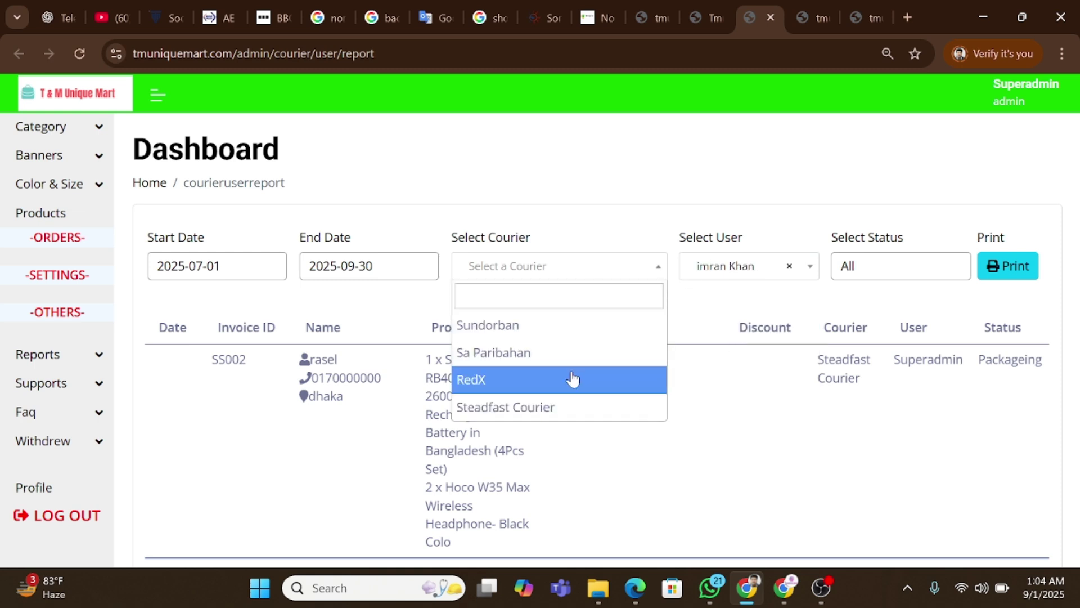
{"action": "left_click", "coordinate": [571, 375]}
Settle the filters on Sundorban courier and Pending status with no user filter.
{"action": "left_click", "coordinate": [605, 274]}
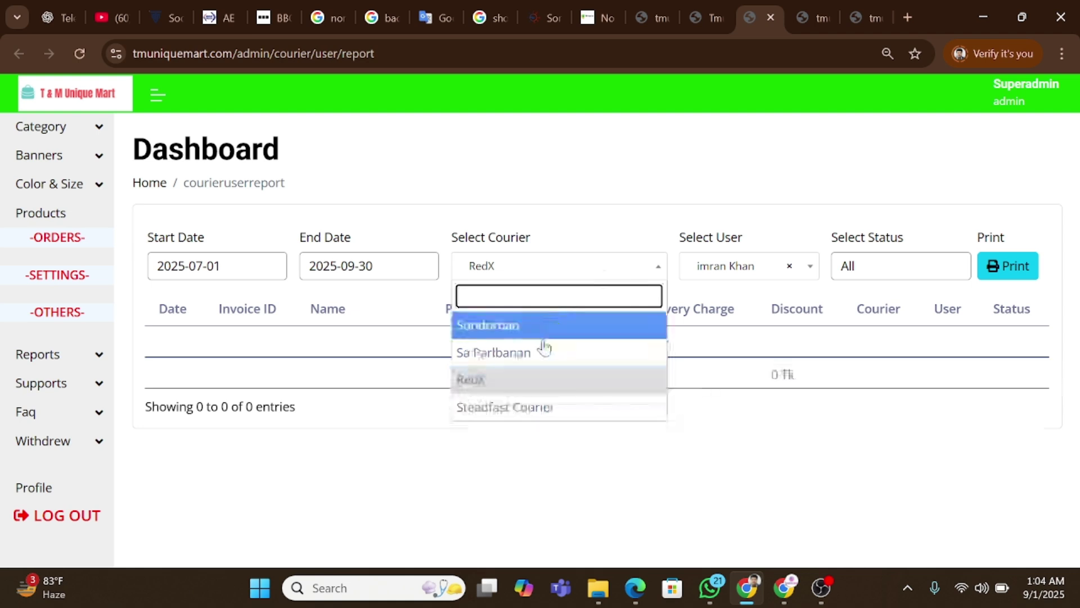
{"action": "left_click", "coordinate": [539, 332]}
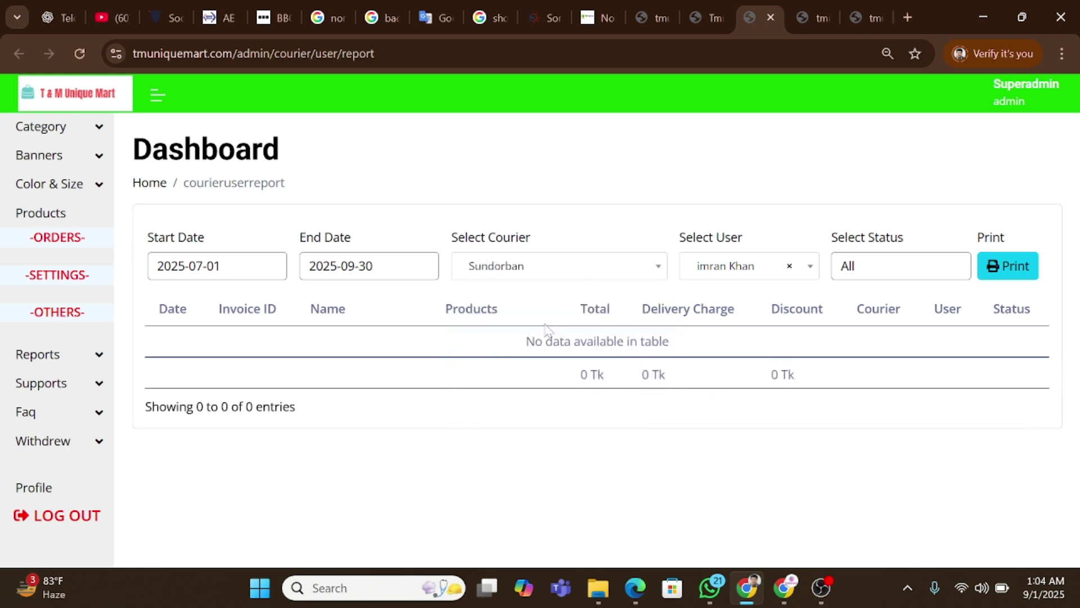
{"action": "left_click", "coordinate": [747, 265]}
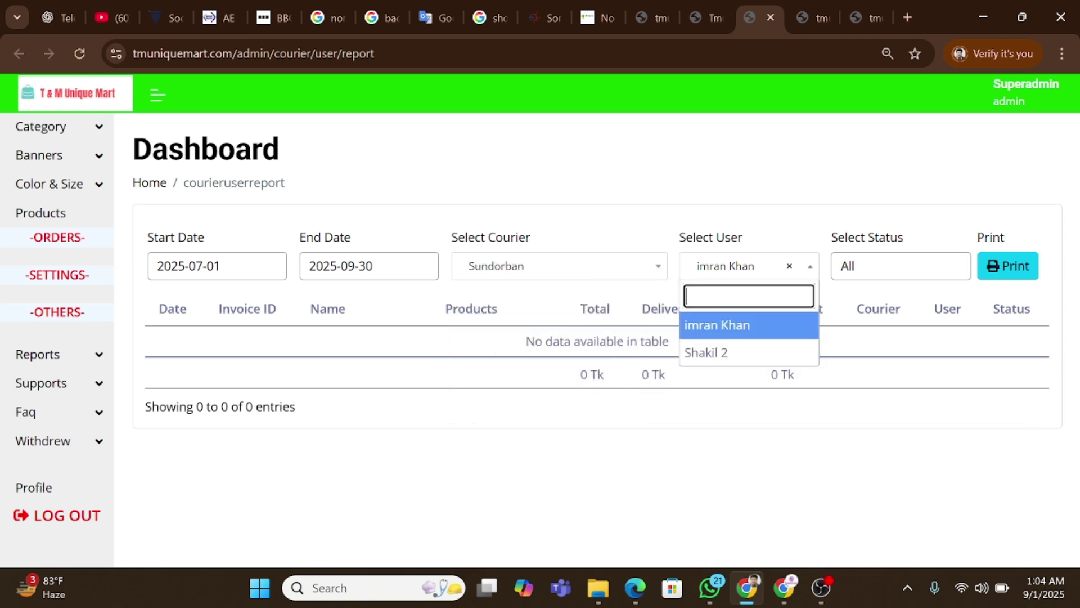
{"action": "left_click", "coordinate": [790, 266]}
{"action": "left_click", "coordinate": [793, 232]}
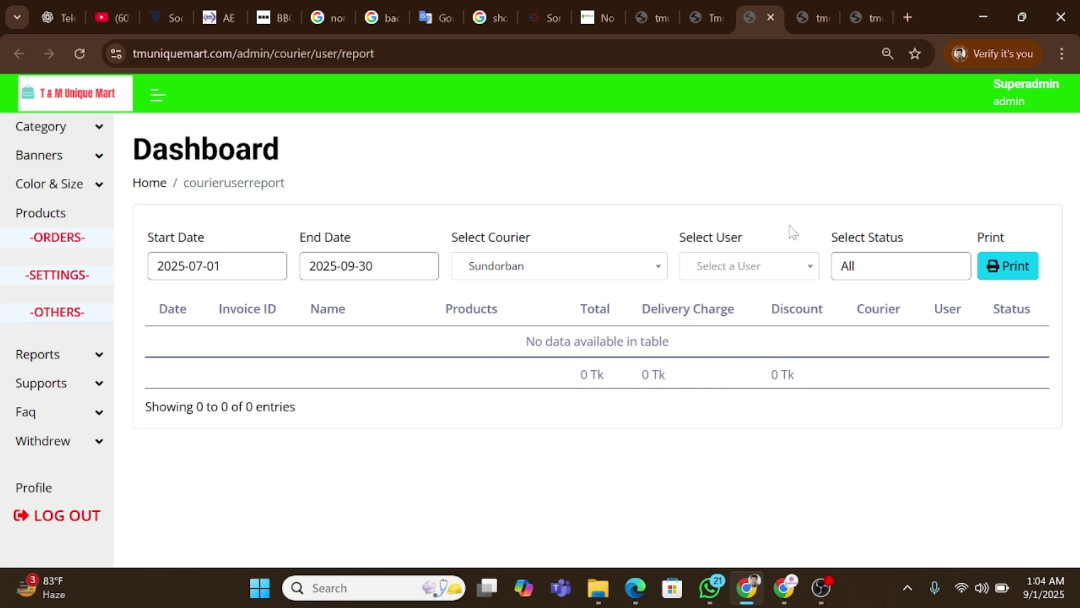
{"action": "left_click", "coordinate": [901, 270]}
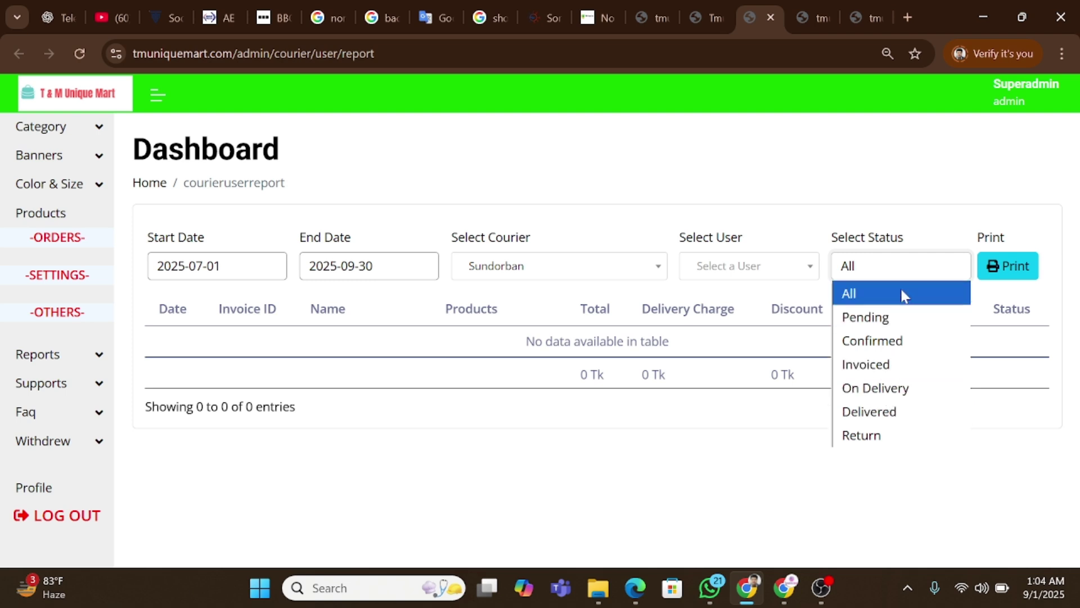
{"action": "left_click", "coordinate": [885, 314]}
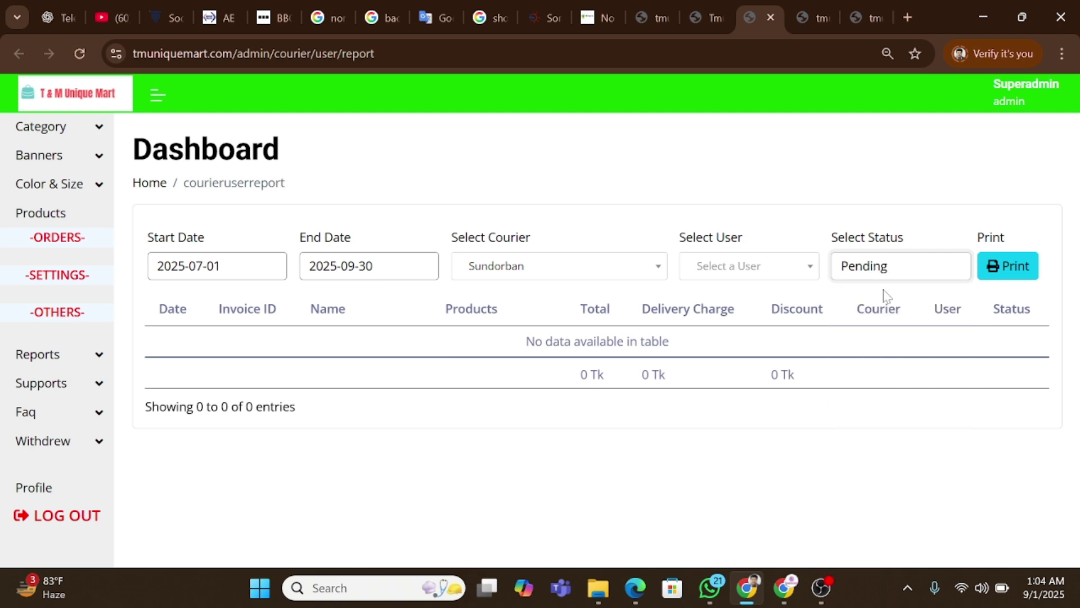
Switch to the per-courier summary report and expand the Others and Reports sidebar groups.
{"action": "key", "text": "ctrl+Tab"}
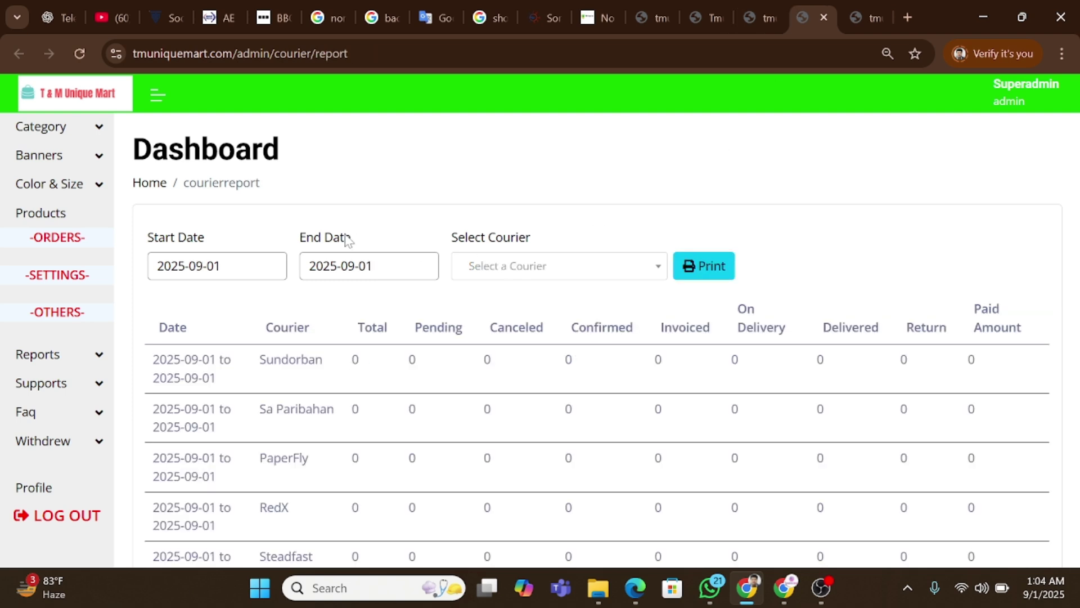
{"action": "scroll", "coordinate": [336, 310], "scroll_direction": "down", "scroll_amount": 1}
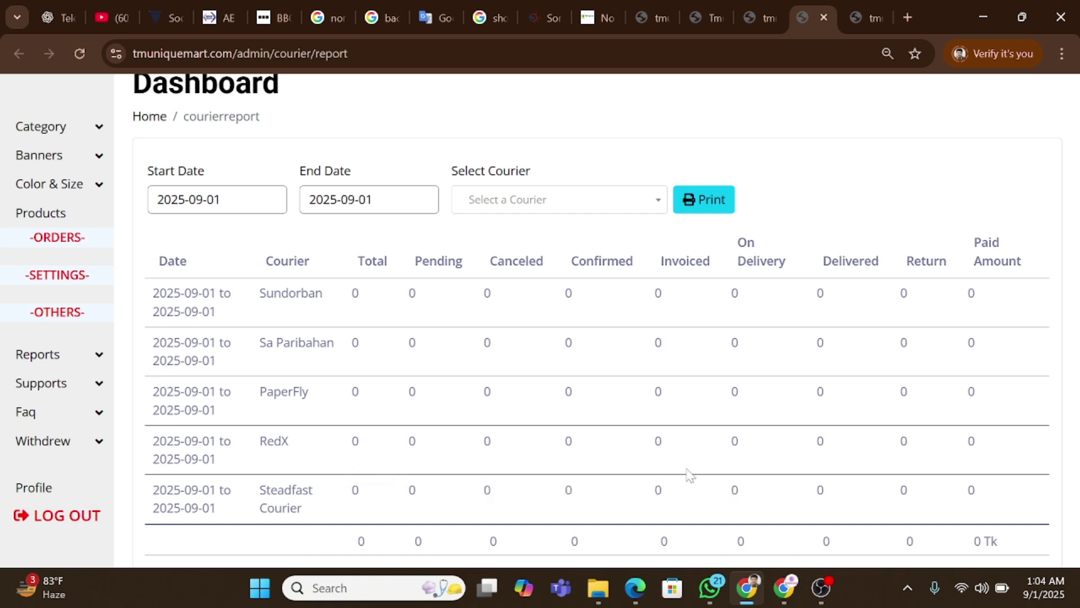
{"action": "left_click", "coordinate": [93, 314]}
{"action": "scroll", "coordinate": [79, 334], "scroll_direction": "down", "scroll_amount": 3}
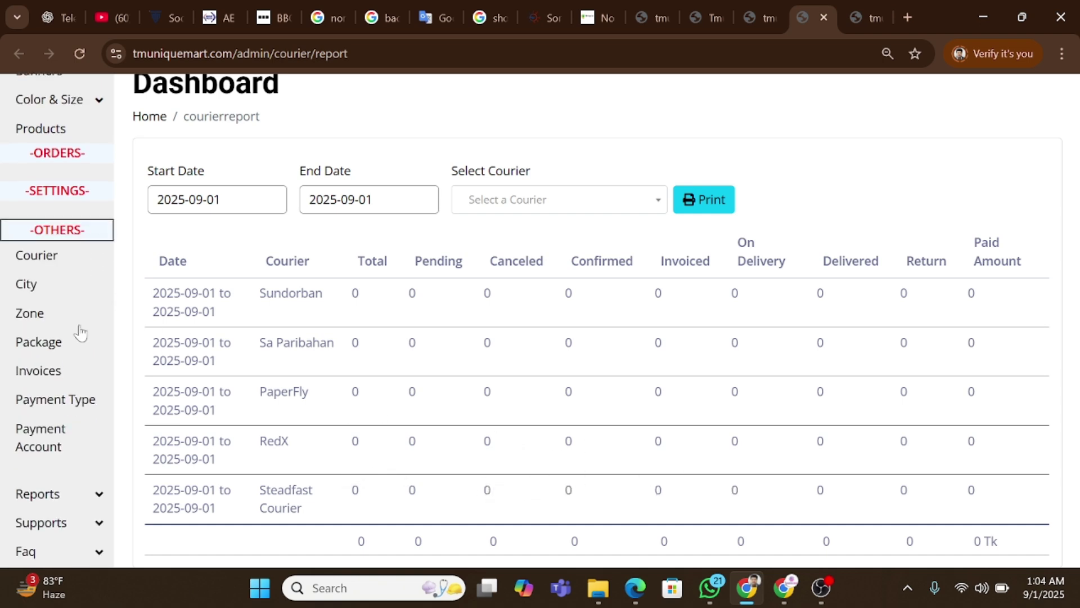
{"action": "left_click", "coordinate": [72, 377]}
{"action": "scroll", "coordinate": [72, 377], "scroll_direction": "down", "scroll_amount": 3}
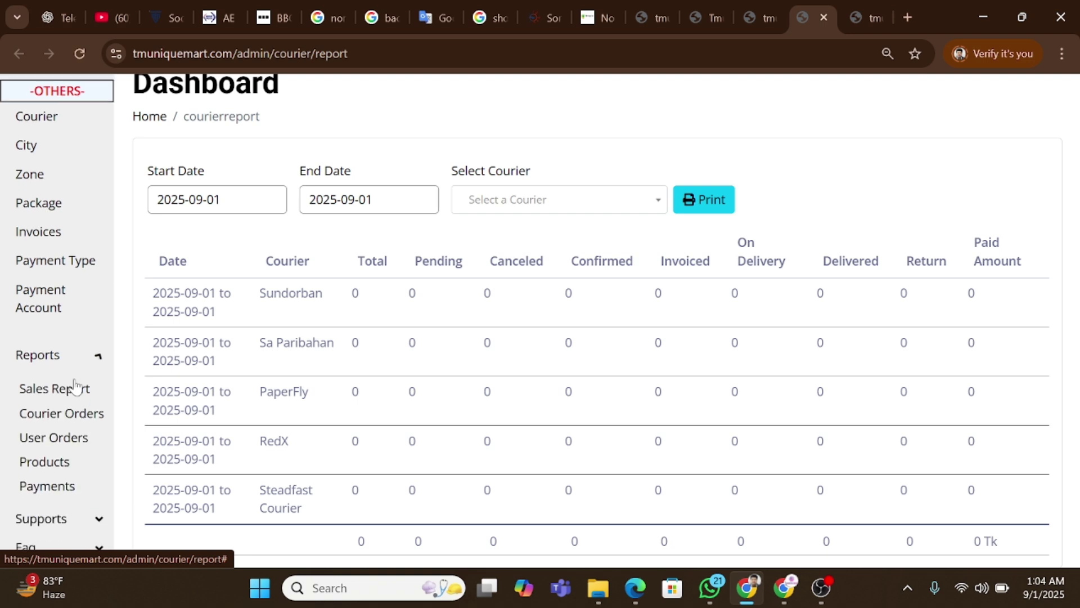
Open the Products report and set its start date to 2025-08-01.
{"action": "left_click", "coordinate": [63, 352]}
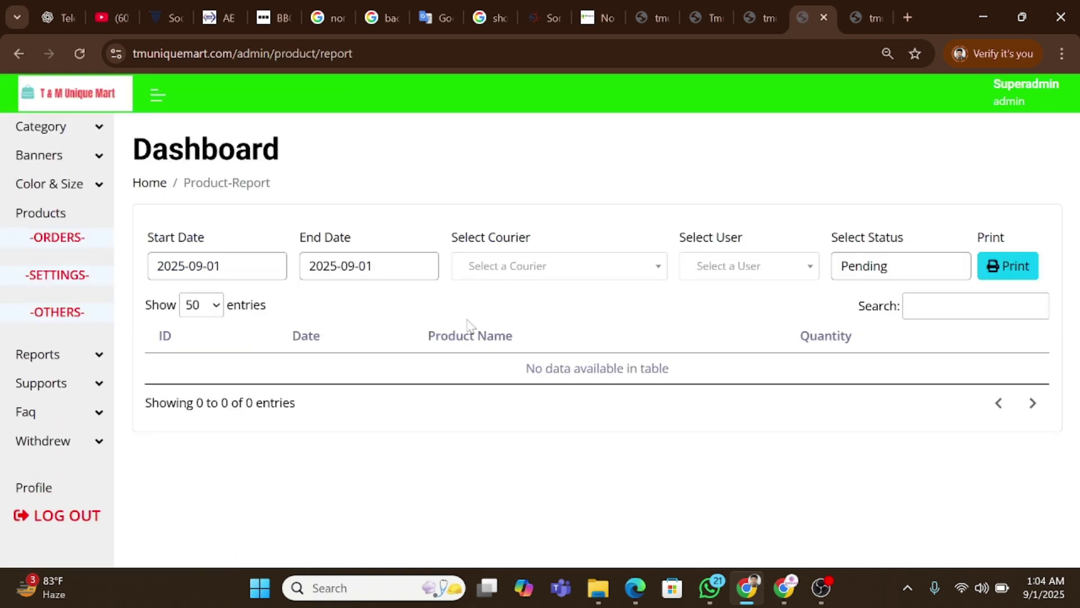
{"action": "left_click", "coordinate": [259, 276]}
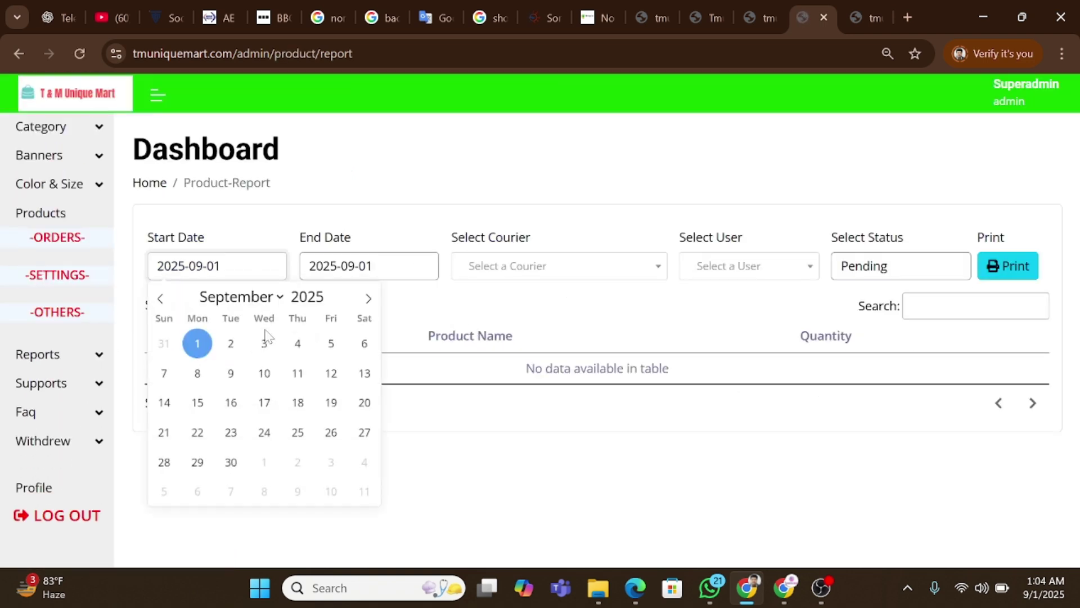
{"action": "left_click", "coordinate": [159, 299]}
{"action": "left_click", "coordinate": [333, 345]}
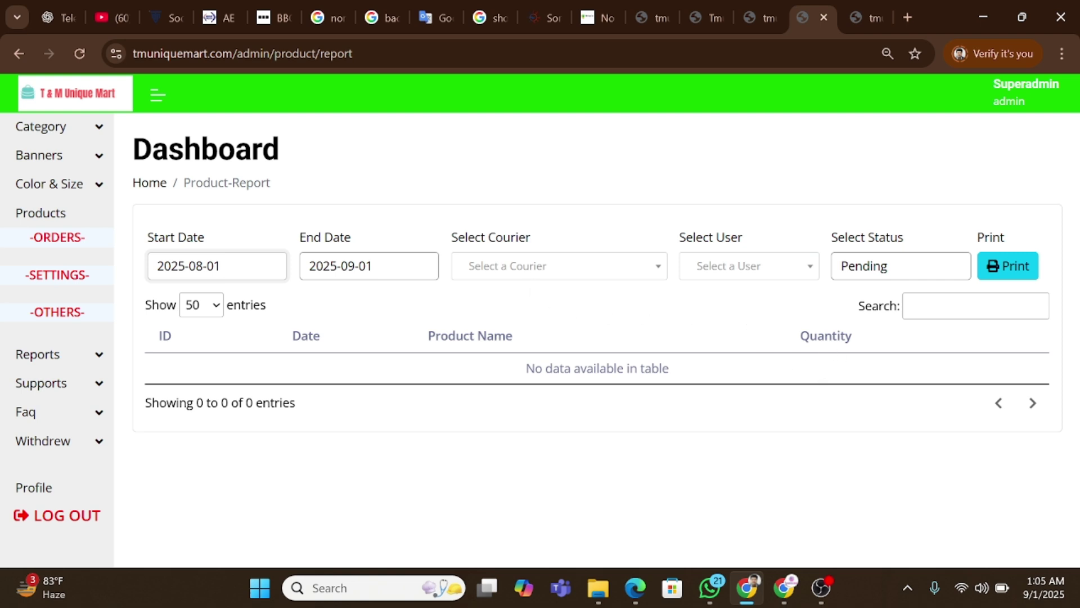
{"action": "double_click", "coordinate": [825, 336]}
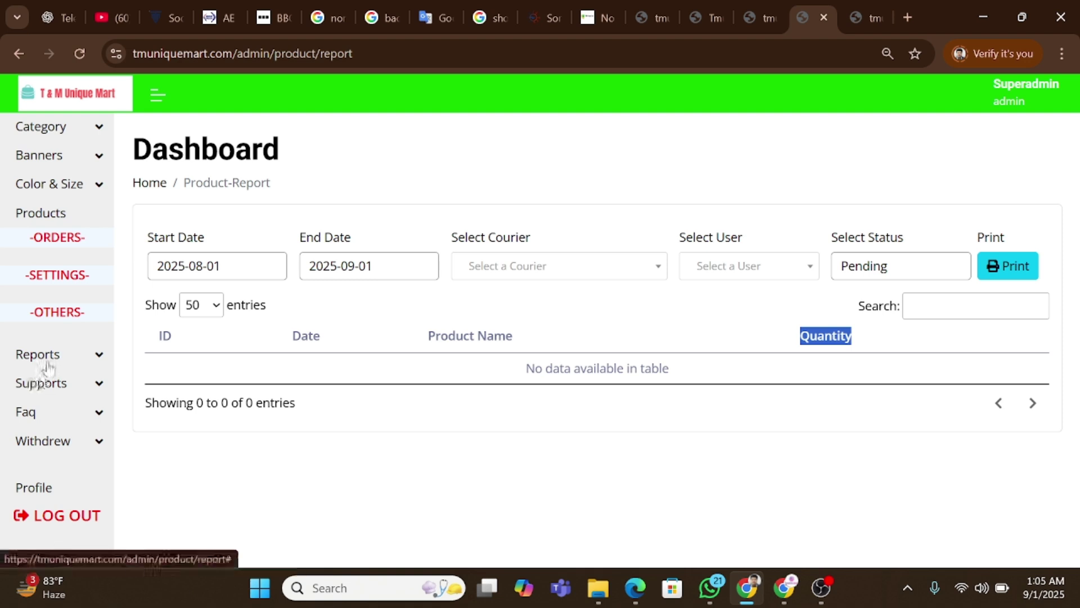
Expand the Reports and Supports sidebar groups, then switch to the orders overview tab.
{"action": "left_click", "coordinate": [17, 360]}
{"action": "scroll", "coordinate": [23, 365], "scroll_direction": "down", "scroll_amount": 2}
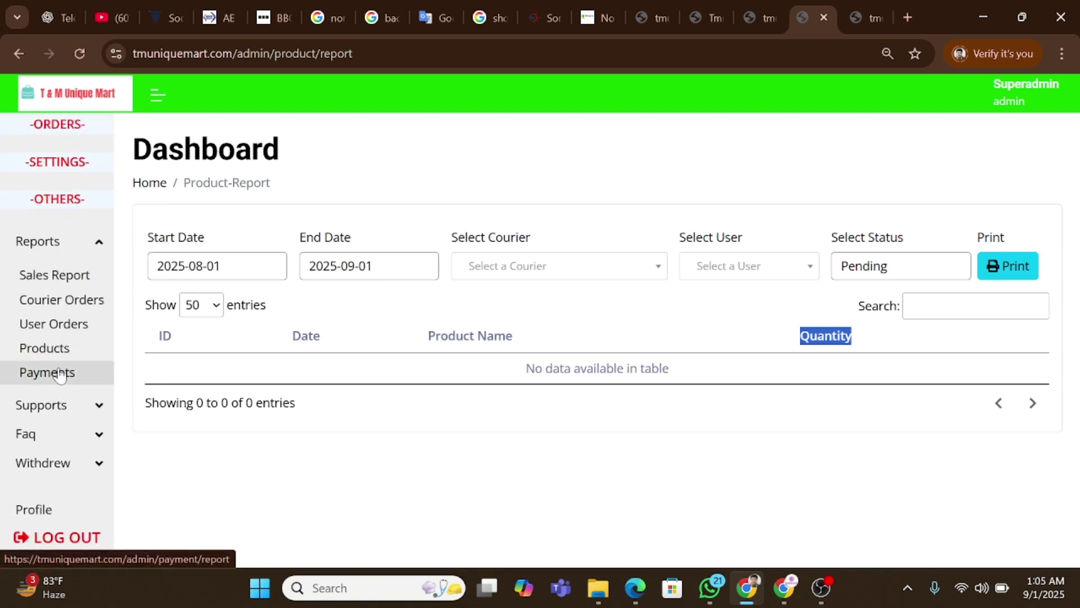
{"action": "left_click", "coordinate": [60, 403]}
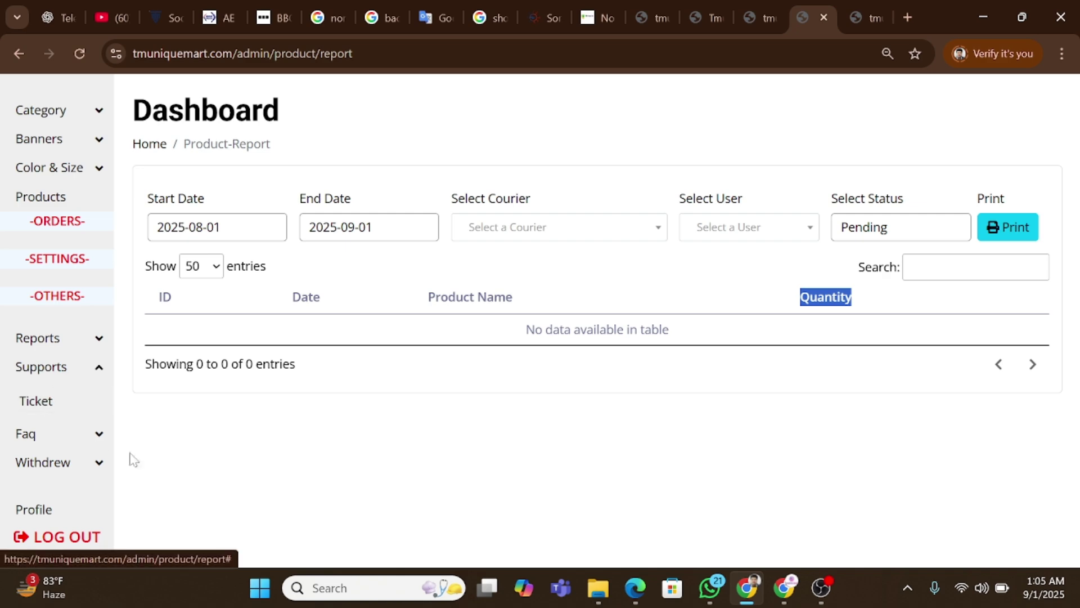
{"action": "left_click", "coordinate": [677, 9]}
Close the leftover admin report tabs and go to the reseller login page.
{"action": "left_click", "coordinate": [670, 16]}
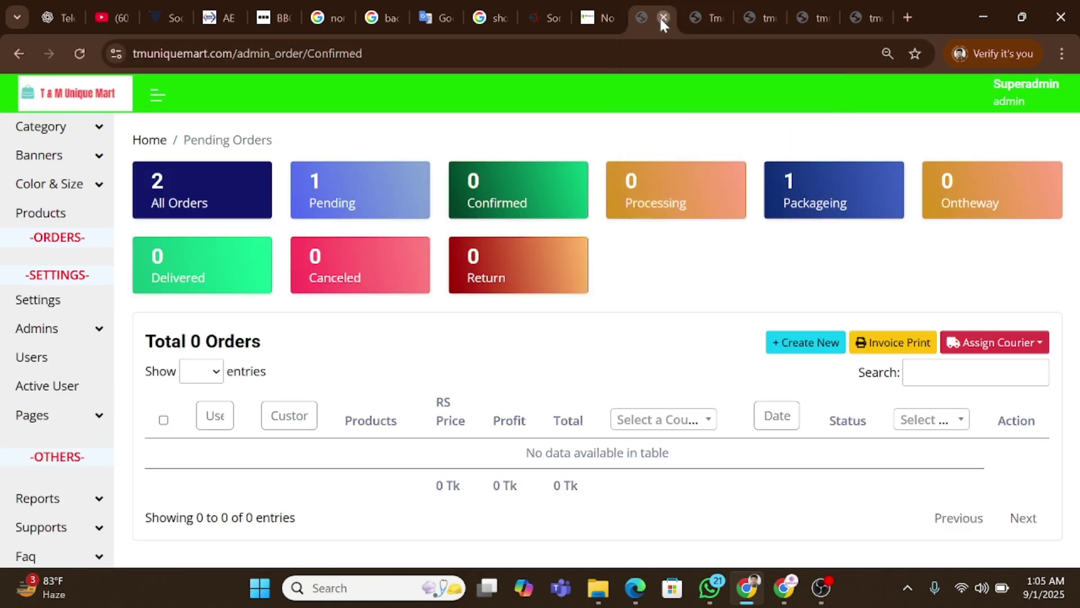
{"action": "left_click", "coordinate": [661, 17]}
{"action": "left_click", "coordinate": [669, 17]}
{"action": "left_click", "coordinate": [662, 17]}
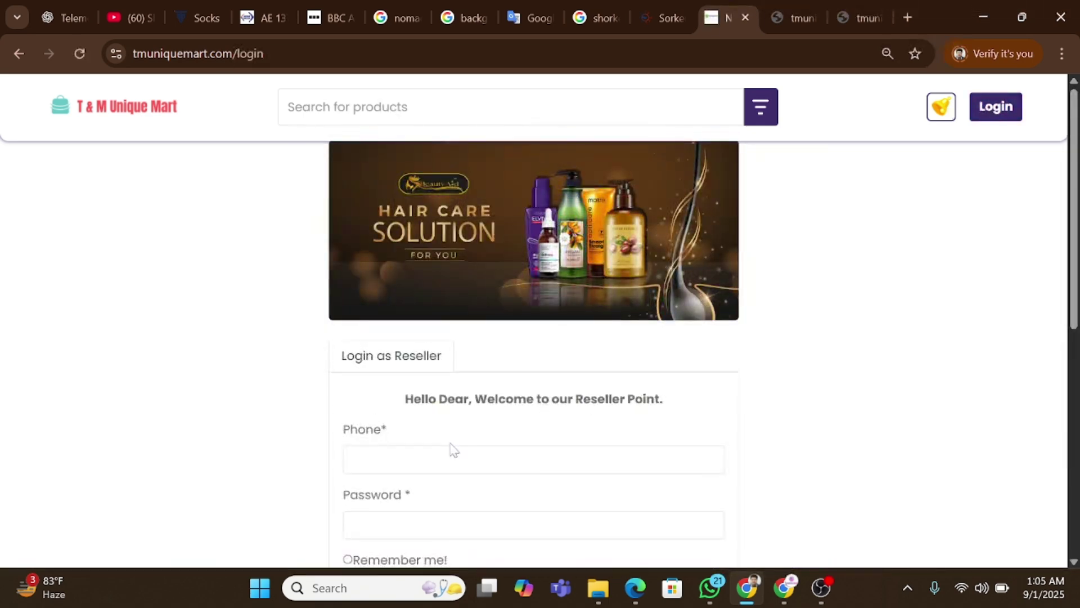
Log in as the reseller using the saved phone number and the account password.
{"action": "left_click", "coordinate": [450, 458]}
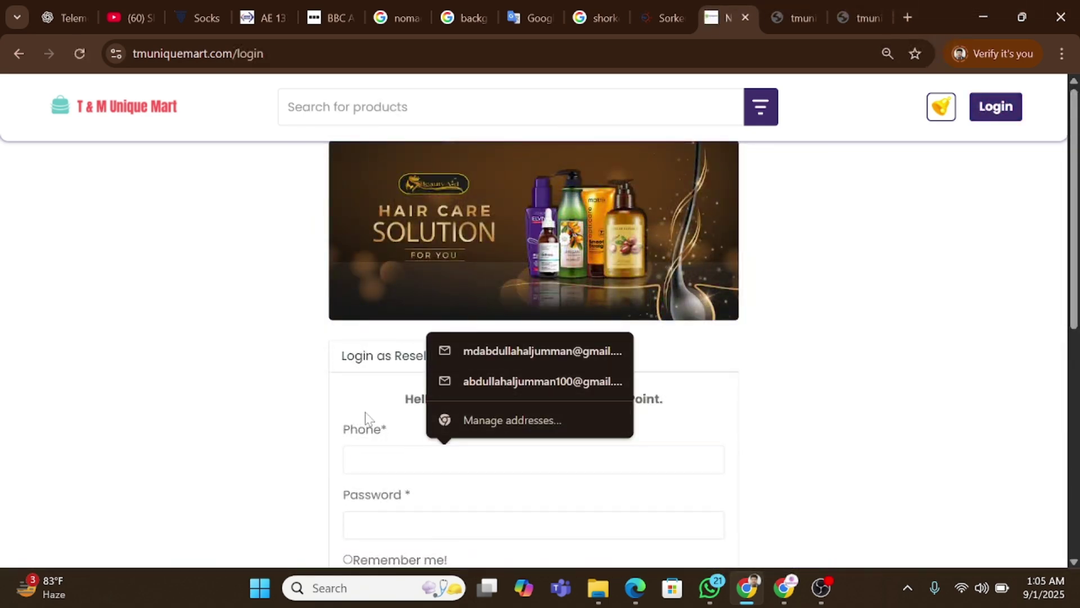
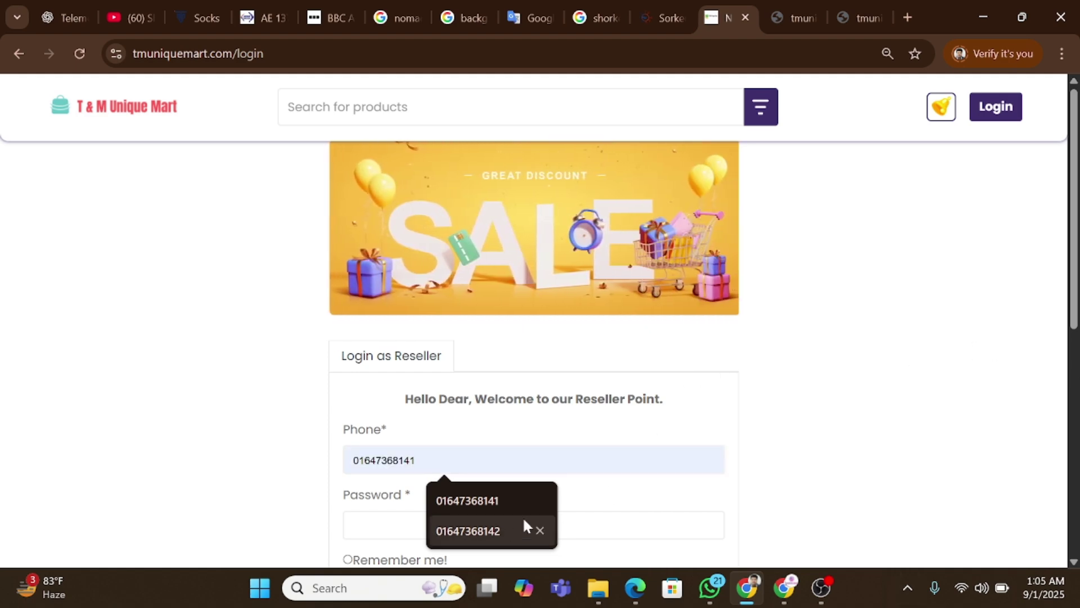
{"action": "left_click", "coordinate": [524, 525]}
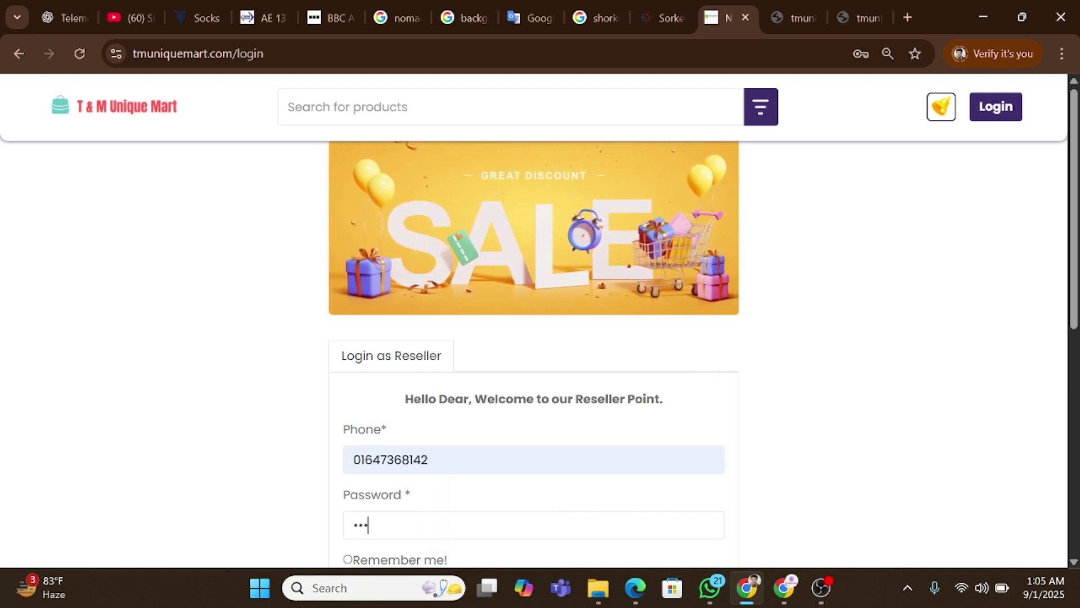
{"action": "type", "text": "•••"}
{"action": "key", "text": "Return"}
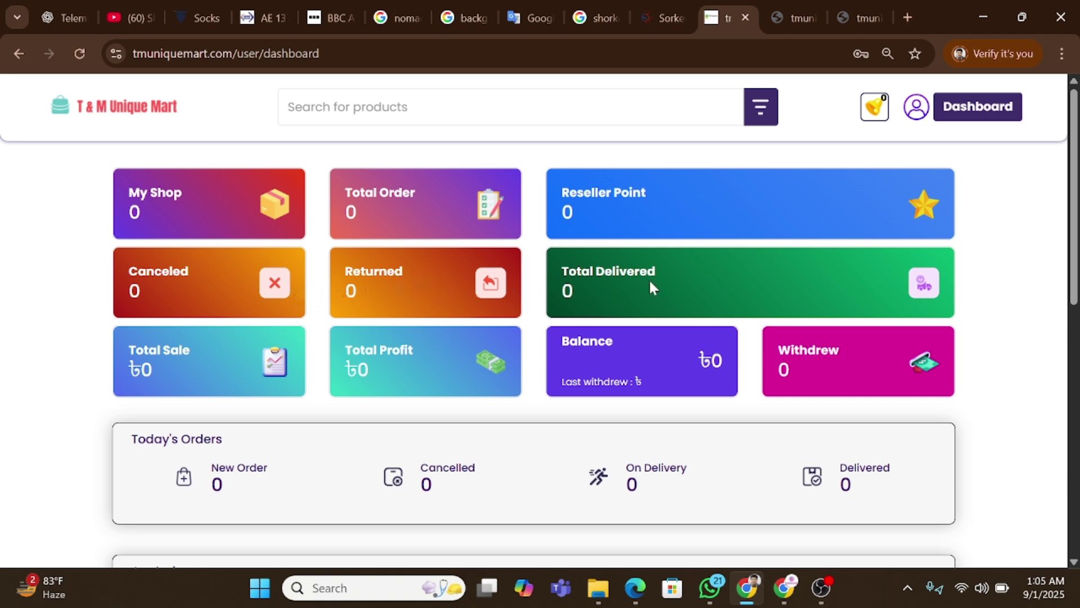
Review the zero Total Sale, Total Profit, Balance and Withdrew figures, then open the account menu.
{"action": "scroll", "coordinate": [450, 282], "scroll_direction": "down", "scroll_amount": 2}
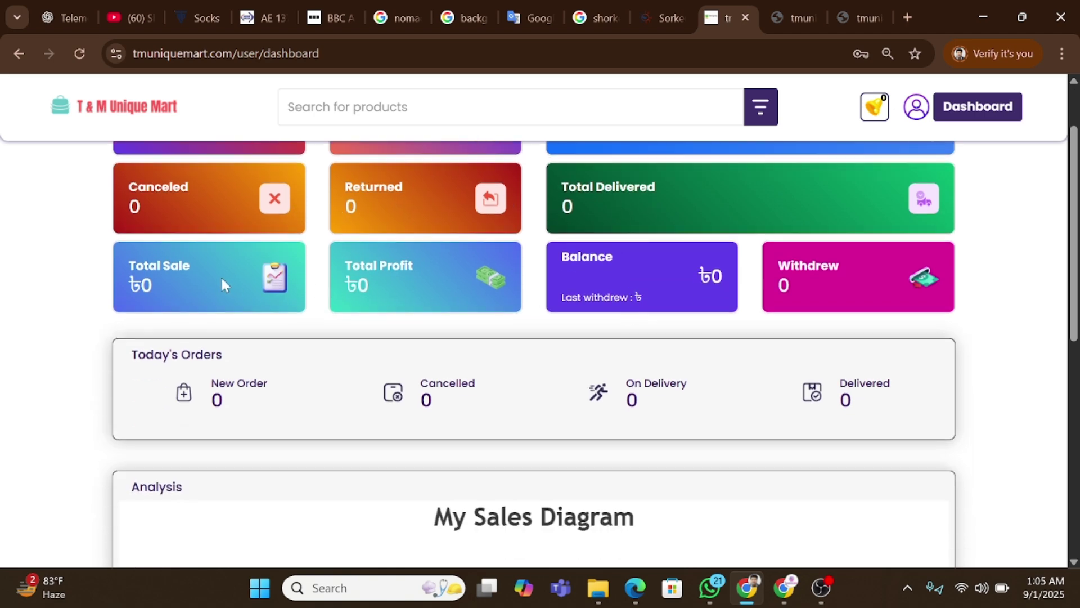
{"action": "triple_click", "coordinate": [240, 268]}
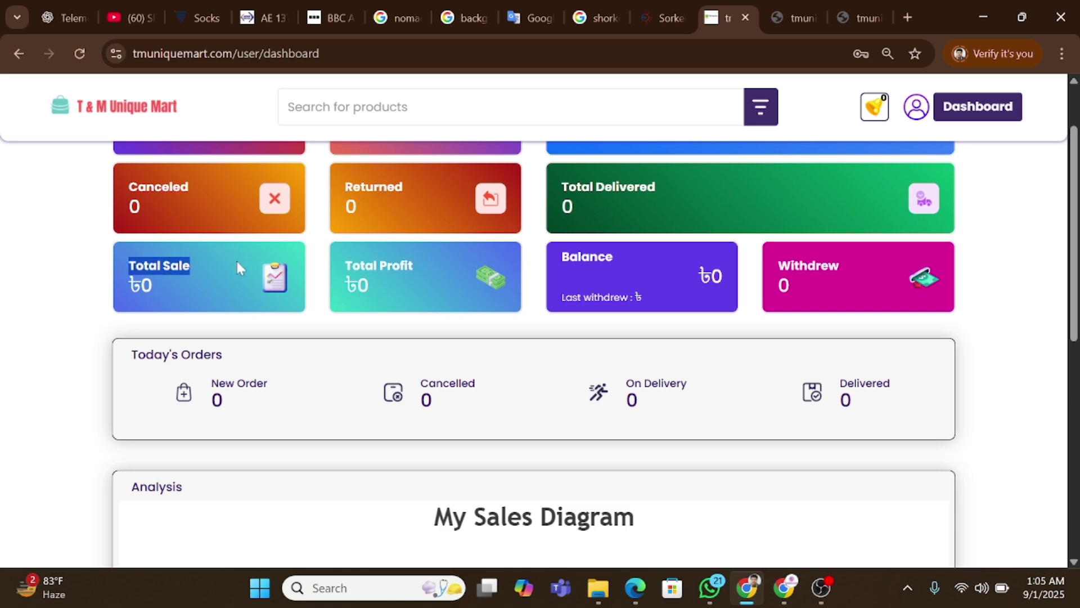
{"action": "triple_click", "coordinate": [407, 267]}
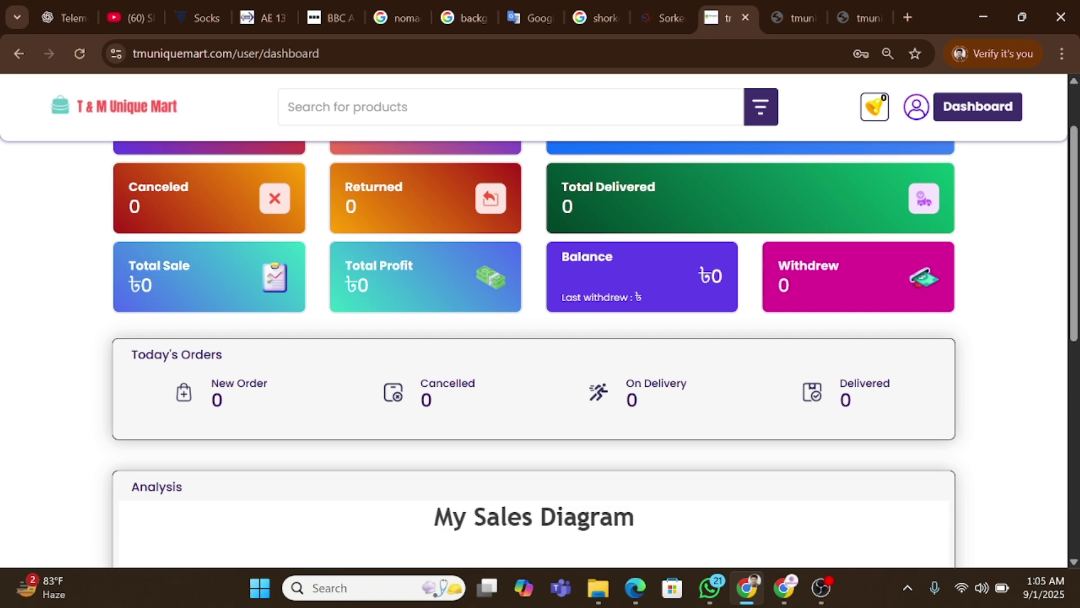
{"action": "triple_click", "coordinate": [593, 254]}
{"action": "triple_click", "coordinate": [808, 266]}
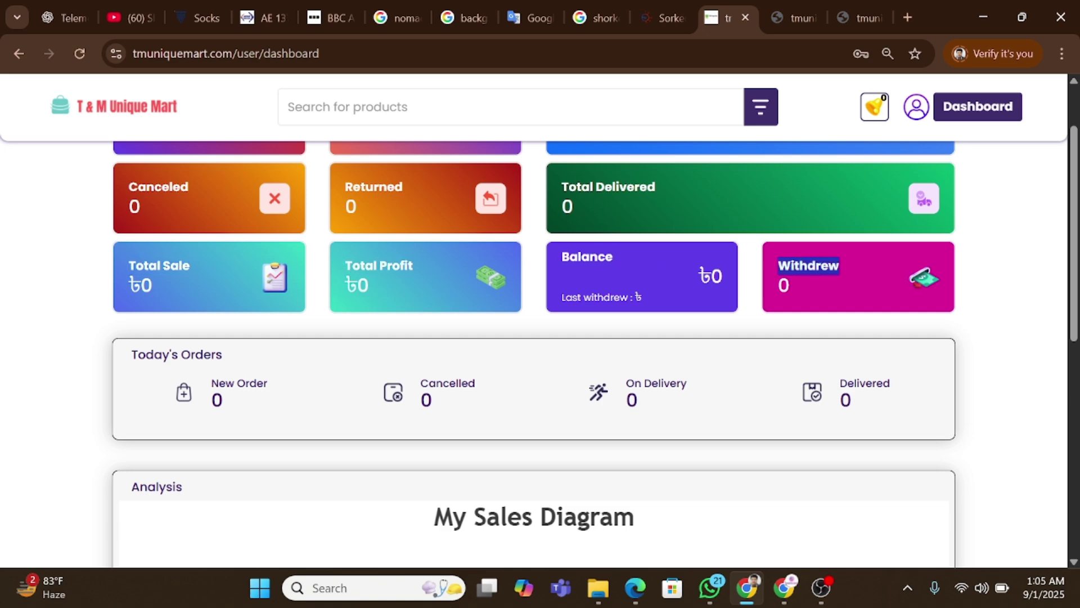
{"action": "left_click", "coordinate": [879, 286]}
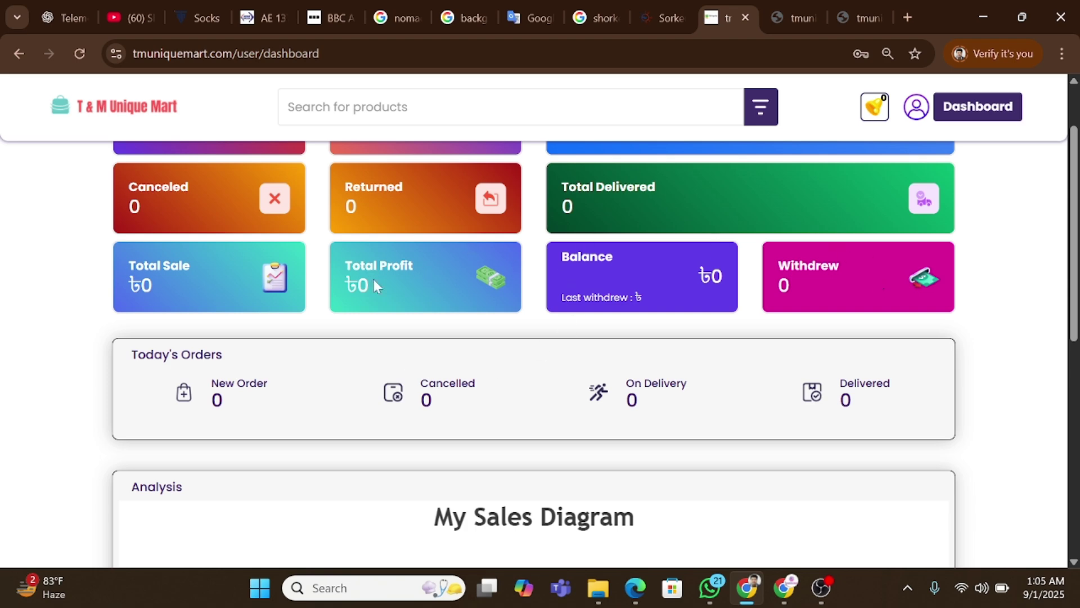
{"action": "scroll", "coordinate": [374, 279], "scroll_direction": "down", "scroll_amount": 3}
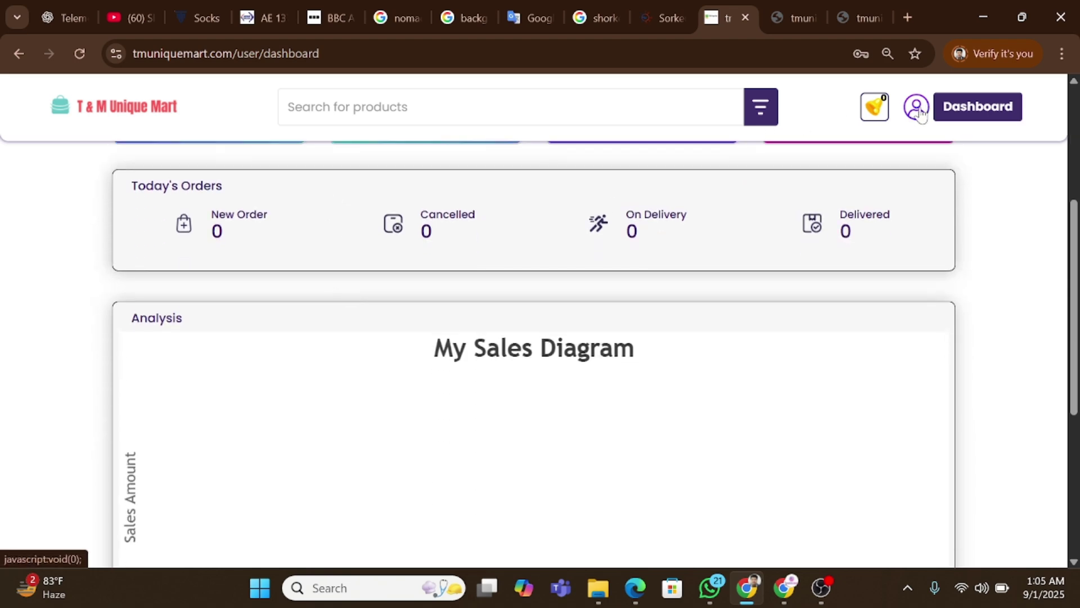
{"action": "left_click", "coordinate": [917, 107]}
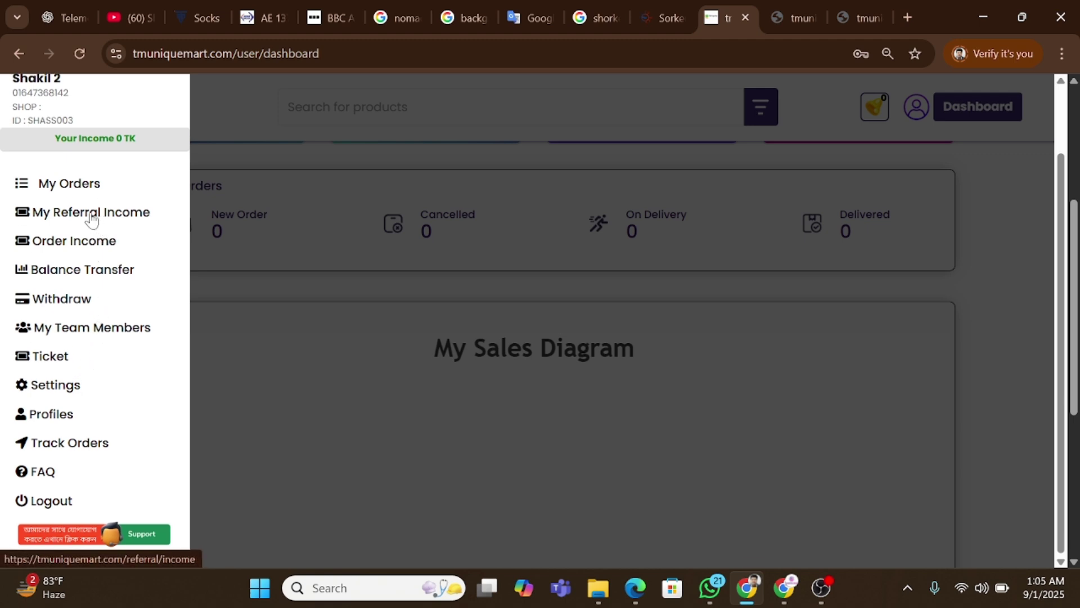
Open My Orders in a new tab and inspect its 'No Orders Found' message.
{"action": "right_click", "coordinate": [90, 184]}
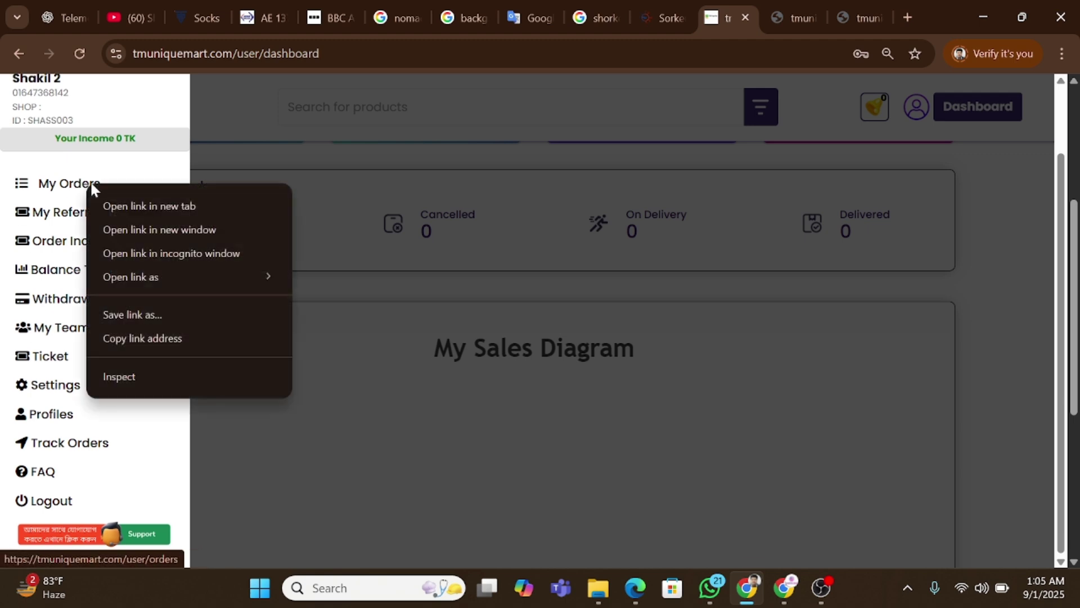
{"action": "left_click", "coordinate": [117, 205]}
{"action": "left_click", "coordinate": [741, 17]}
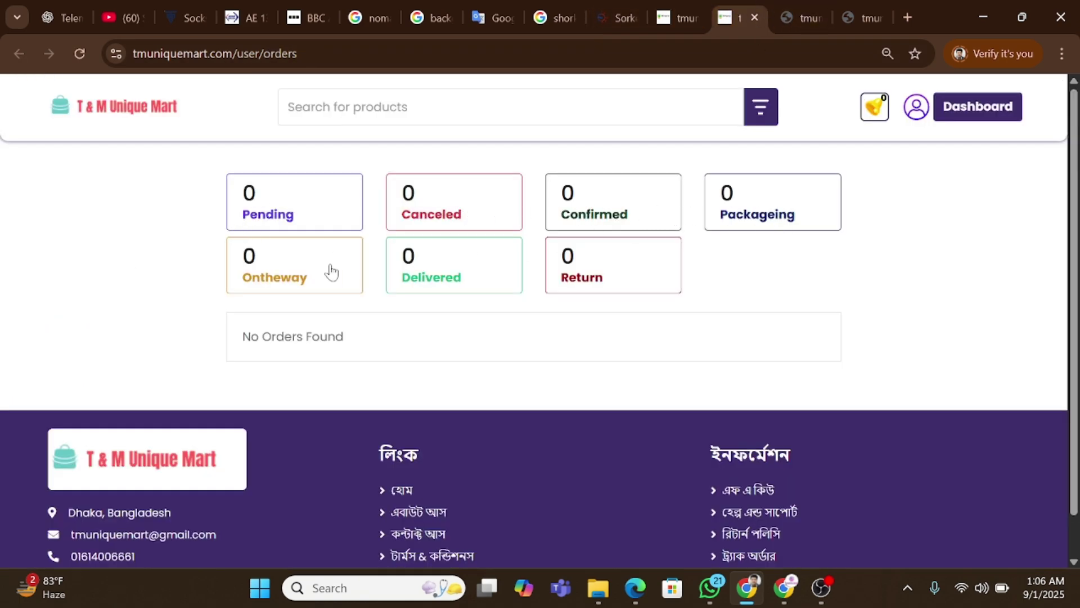
{"action": "scroll", "coordinate": [433, 346], "scroll_direction": "down", "scroll_amount": 1}
{"action": "double_click", "coordinate": [291, 292]}
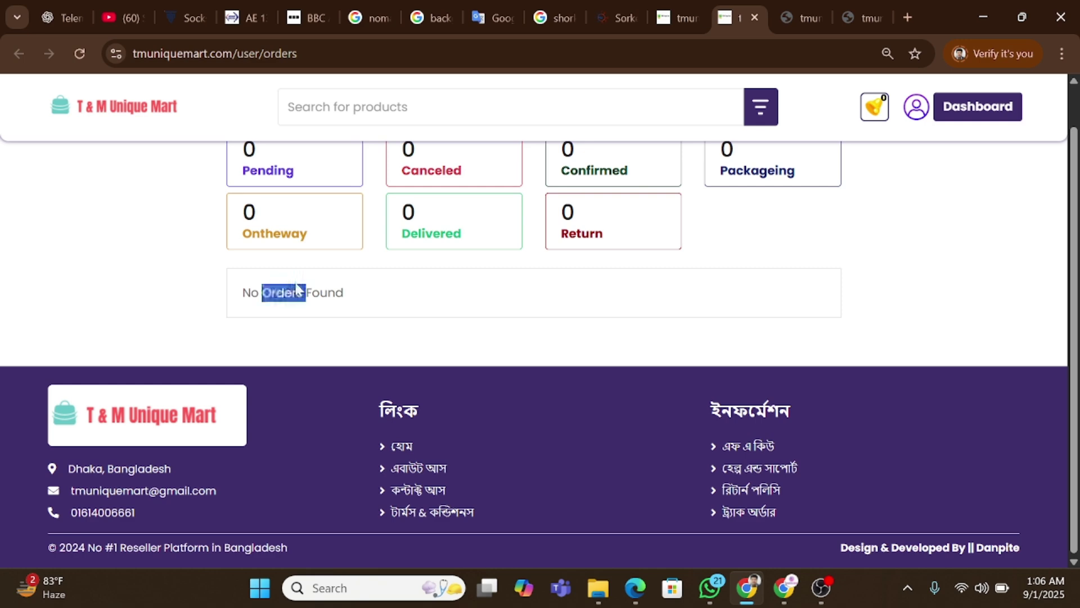
{"action": "triple_click", "coordinate": [304, 290]}
{"action": "scroll", "coordinate": [452, 346], "scroll_direction": "up", "scroll_amount": 1}
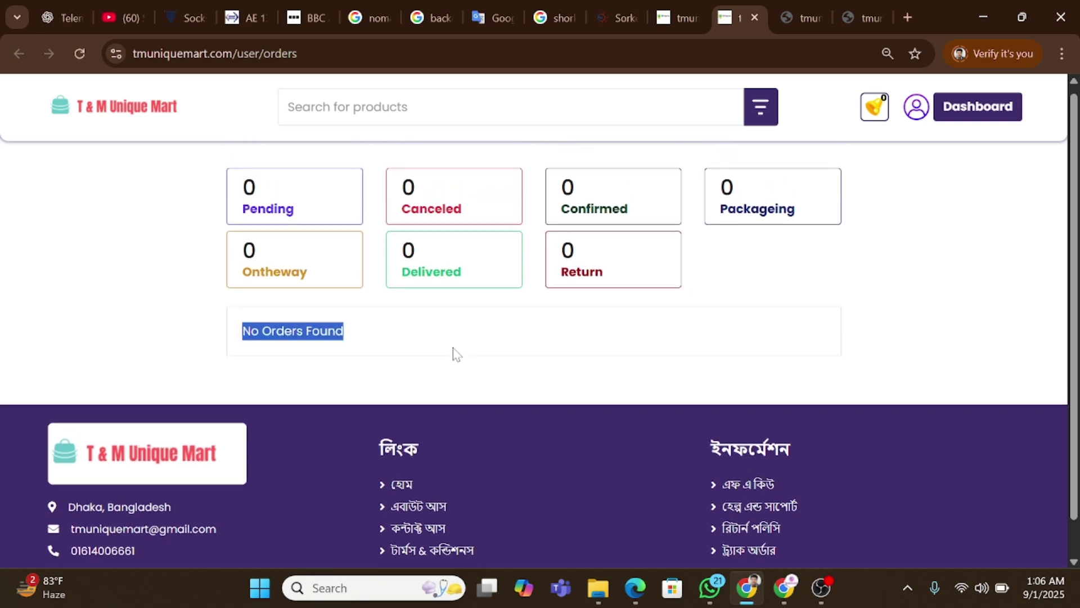
Check the empty Order Income history, then go back to the dashboard with its menu.
{"action": "left_click", "coordinate": [697, 8]}
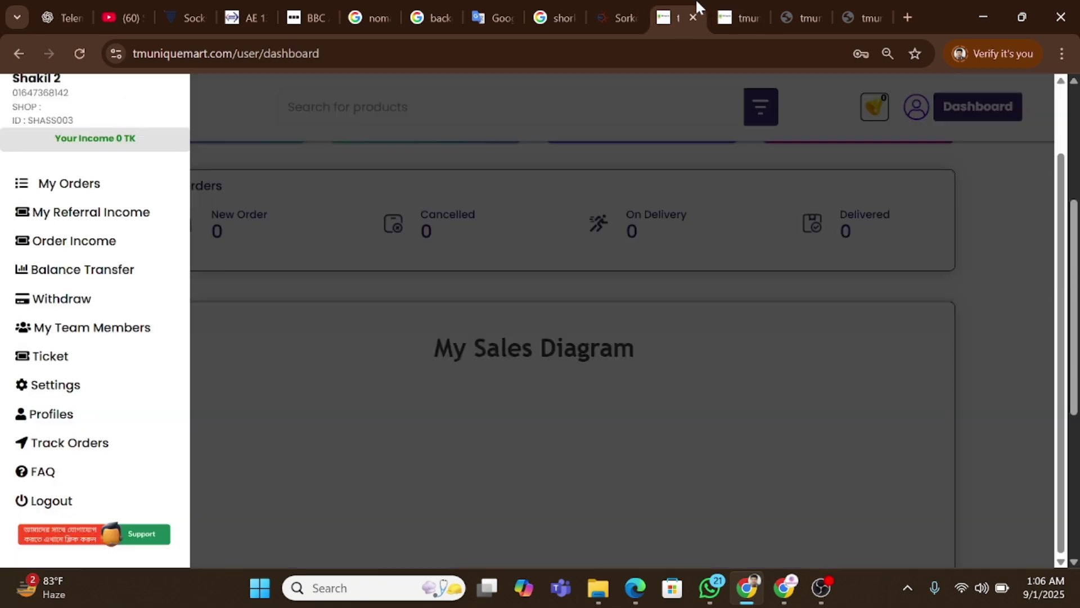
{"action": "left_click", "coordinate": [85, 242]}
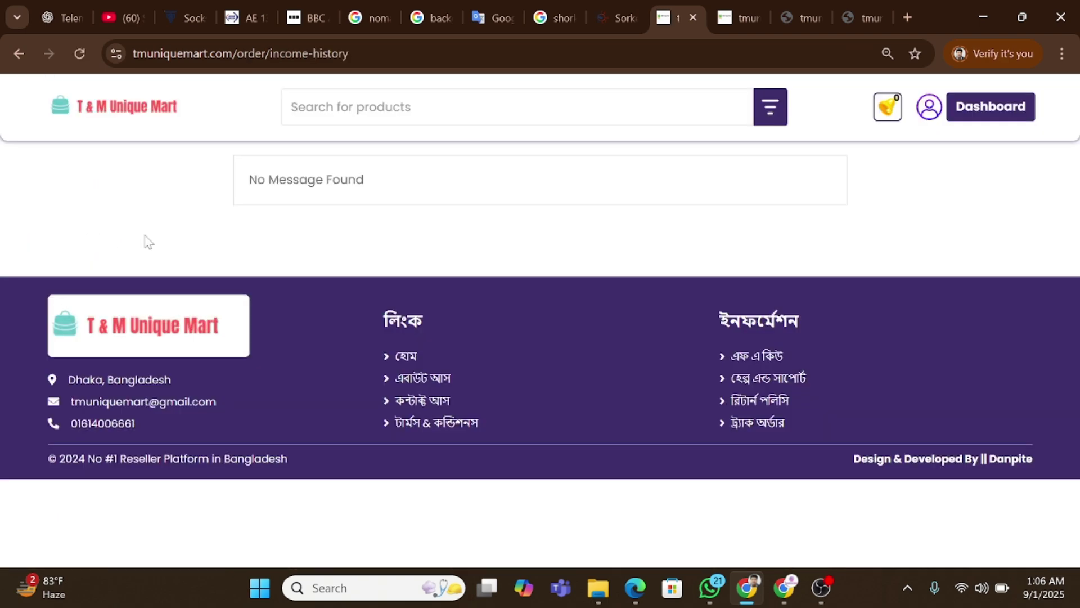
{"action": "triple_click", "coordinate": [306, 179]}
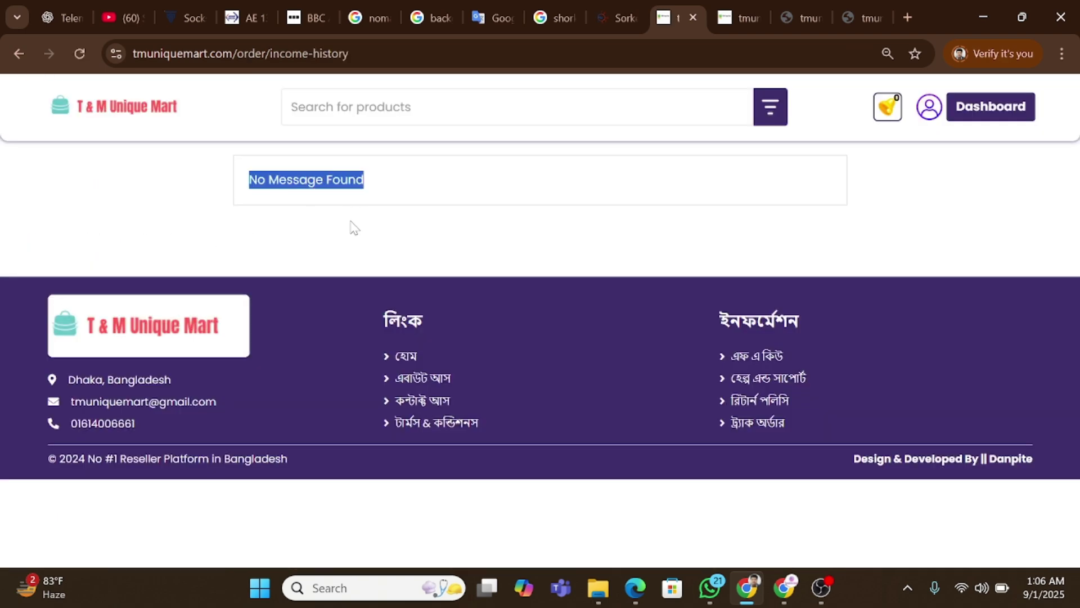
{"action": "left_click", "coordinate": [19, 53]}
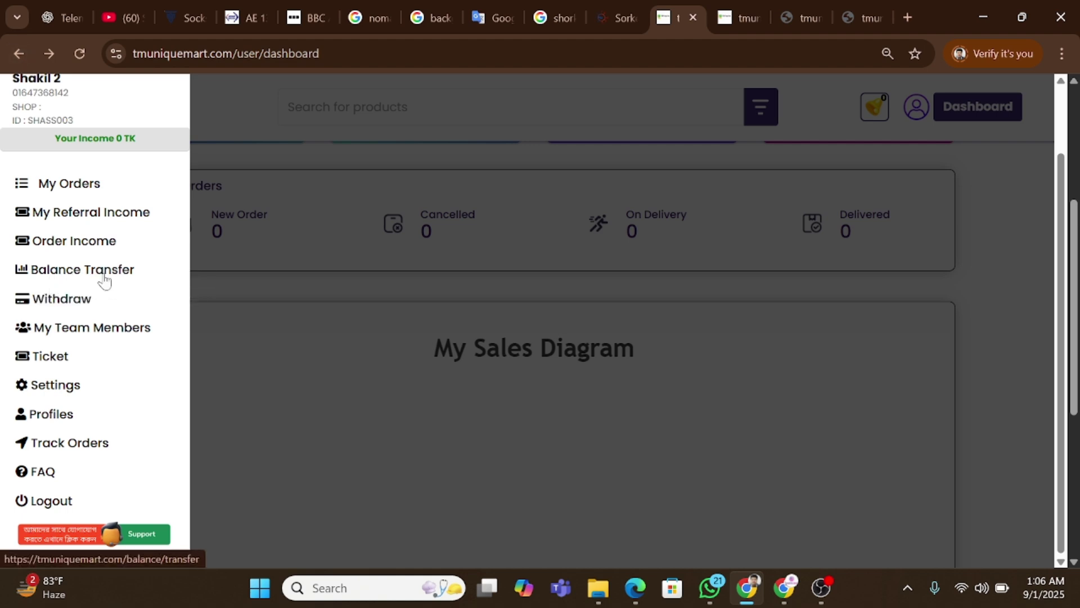
Open the Balance Transfer page showing a ৳0 balance, then reopen the account menu.
{"action": "left_click", "coordinate": [72, 274]}
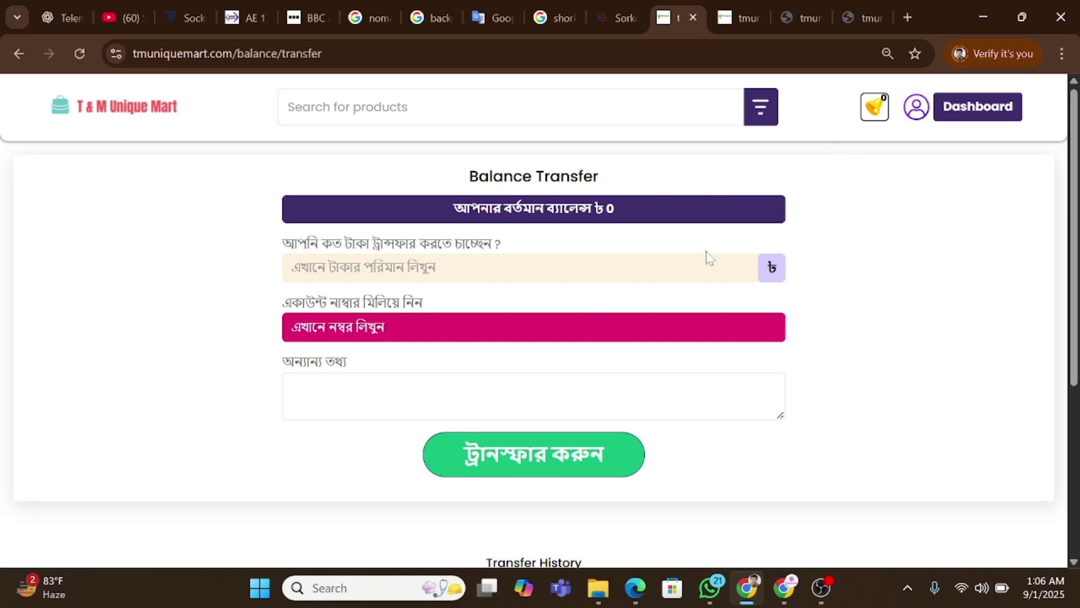
{"action": "left_click", "coordinate": [919, 113]}
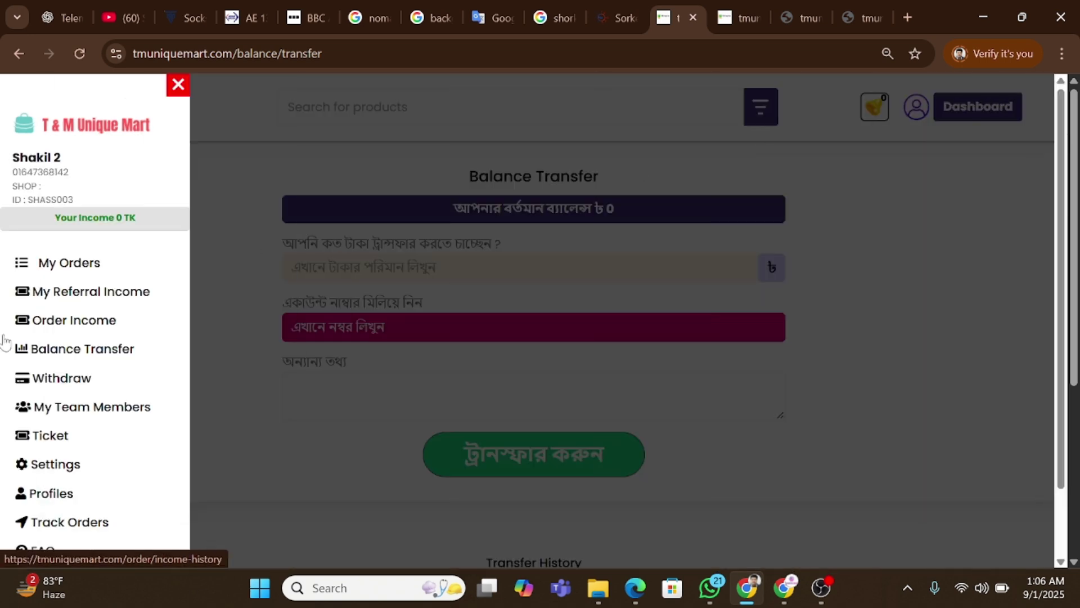
Fill the Cash Out form with amount 100 and an account number, then expand the admin's withdrawal menu.
{"action": "left_click", "coordinate": [63, 378]}
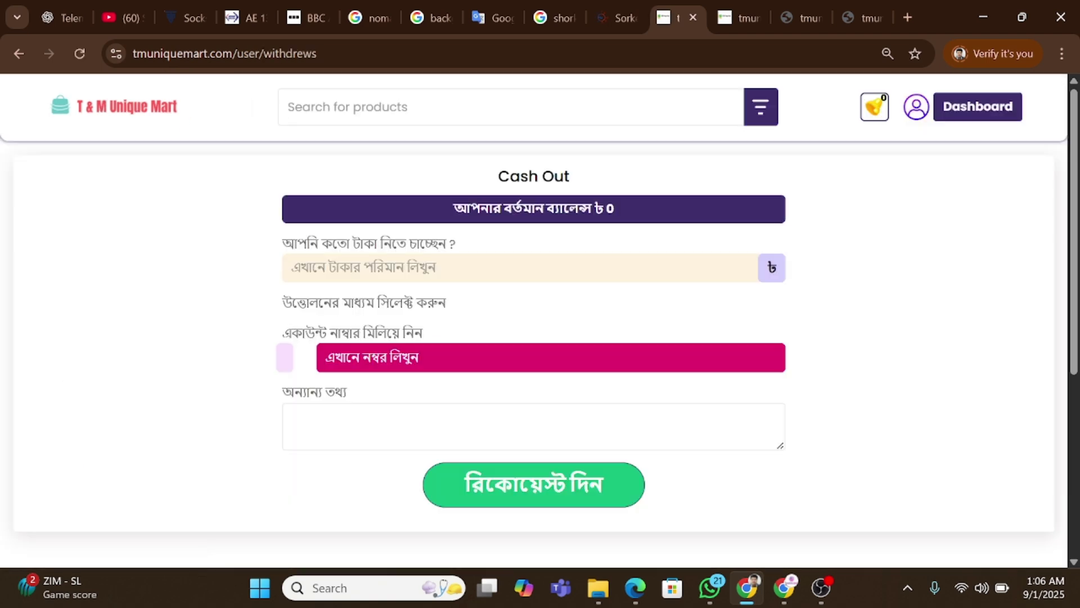
{"action": "type", "text": "1"}
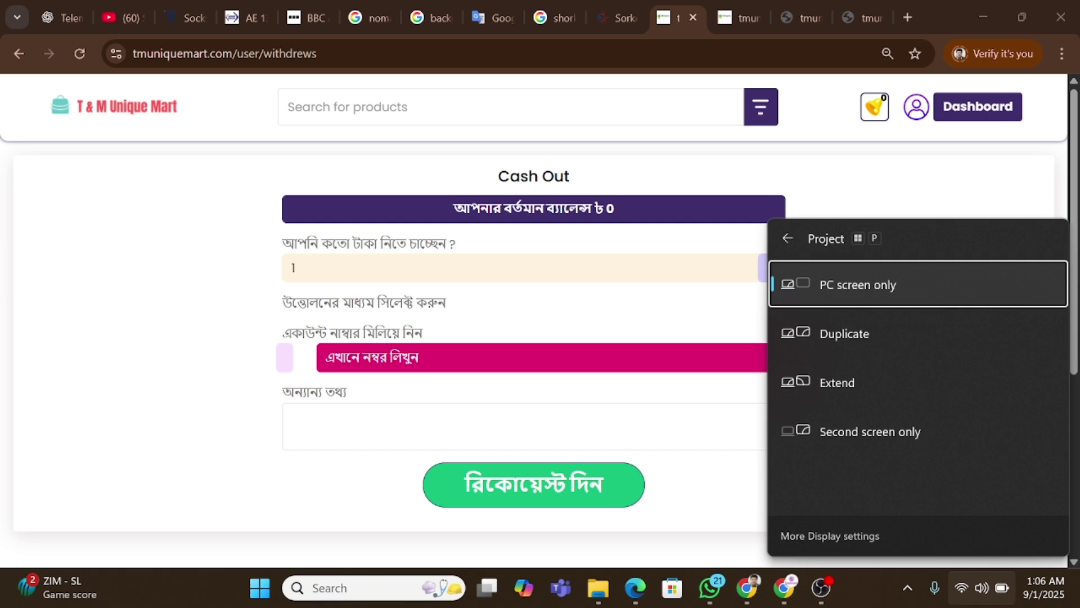
{"action": "key", "text": "Escape"}
{"action": "type", "text": "00"}
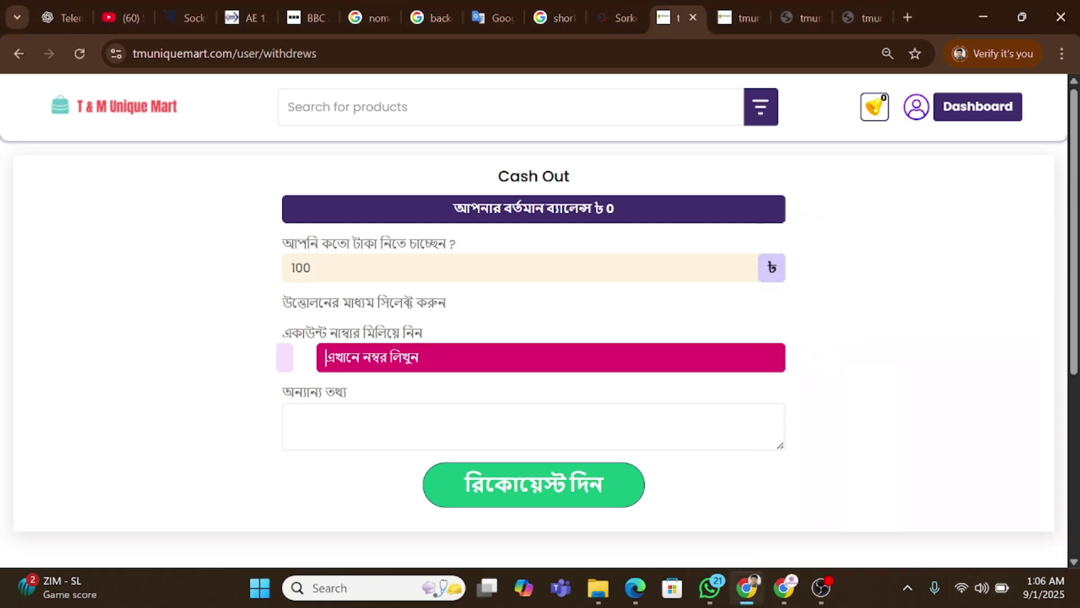
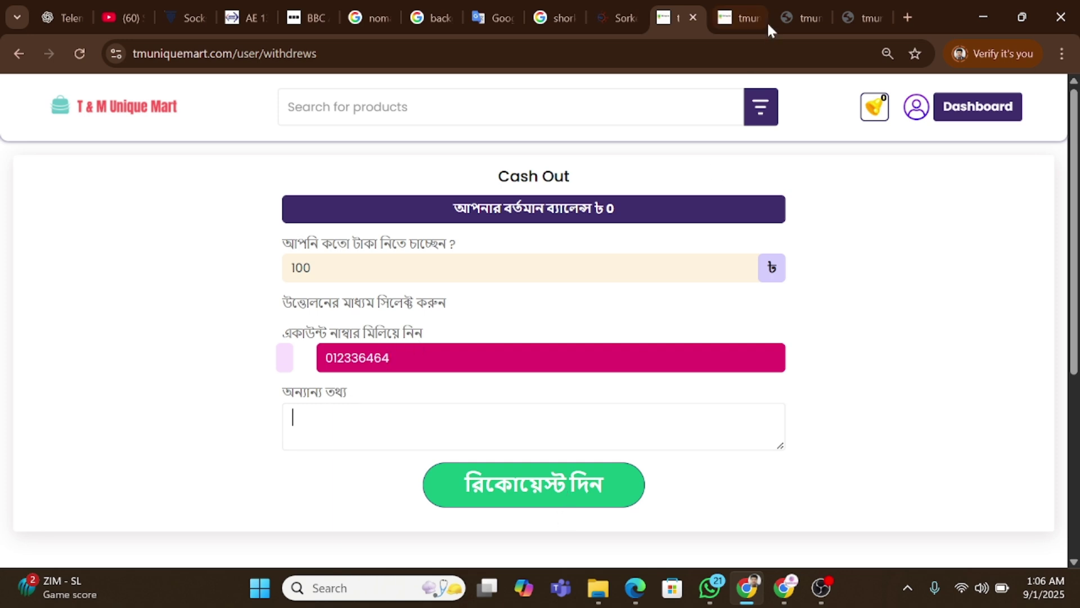
{"action": "left_click", "coordinate": [860, 17]}
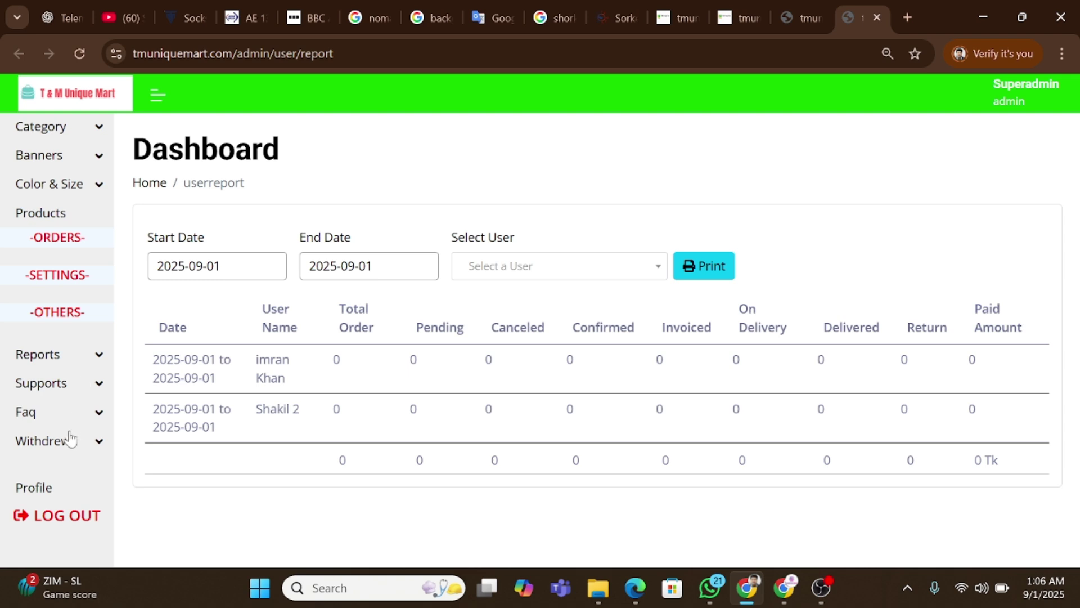
{"action": "left_click", "coordinate": [72, 440]}
Check the users' withdrawal list under Pending, Paid, Cancel and All, which shows no entries.
{"action": "left_click", "coordinate": [67, 476]}
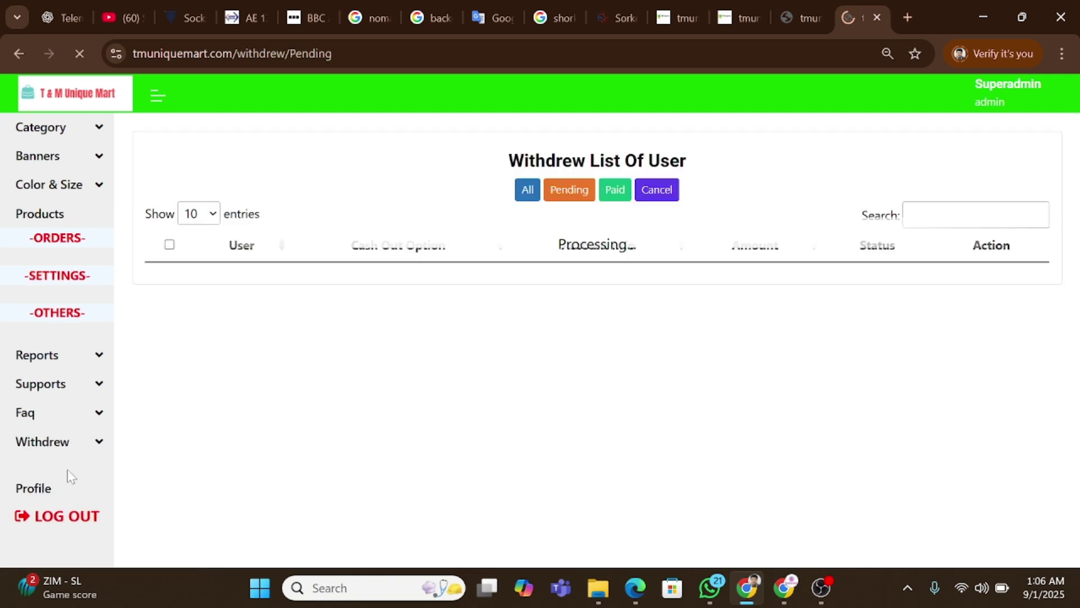
{"action": "left_click", "coordinate": [550, 193]}
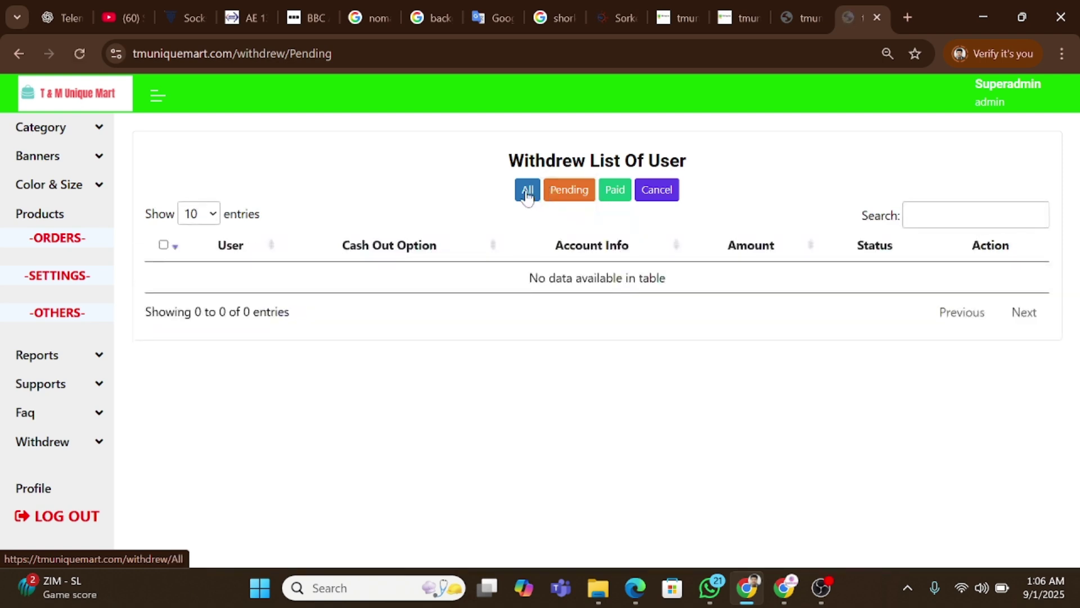
{"action": "left_click", "coordinate": [610, 194]}
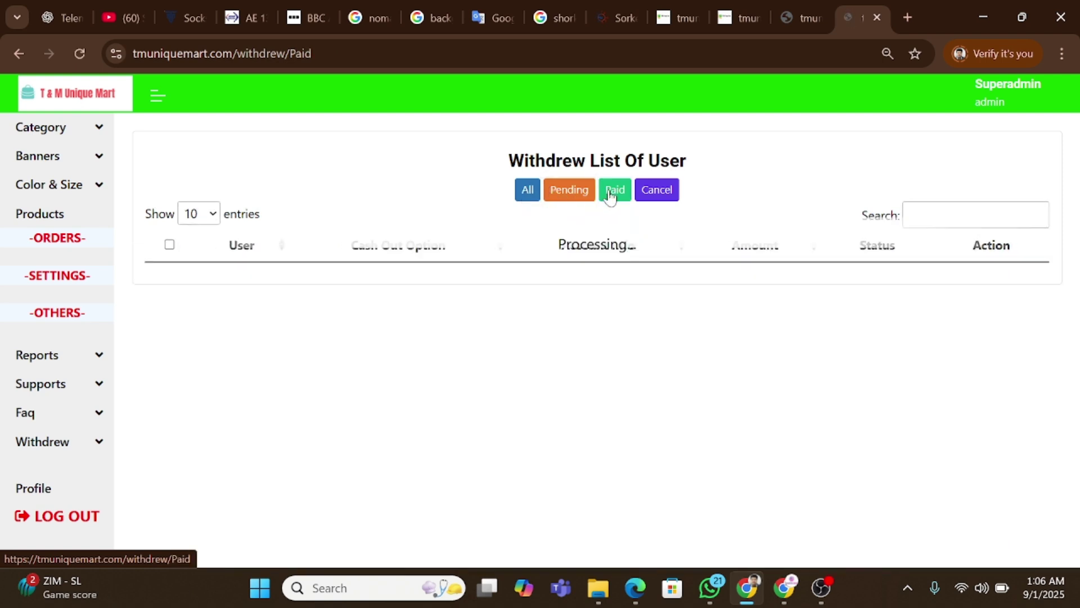
{"action": "left_click", "coordinate": [657, 194]}
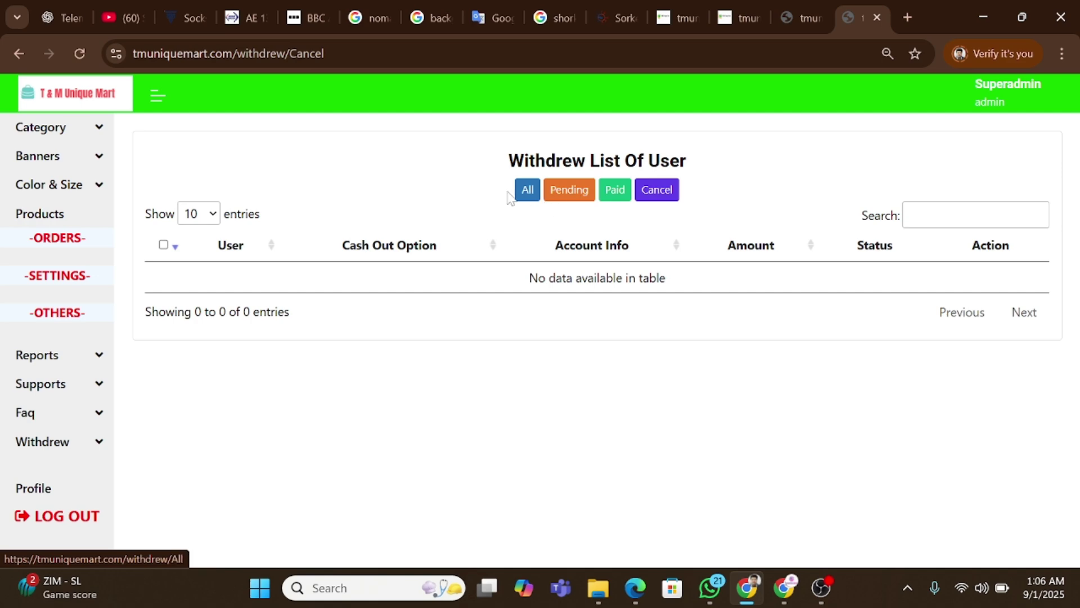
{"action": "left_click", "coordinate": [529, 197]}
{"action": "left_click", "coordinate": [789, 14]}
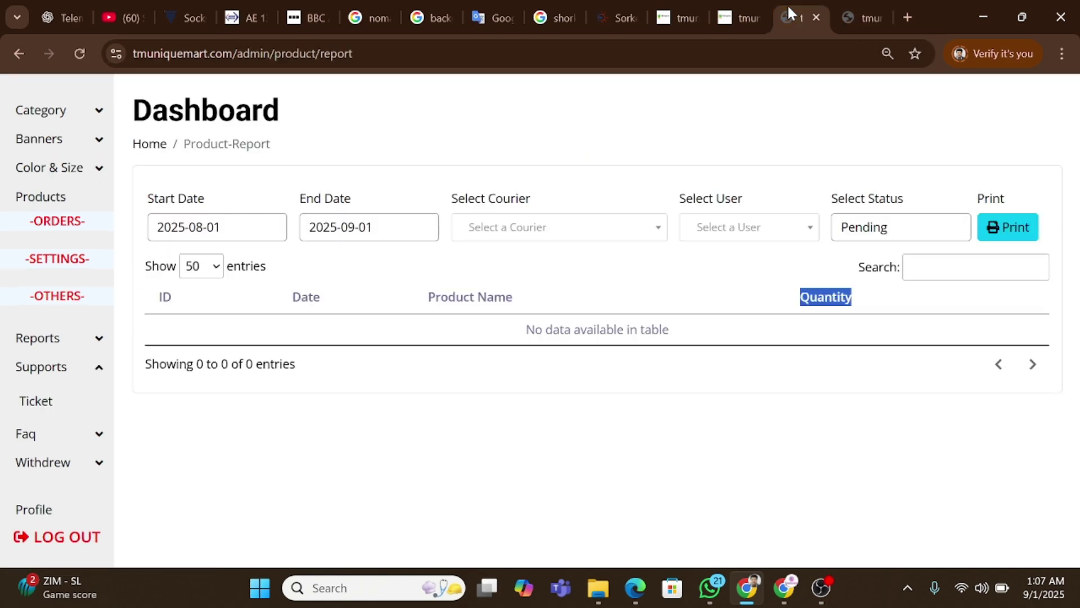
{"action": "left_click", "coordinate": [756, 5]}
Go to the reseller's support Ticket page and start a new ticket.
{"action": "left_click", "coordinate": [681, 17]}
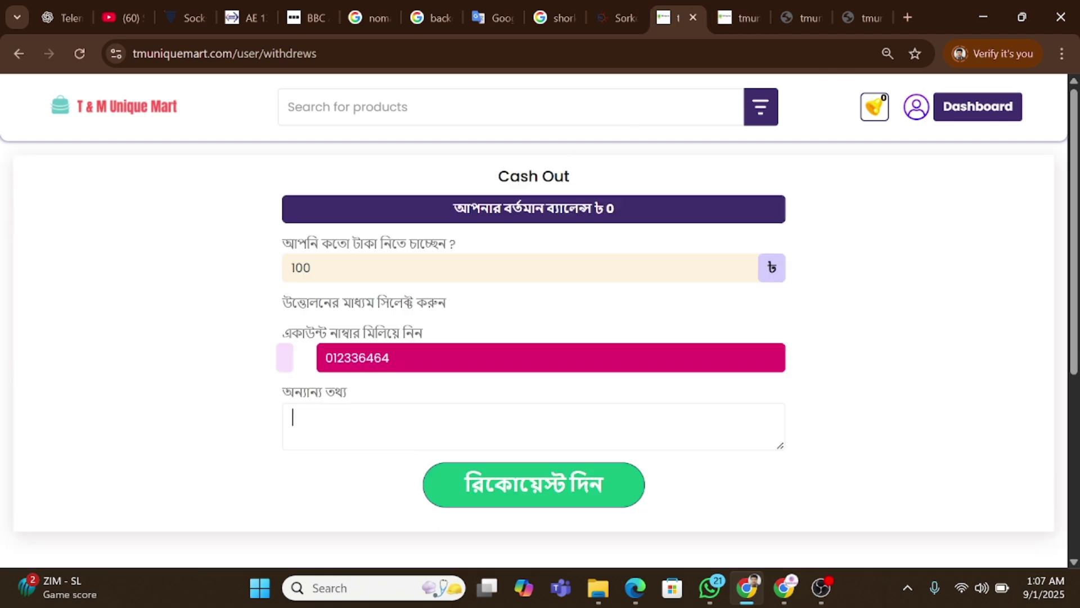
{"action": "left_click", "coordinate": [916, 106]}
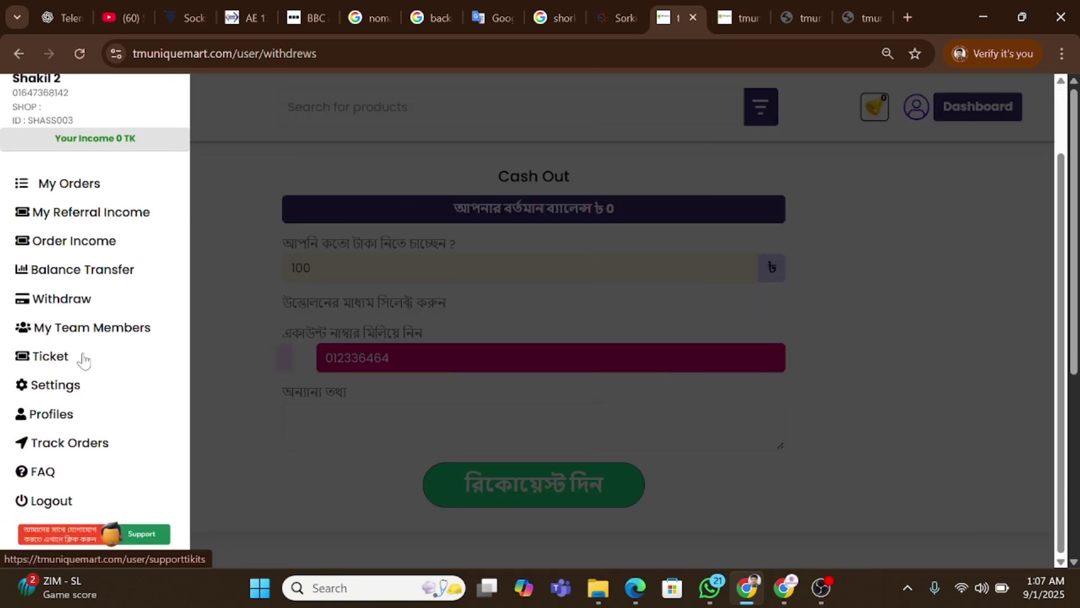
{"action": "left_click", "coordinate": [52, 363]}
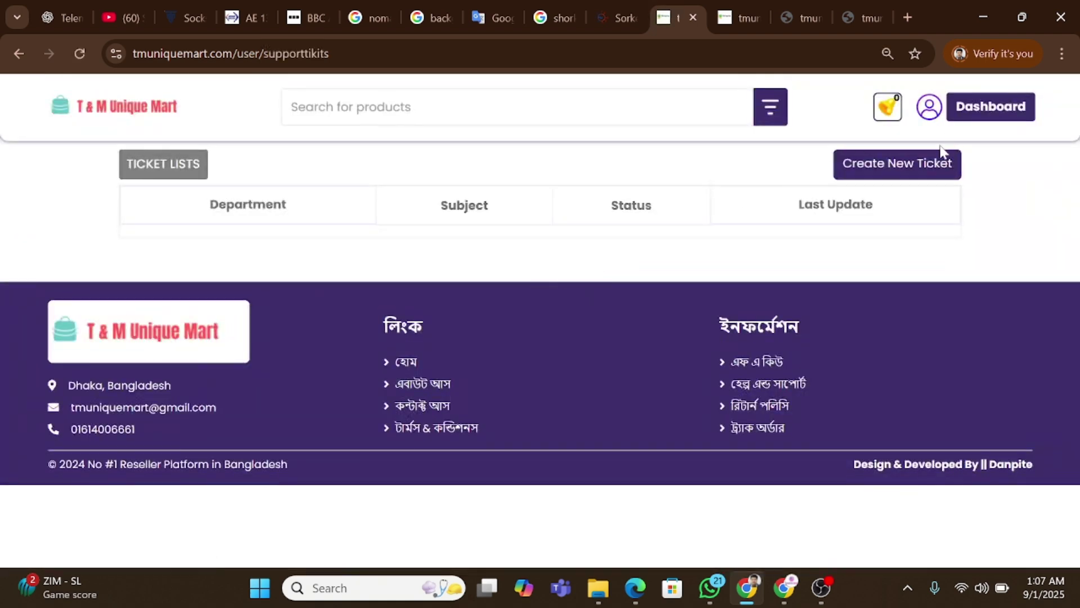
{"action": "left_click", "coordinate": [899, 166]}
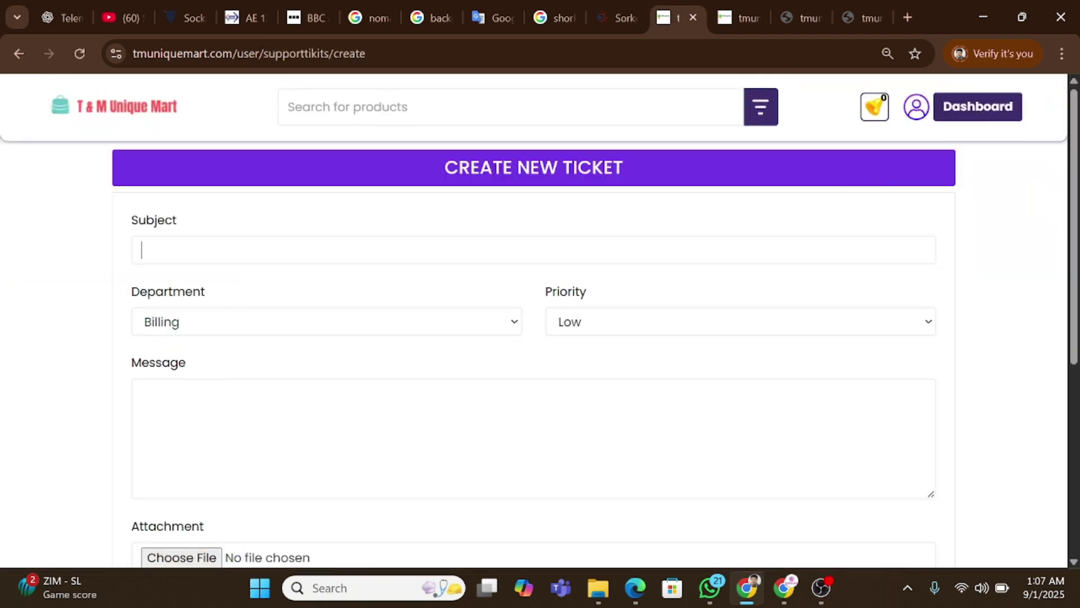
Set the ticket department to Technical Support and the priority to High.
{"action": "left_click", "coordinate": [209, 323]}
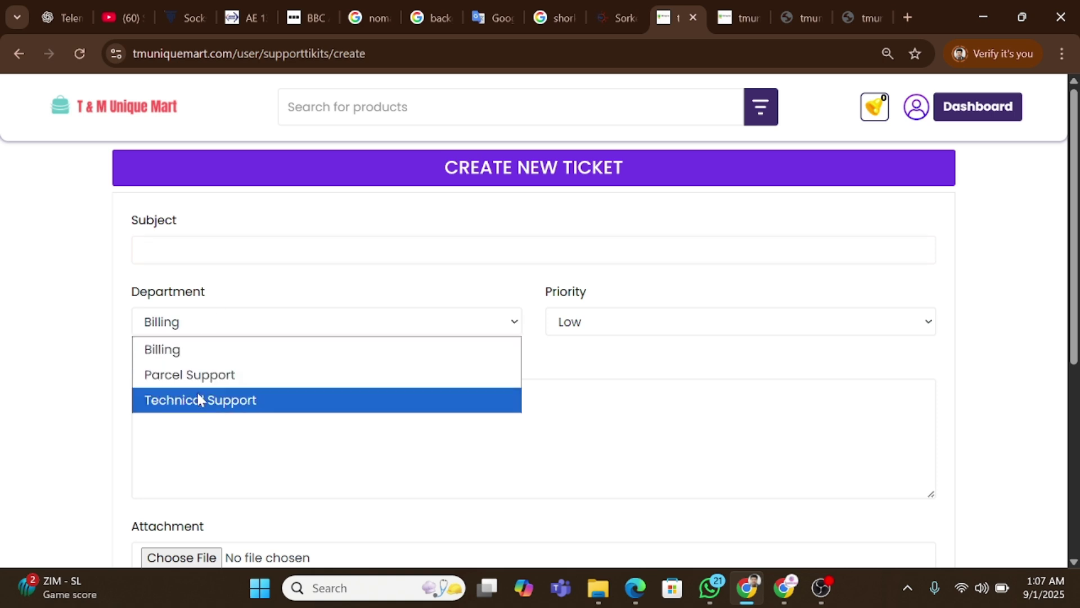
{"action": "left_click", "coordinate": [209, 401]}
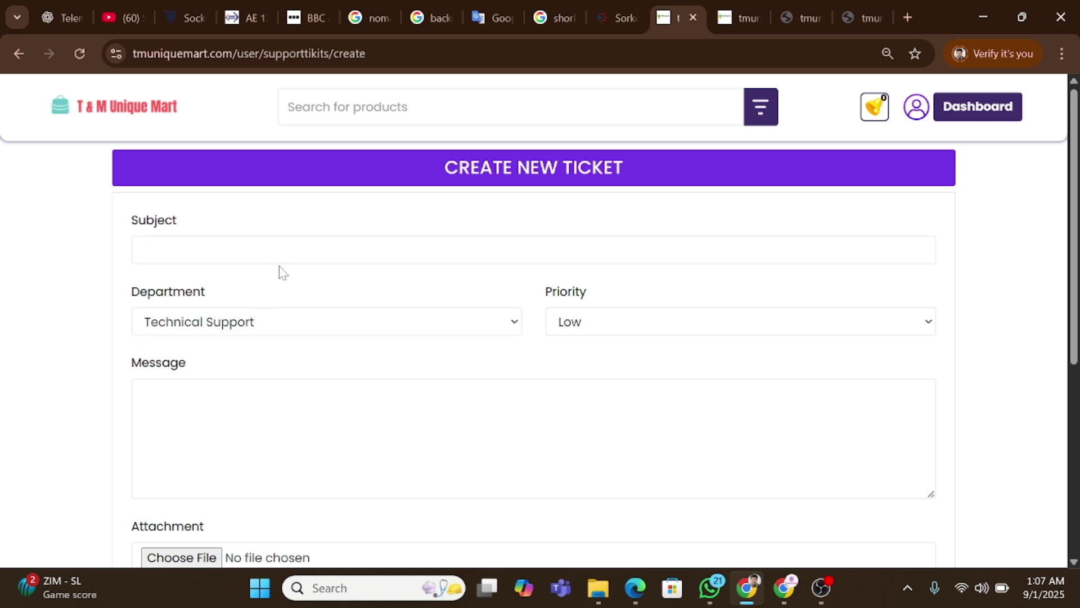
{"action": "left_click", "coordinate": [680, 319]}
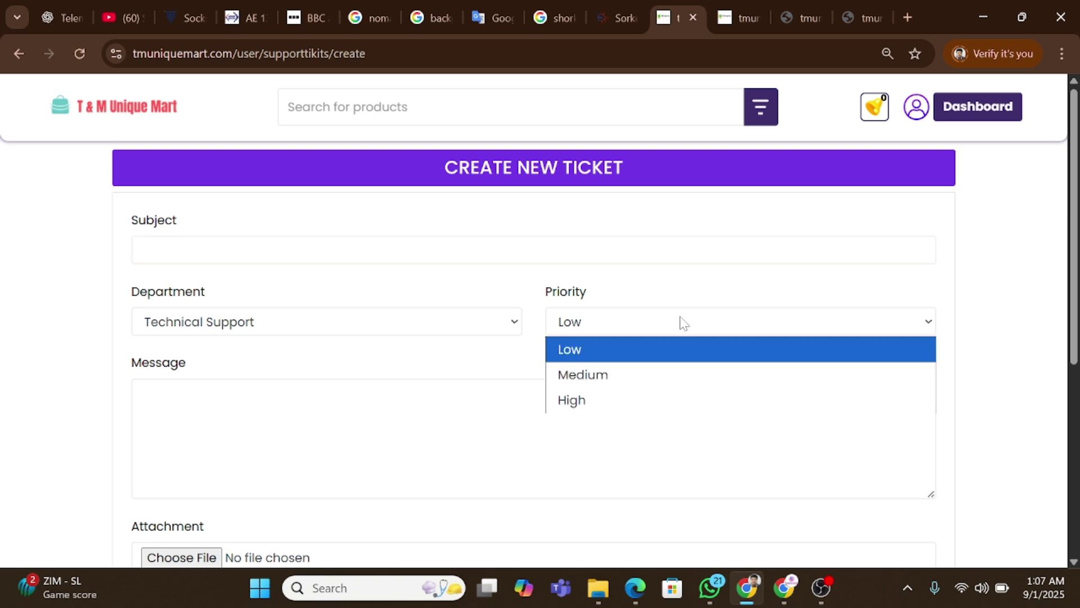
{"action": "left_click", "coordinate": [617, 403]}
{"action": "scroll", "coordinate": [225, 393], "scroll_direction": "down", "scroll_amount": 3}
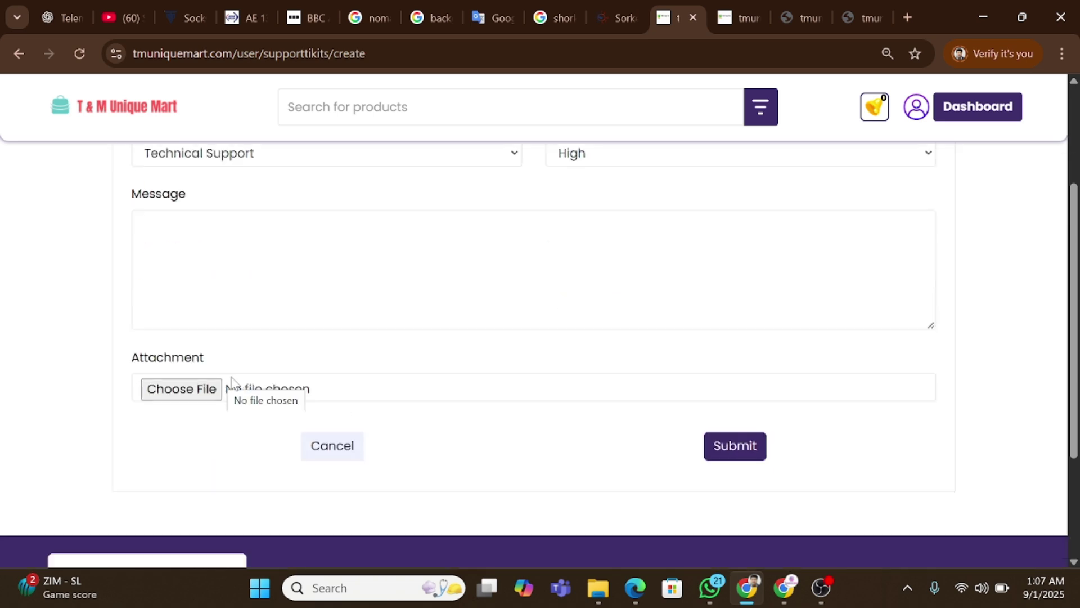
Submit the new support ticket and return to the admin panel.
{"action": "left_click", "coordinate": [728, 445]}
{"action": "left_click", "coordinate": [826, 10]}
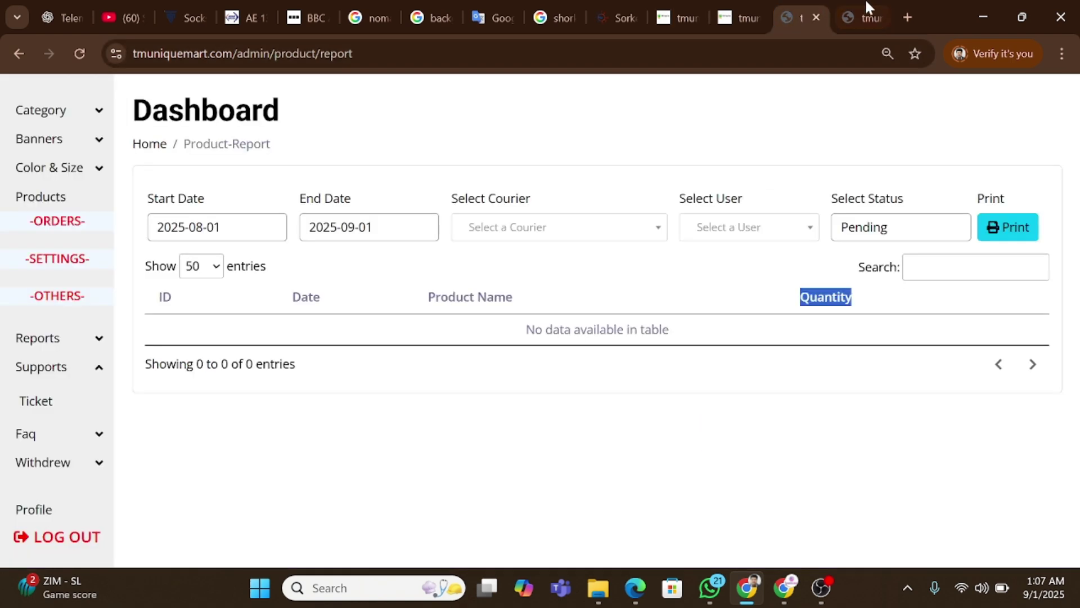
{"action": "left_click", "coordinate": [862, 6]}
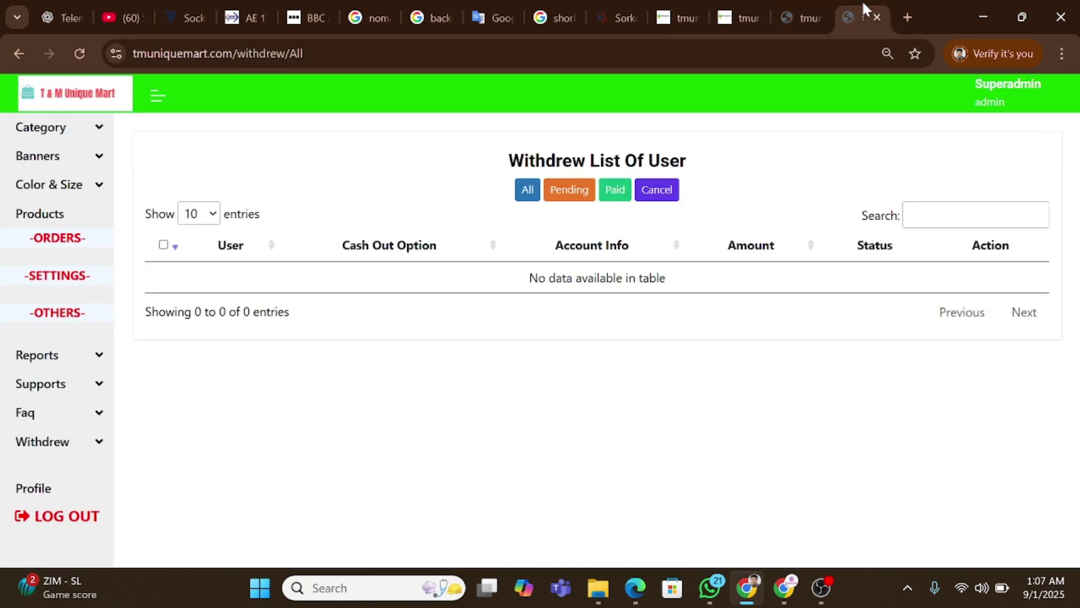
Open the admin Ticket Lists page and review its empty table's column headings.
{"action": "left_click", "coordinate": [61, 383]}
{"action": "left_click", "coordinate": [45, 423]}
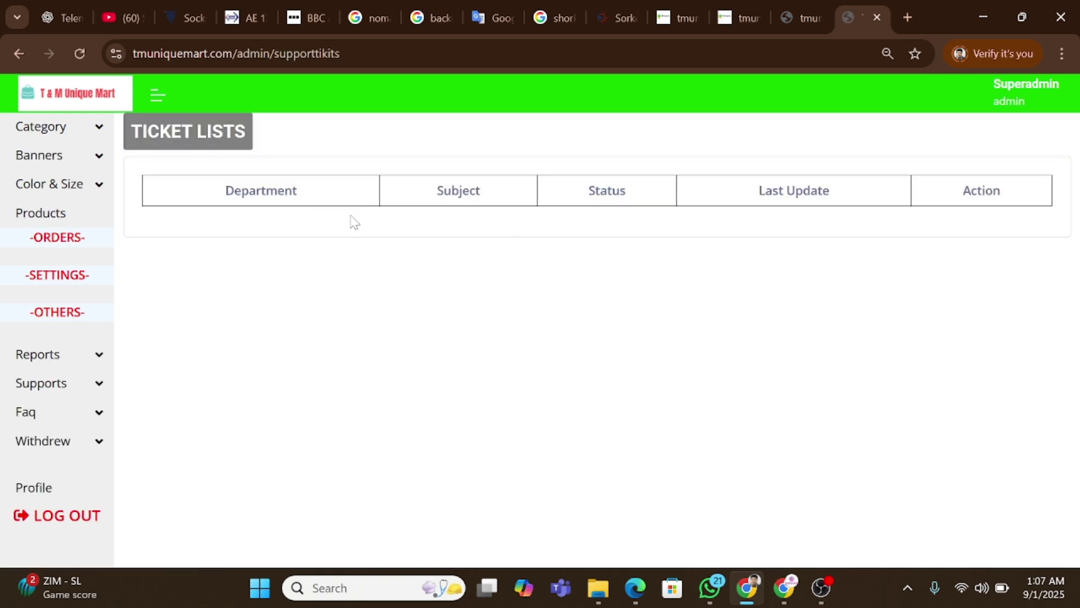
{"action": "left_click_drag", "start_coordinate": [177, 195], "coordinate": [1038, 187]}
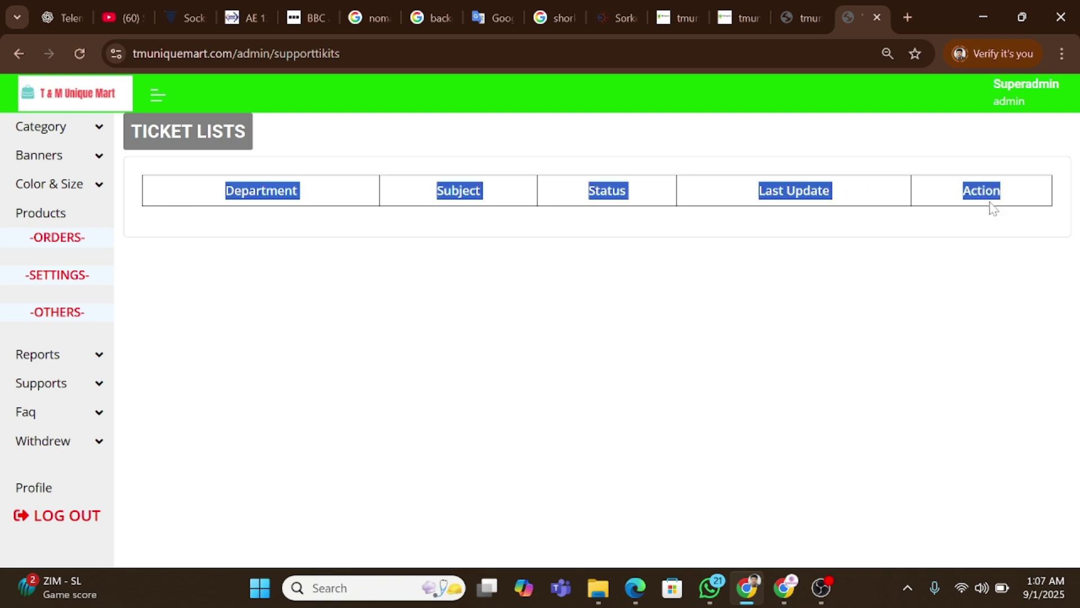
{"action": "left_click", "coordinate": [663, 309]}
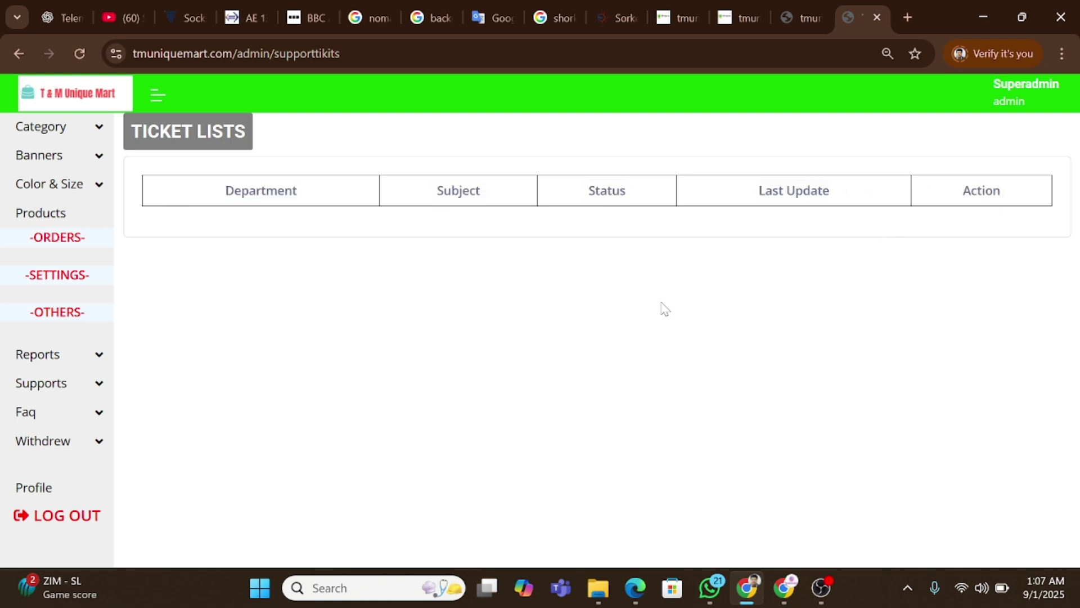
{"action": "left_click", "coordinate": [738, 17]}
Return to the reseller dashboard and open the account Settings page.
{"action": "left_click", "coordinate": [684, 18]}
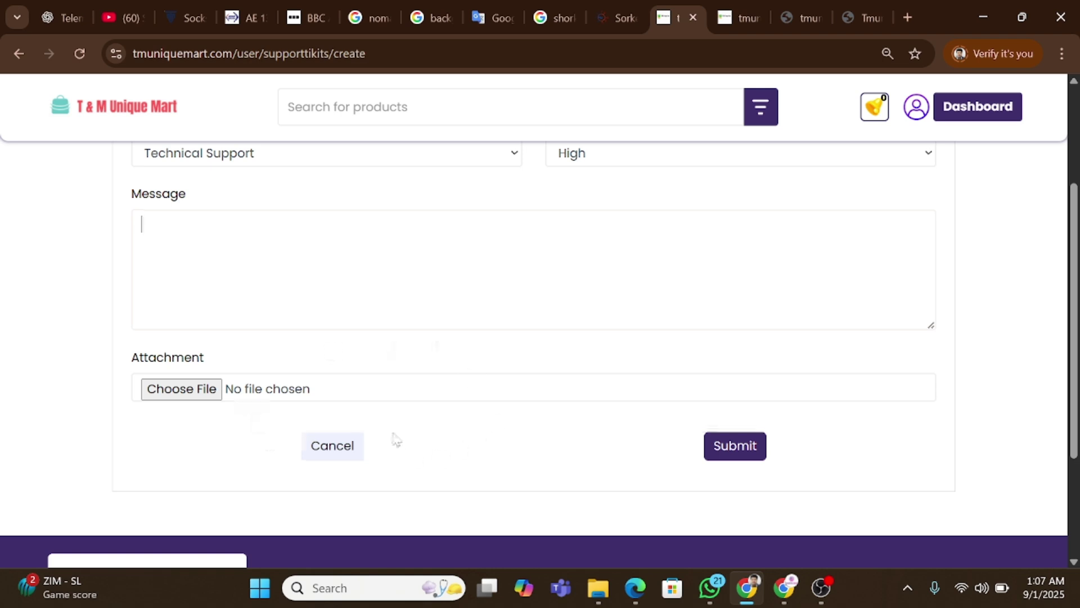
{"action": "scroll", "coordinate": [417, 416], "scroll_direction": "up", "scroll_amount": 3}
{"action": "left_click", "coordinate": [917, 110]}
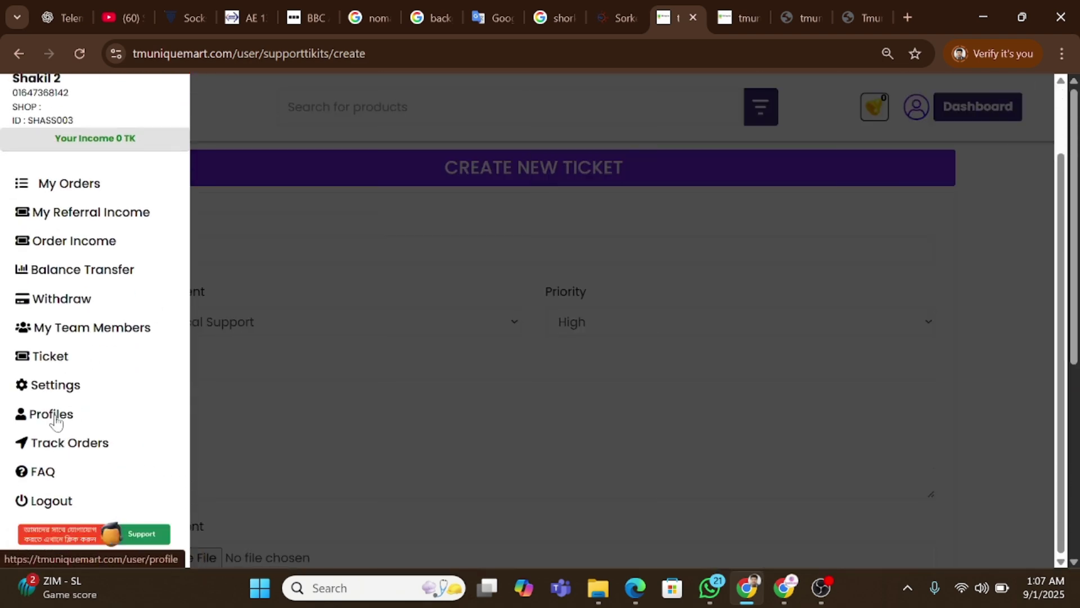
{"action": "left_click", "coordinate": [64, 386]}
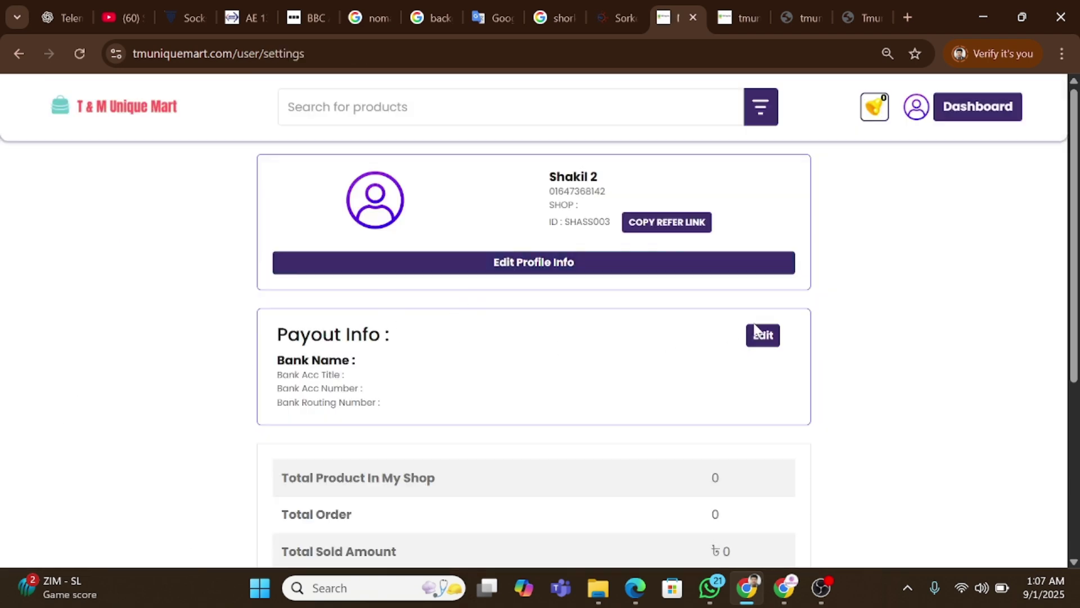
Expand the Payout Info and Profile Info edit forms and scroll through the settings.
{"action": "left_click", "coordinate": [763, 336]}
{"action": "scroll", "coordinate": [360, 374], "scroll_direction": "down", "scroll_amount": 4}
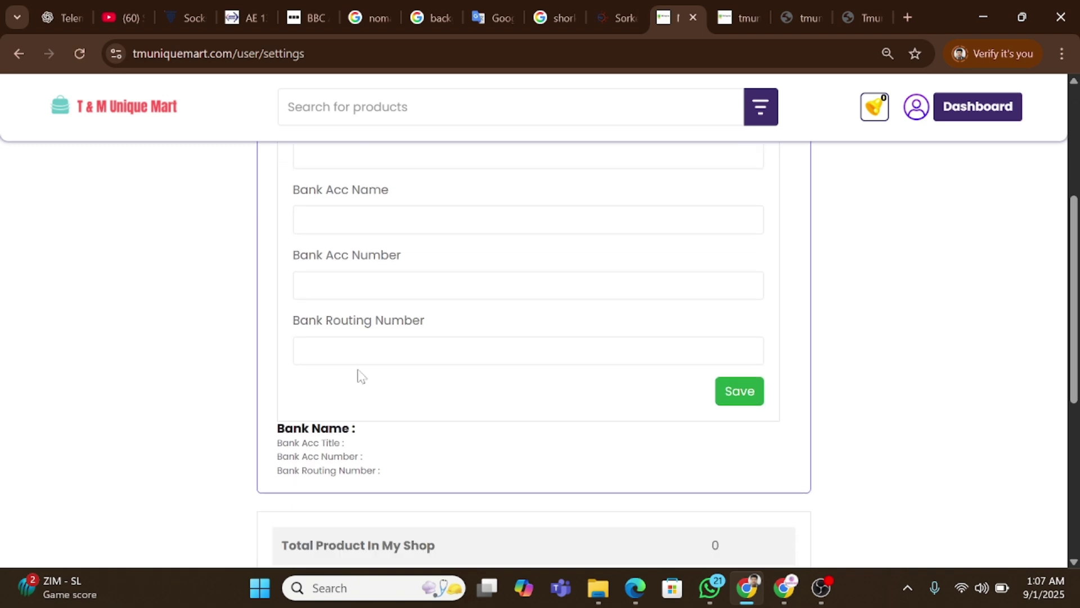
{"action": "scroll", "coordinate": [366, 377], "scroll_direction": "up", "scroll_amount": 1}
{"action": "scroll", "coordinate": [366, 377], "scroll_direction": "up", "scroll_amount": 3}
{"action": "left_click", "coordinate": [491, 262]}
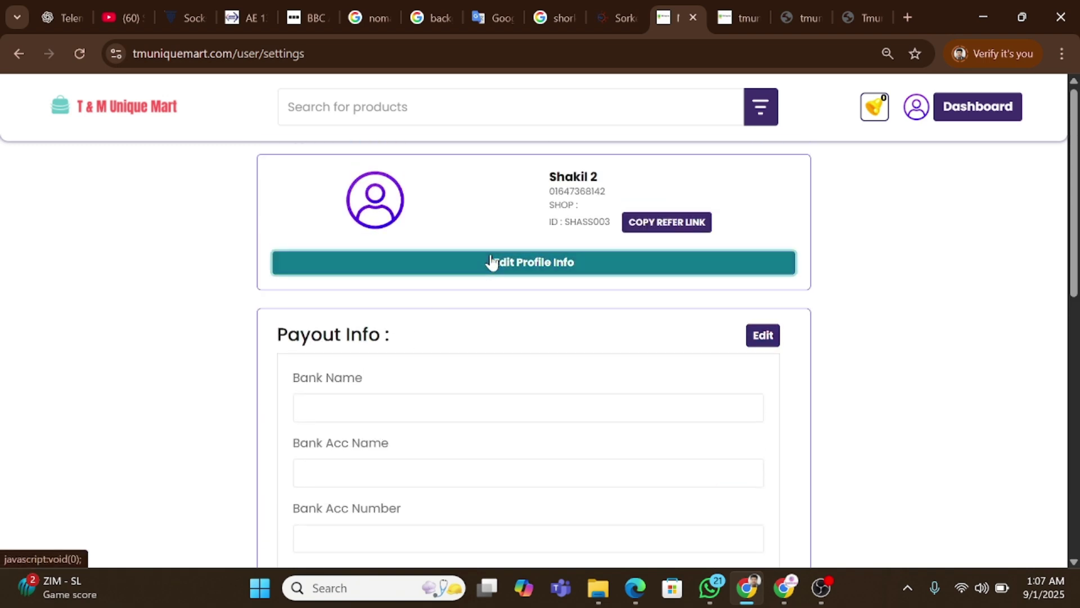
{"action": "scroll", "coordinate": [491, 261], "scroll_direction": "down", "scroll_amount": 3}
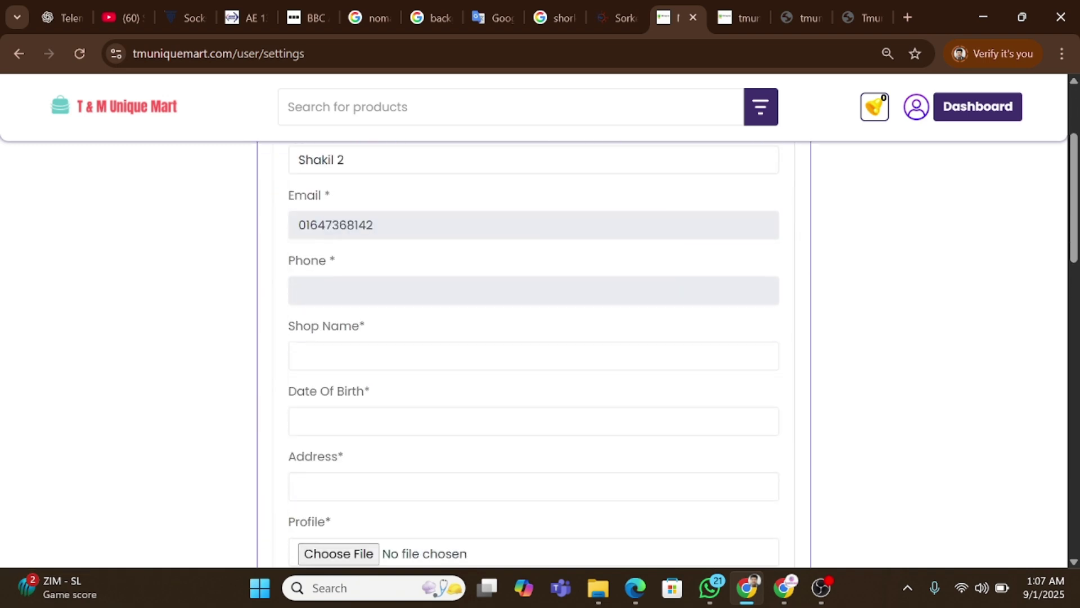
{"action": "scroll", "coordinate": [403, 349], "scroll_direction": "down", "scroll_amount": 5}
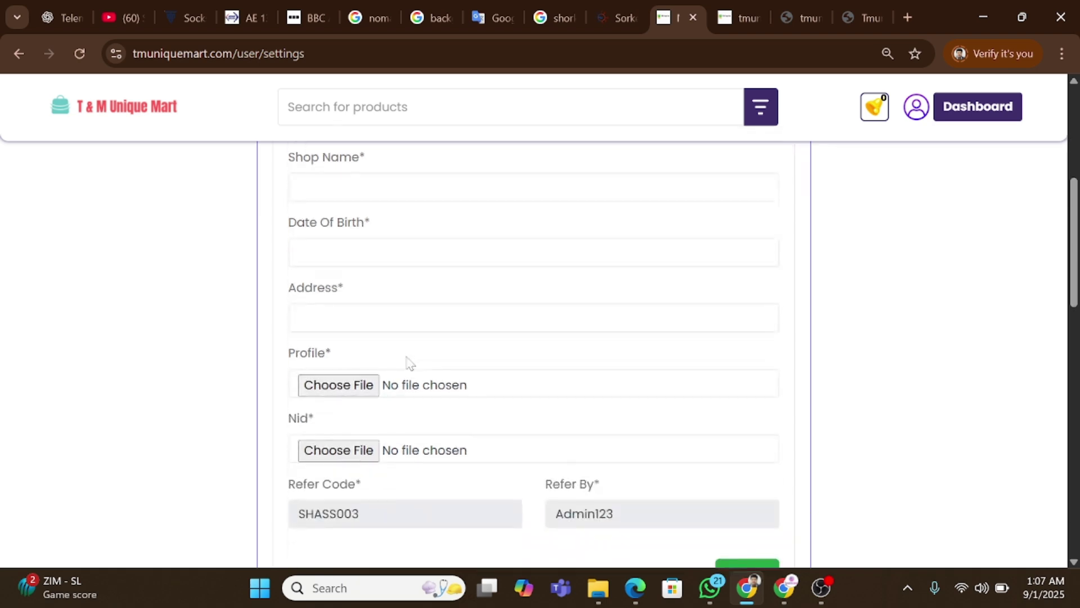
{"action": "scroll", "coordinate": [406, 363], "scroll_direction": "down", "scroll_amount": 6}
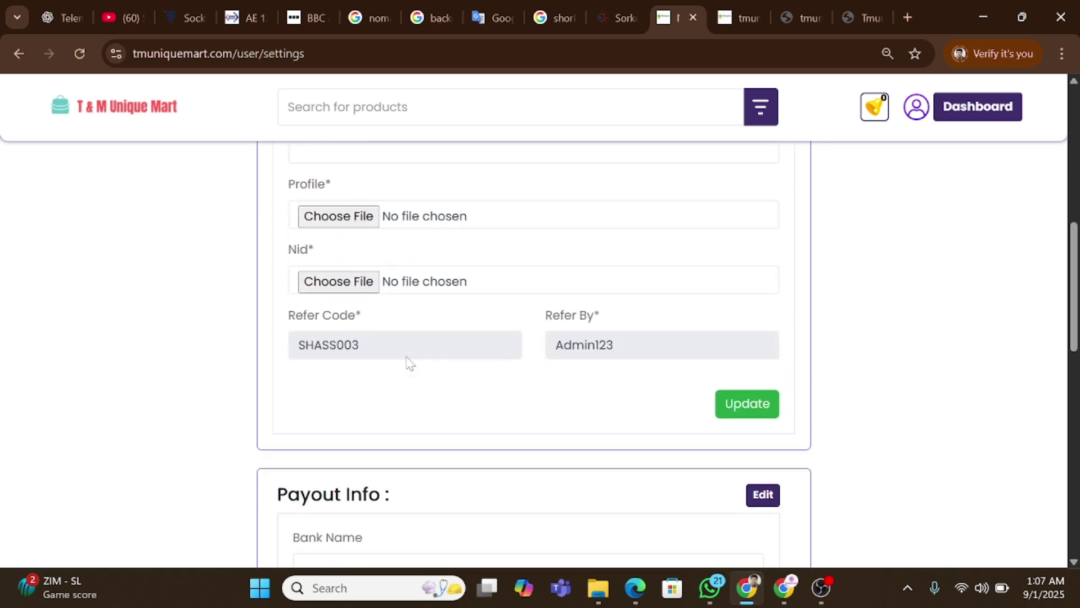
{"action": "scroll", "coordinate": [407, 365], "scroll_direction": "down", "scroll_amount": 6}
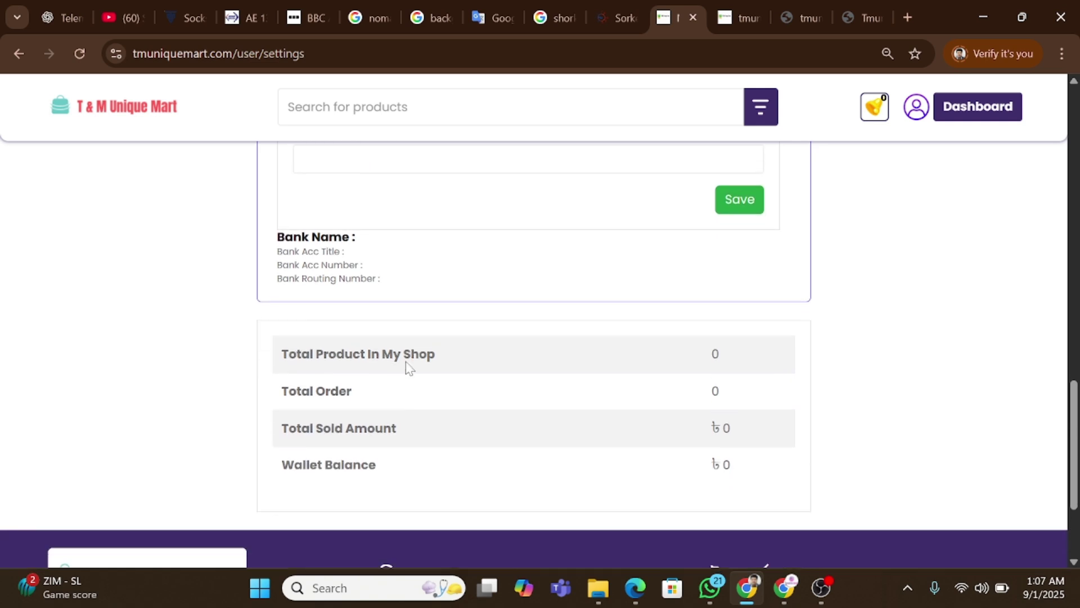
{"action": "left_click", "coordinate": [915, 108]}
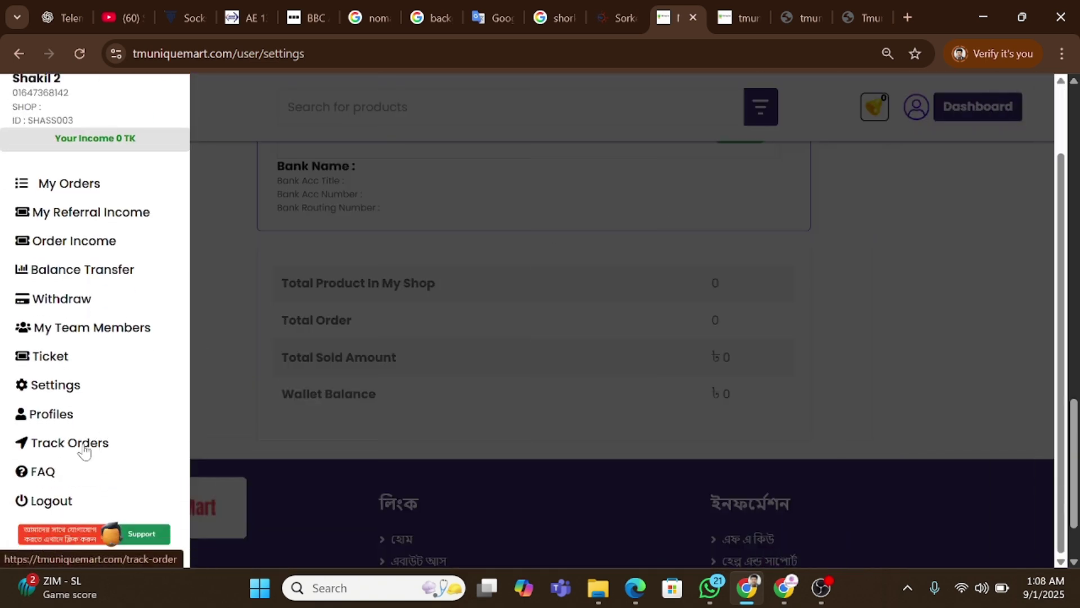
Open the reseller's order tracking page, then return to the admin panel.
{"action": "left_click", "coordinate": [82, 445]}
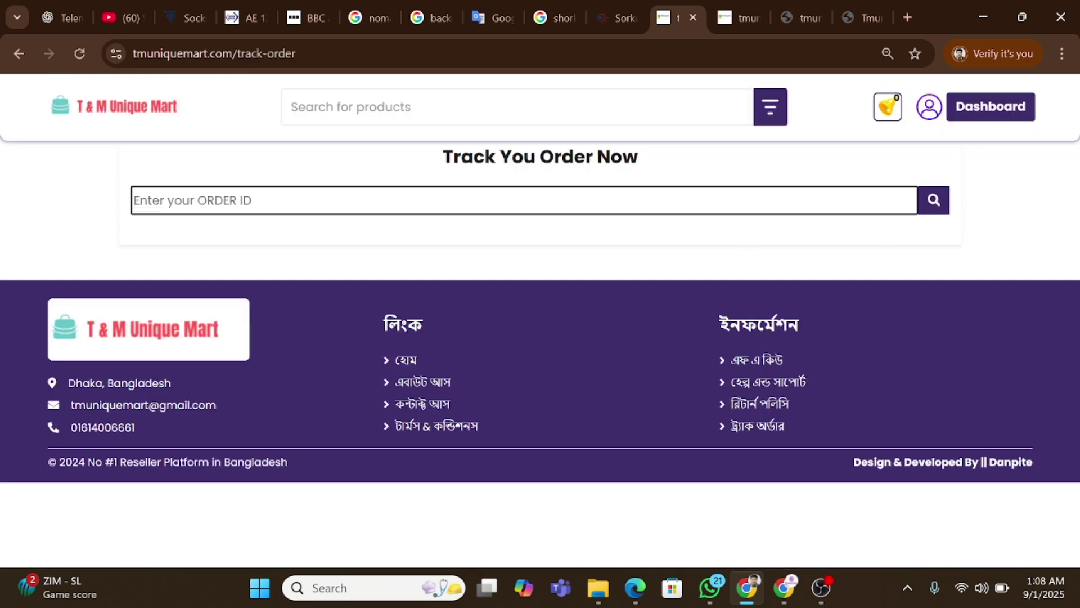
{"action": "left_click", "coordinate": [734, 17]}
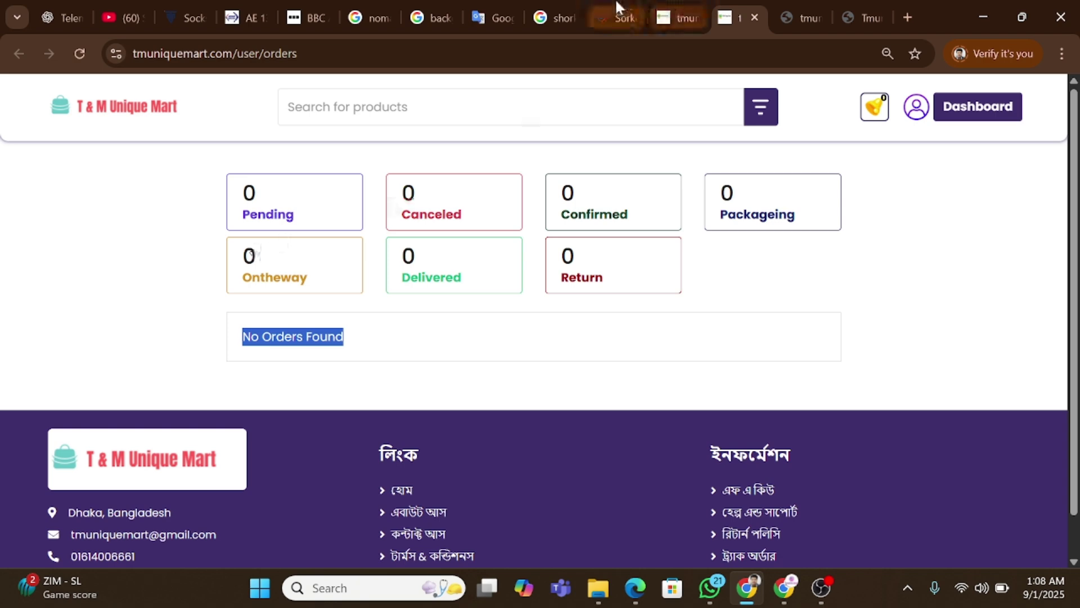
{"action": "left_click", "coordinate": [832, 17]}
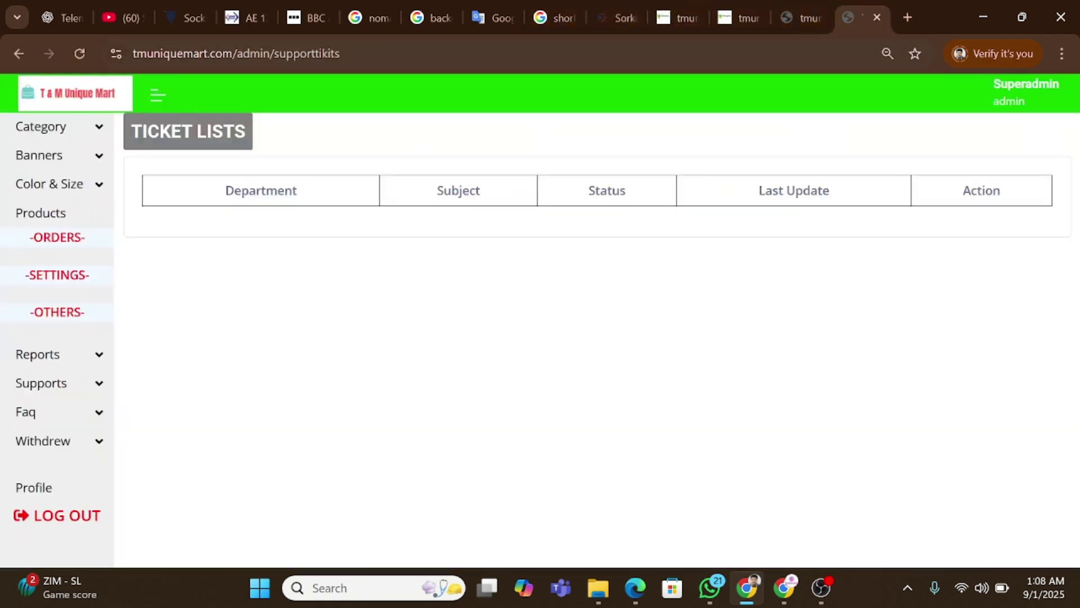
Open a pending order's invoice (180 TK due) and select its order ID in the address bar.
{"action": "left_click", "coordinate": [64, 246]}
{"action": "left_click", "coordinate": [71, 265]}
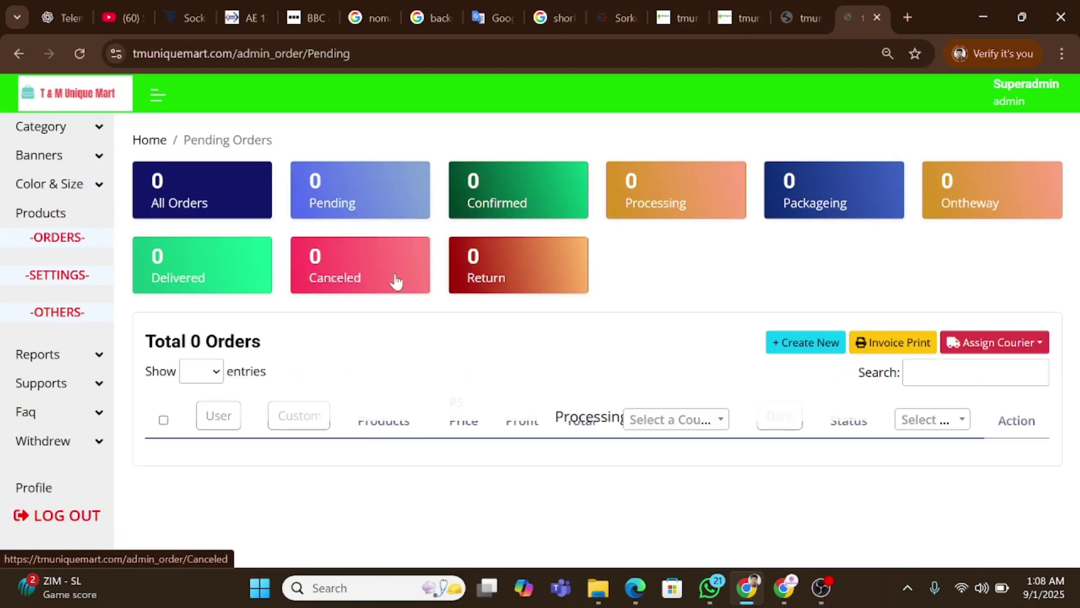
{"action": "left_click", "coordinate": [210, 452]}
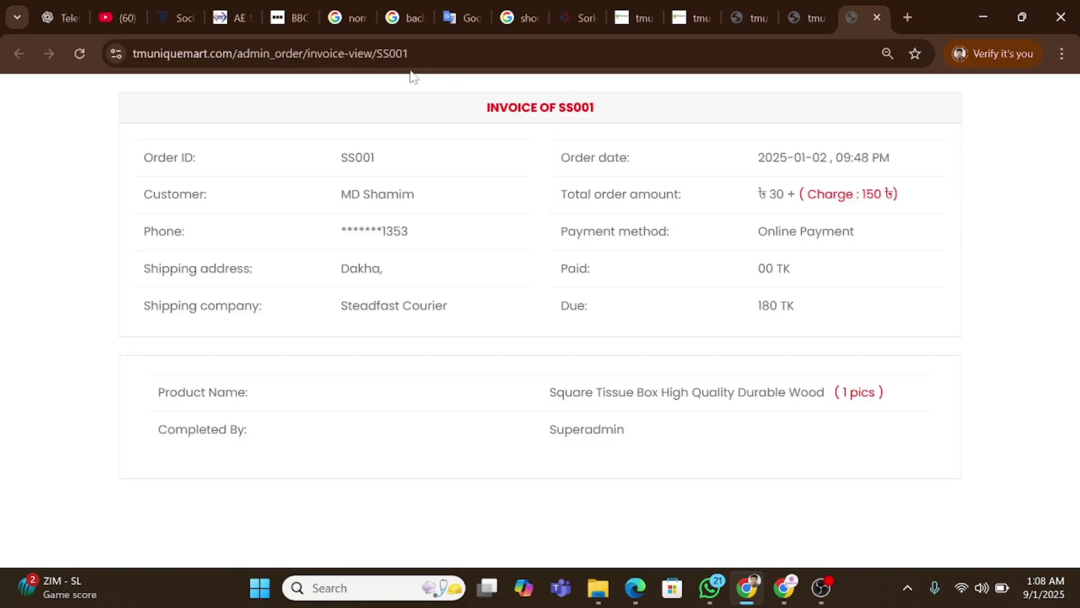
{"action": "left_click", "coordinate": [384, 55]}
{"action": "key", "text": "shift+End"}
{"action": "key", "text": "ctrl+c"}
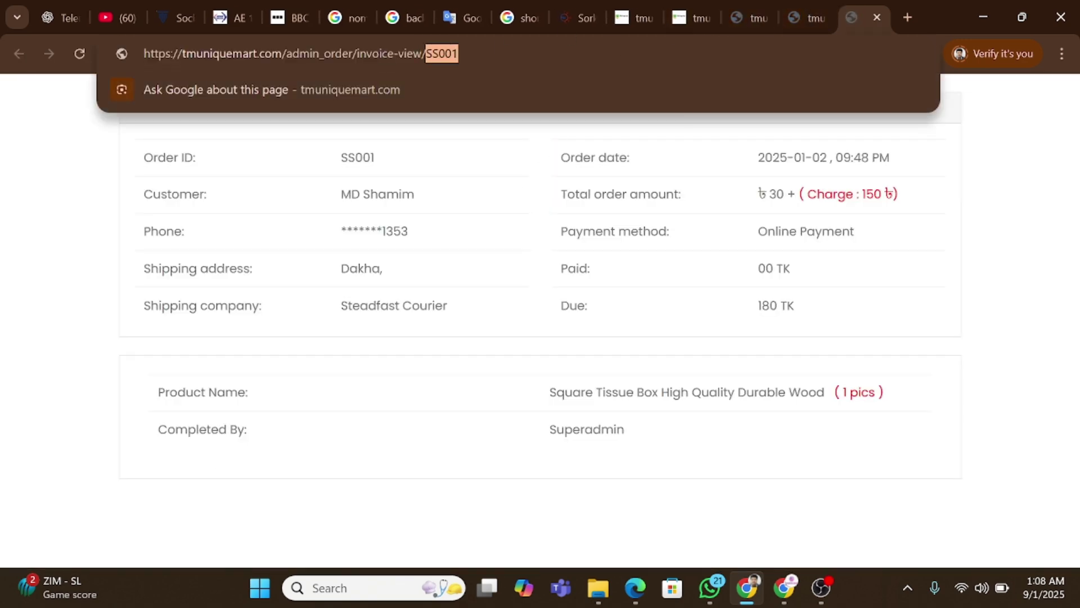
Track the pasted order ID, showing On Processing status with 330 TK due.
{"action": "left_click", "coordinate": [731, 8]}
{"action": "left_click", "coordinate": [693, 11]}
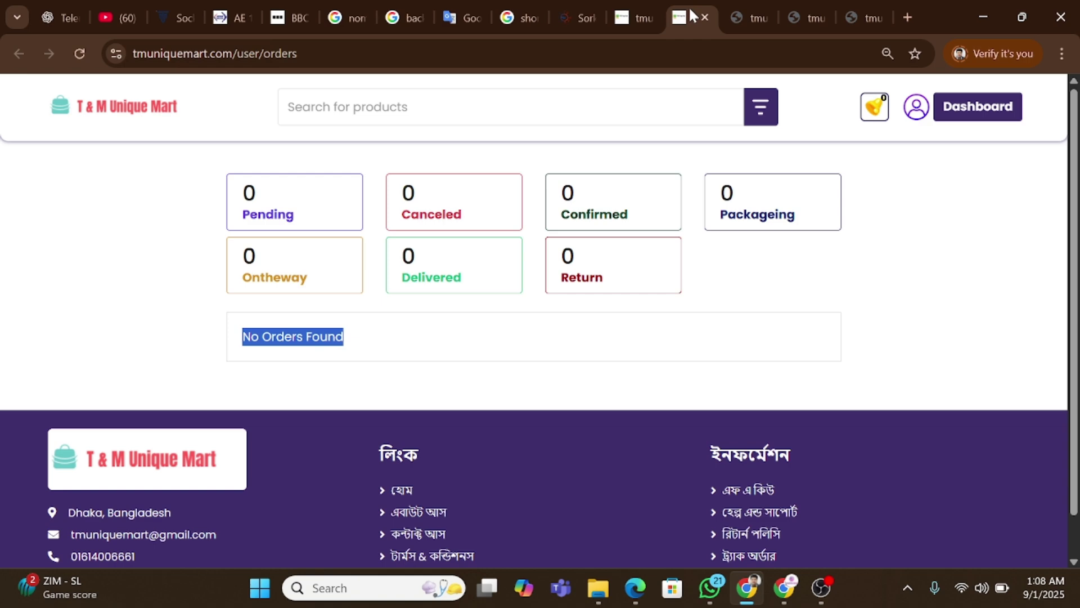
{"action": "left_click", "coordinate": [632, 17]}
{"action": "key", "text": "ctrl+v"}
{"action": "left_click", "coordinate": [935, 204]}
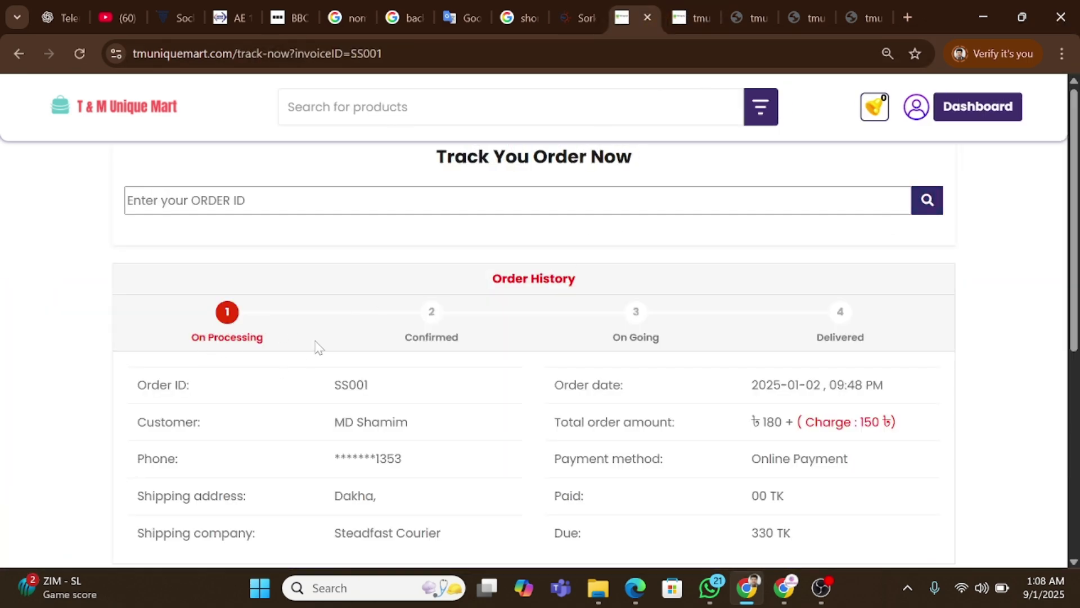
{"action": "scroll", "coordinate": [319, 347], "scroll_direction": "down", "scroll_amount": 3}
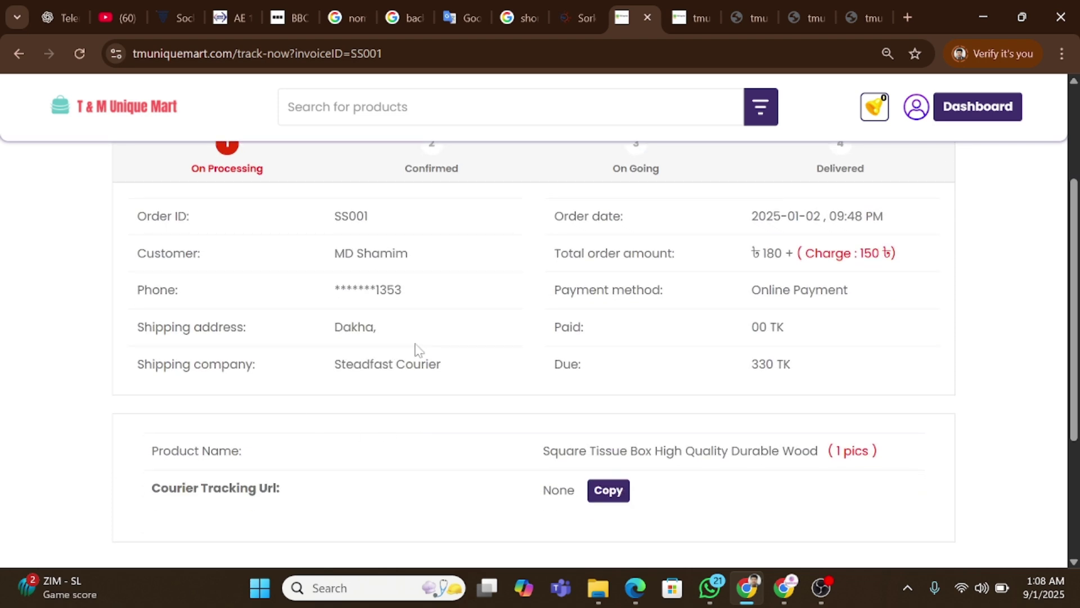
{"action": "scroll", "coordinate": [417, 349], "scroll_direction": "up", "scroll_amount": 2}
{"action": "scroll", "coordinate": [745, 397], "scroll_direction": "down", "scroll_amount": 2}
Return to the reseller's empty My Orders page and open the account menu.
{"action": "left_click", "coordinate": [678, 8]}
{"action": "left_click", "coordinate": [917, 106]}
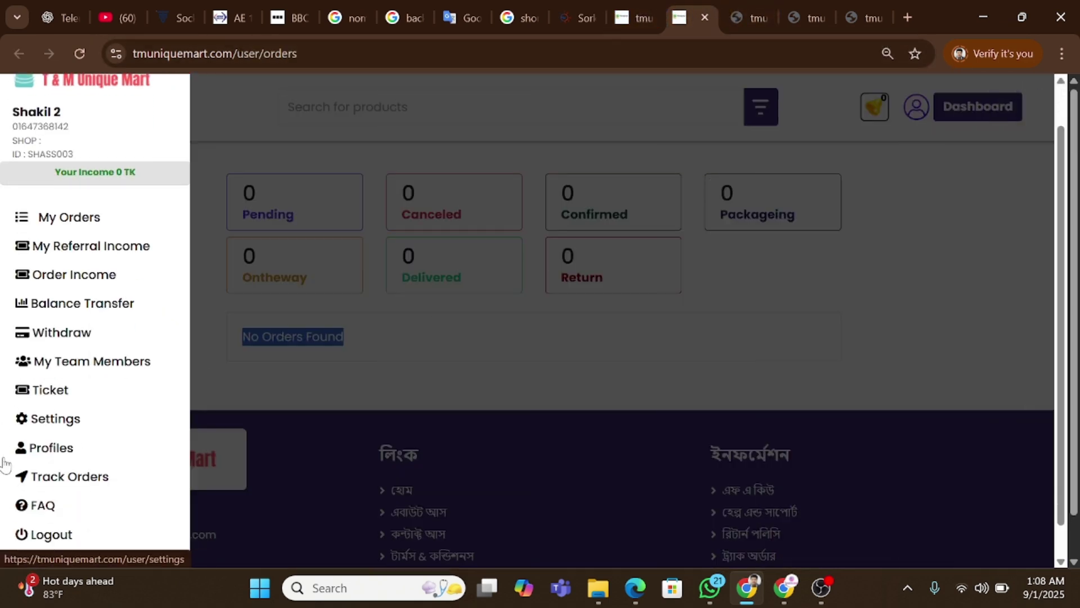
{"action": "scroll", "coordinate": [34, 476], "scroll_direction": "down", "scroll_amount": 1}
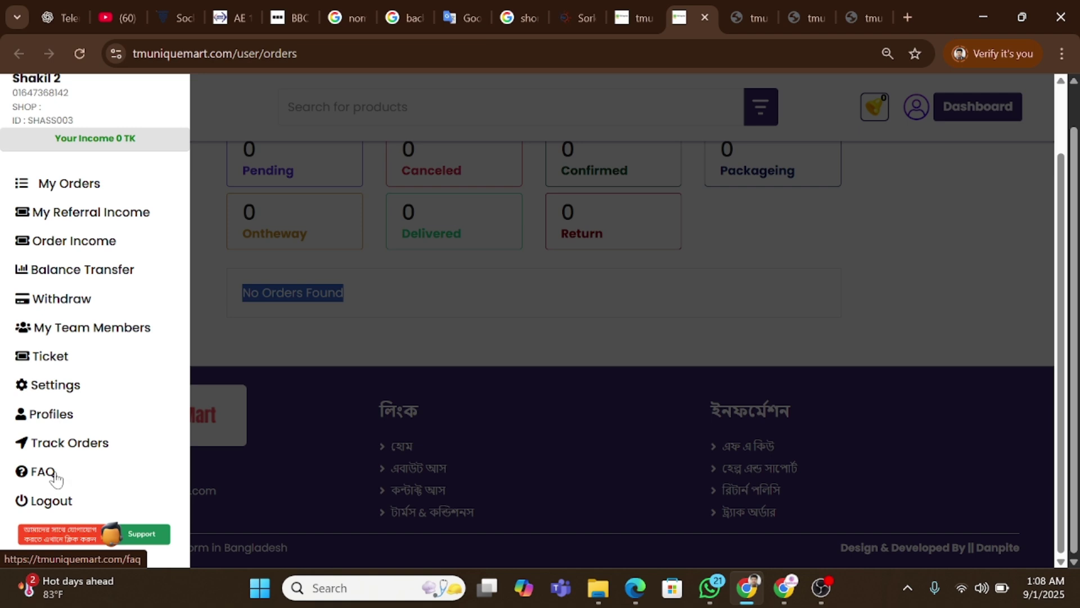